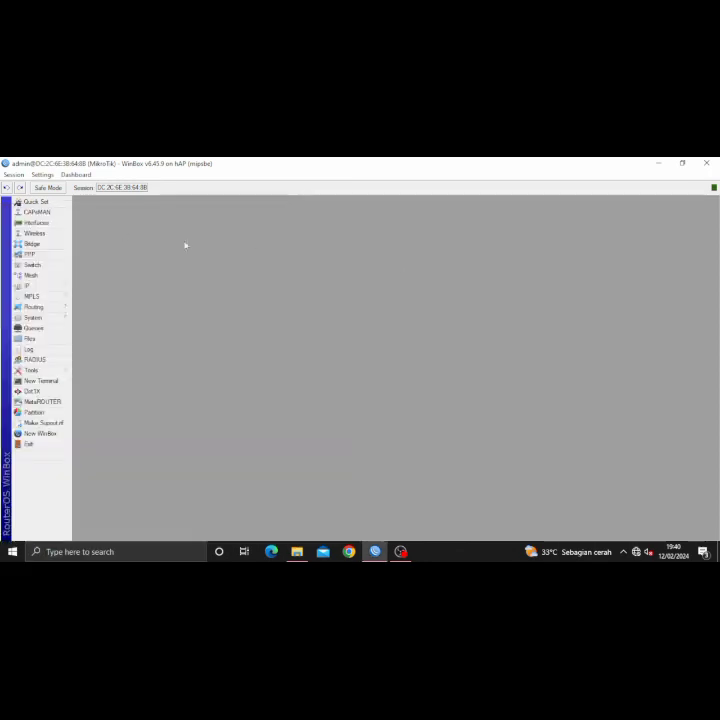
- Enable the disabled wlan1 interface and add a DHCP client on ether1, getting 192.168.5.40/24
left_click(38, 223)
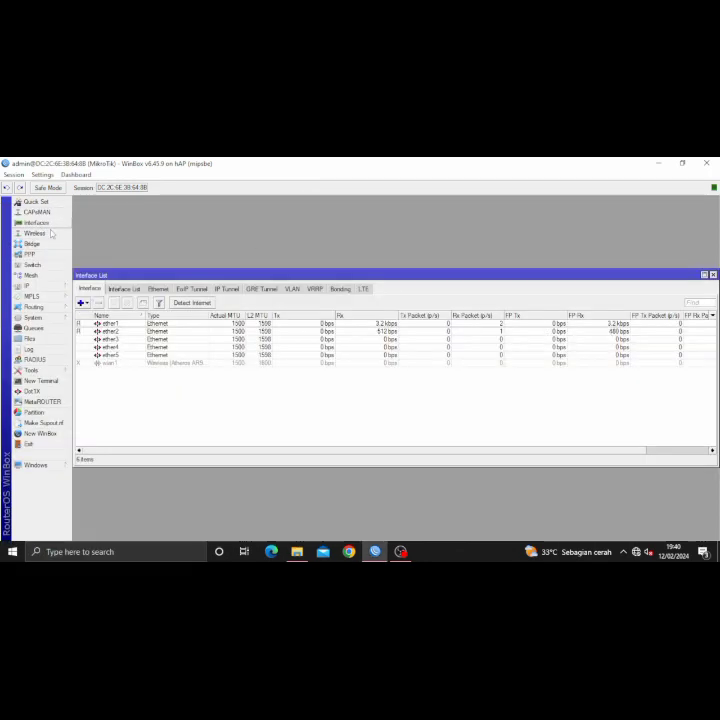
left_click(114, 302)
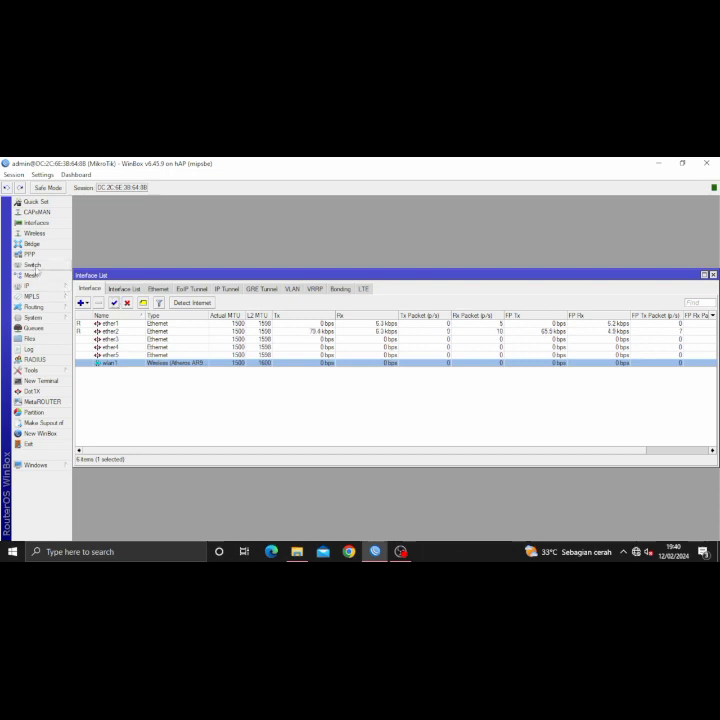
left_click(45, 287)
left_click(96, 327)
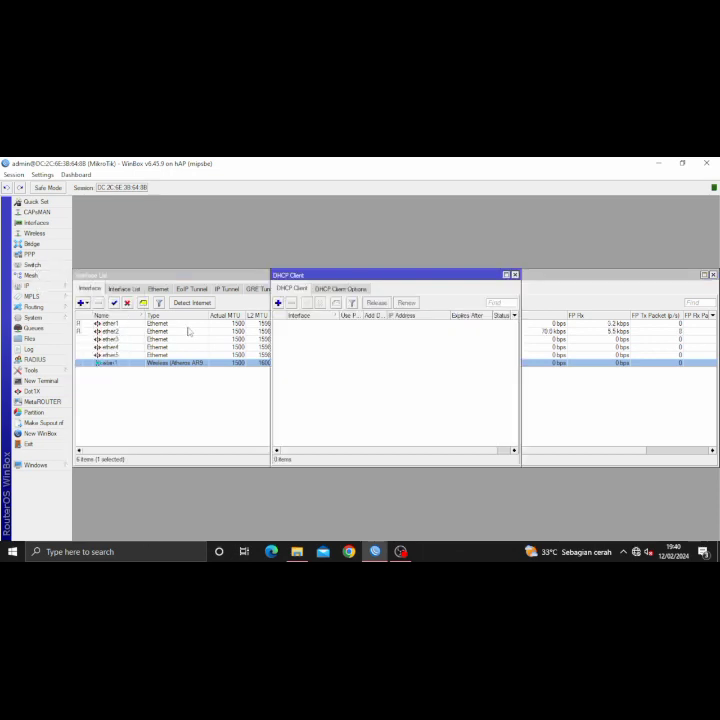
left_click(278, 303)
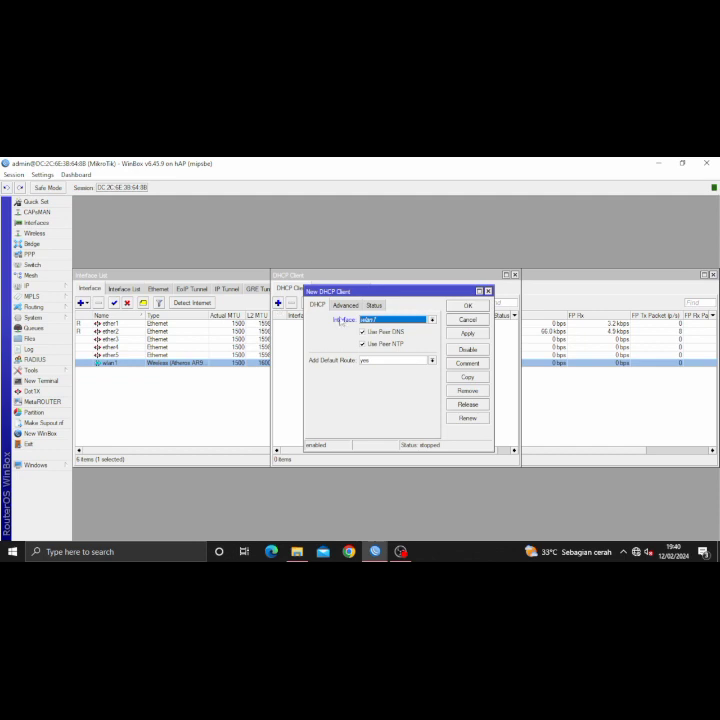
left_click(375, 320)
left_click(386, 329)
left_click(467, 305)
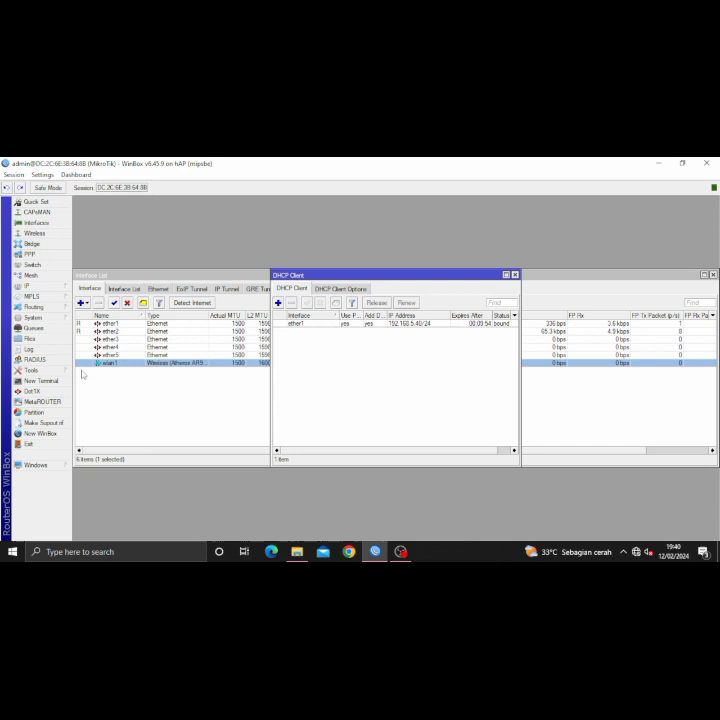
left_click(54, 289)
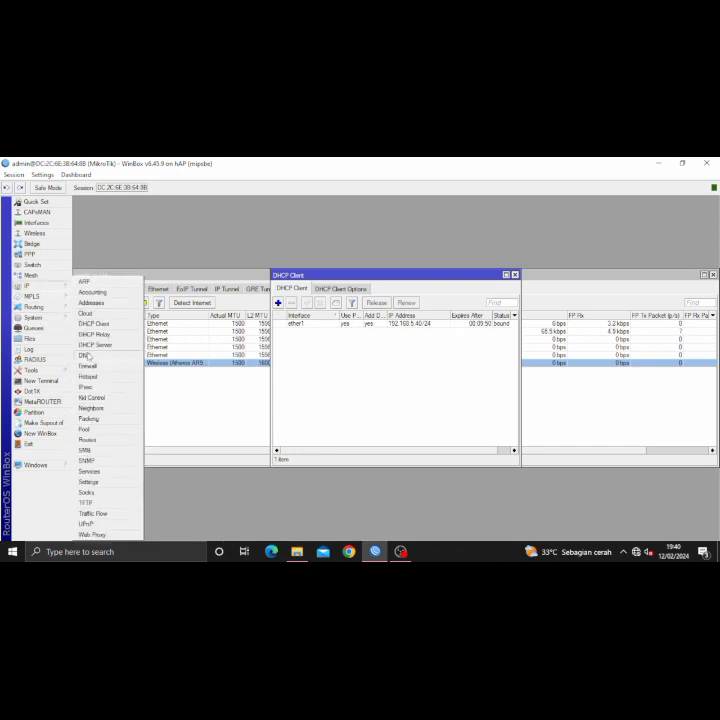
- Turn on Allow Remote Requests in the DNS settings, with 192.168.1.1 as the dynamic server
left_click(85, 355)
left_click(374, 332)
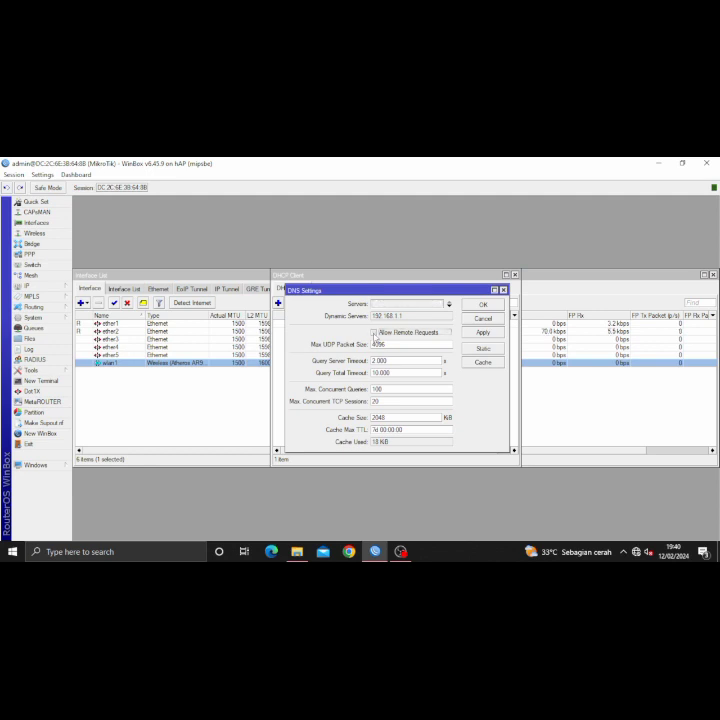
left_click(484, 305)
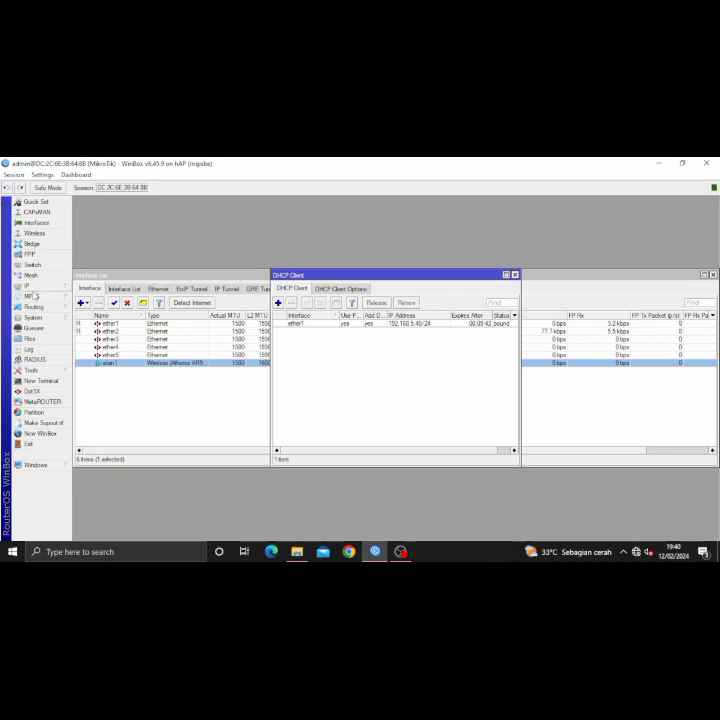
left_click(36, 317)
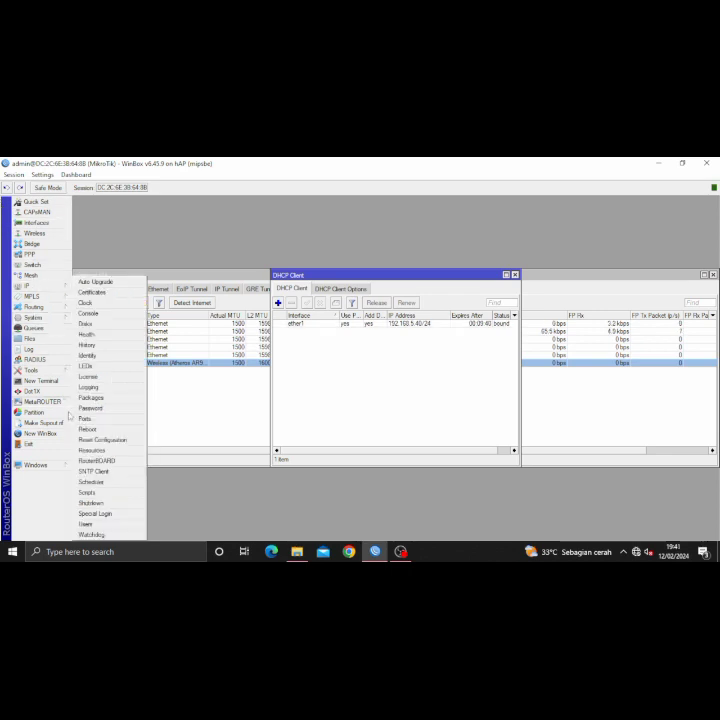
- Enable the SNTP client and enter 0.id.pool.ntp.org as the primary NTP server
left_click(91, 478)
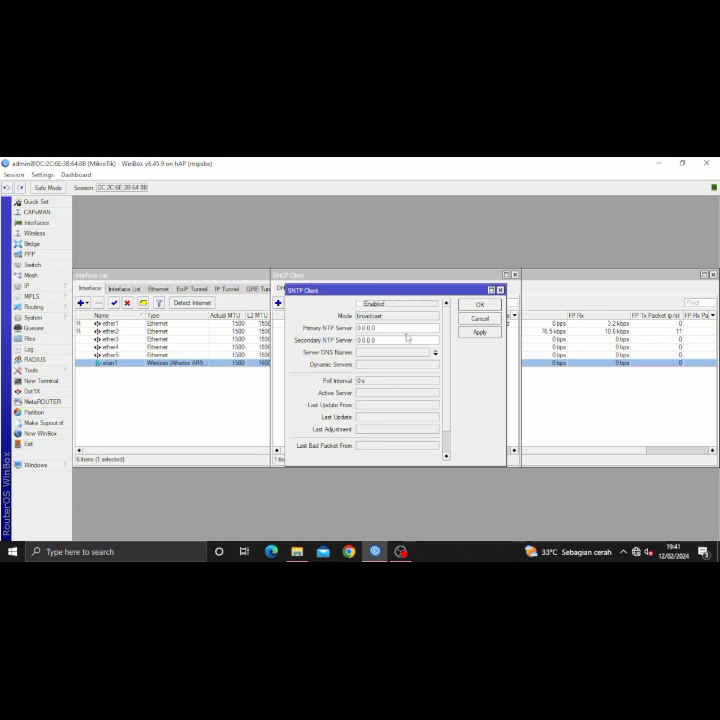
left_click(358, 305)
left_click(385, 328)
key("BackSpace")
key("BackSpace")
key("BackSpace")
key("BackSpace")
type(".id.p")
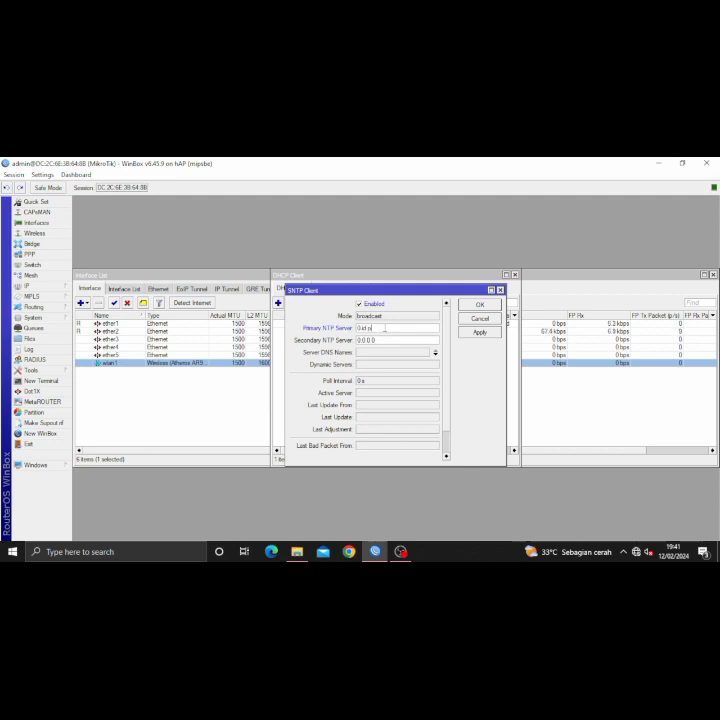
type("ool.ntp.org")
- Replace the secondary NTP server's 0.0.0.0 with 1.id.pool.ntp.org
left_click(376, 340)
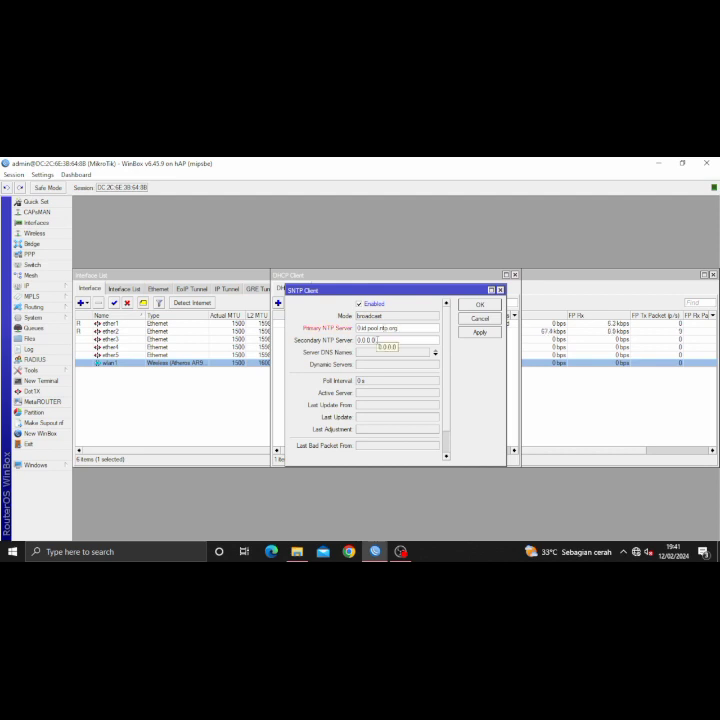
key("BackSpace")
key("BackSpace")
key("BackSpace")
key("BackSpace")
key("BackSpace")
key("BackSpace")
key("BackSpace")
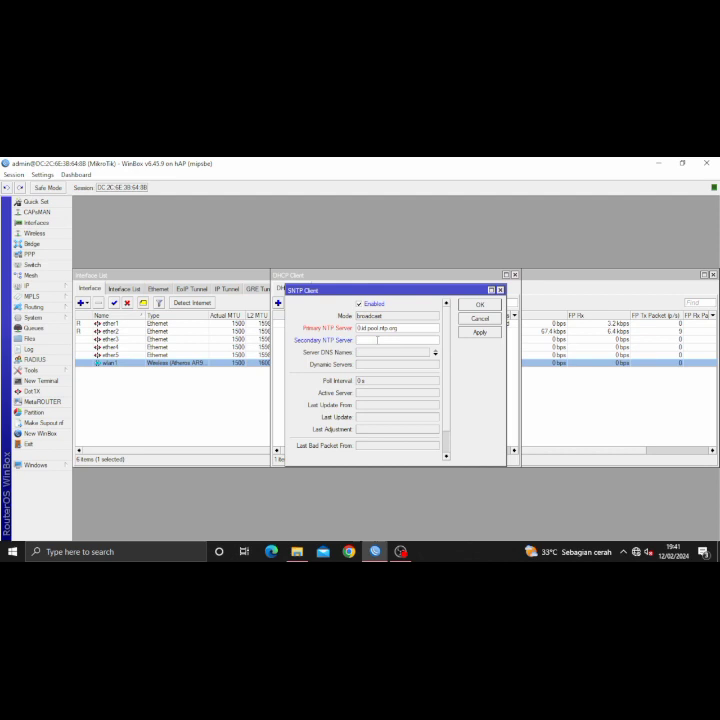
type("1.id.pool.ntp.org")
left_click(40, 381)
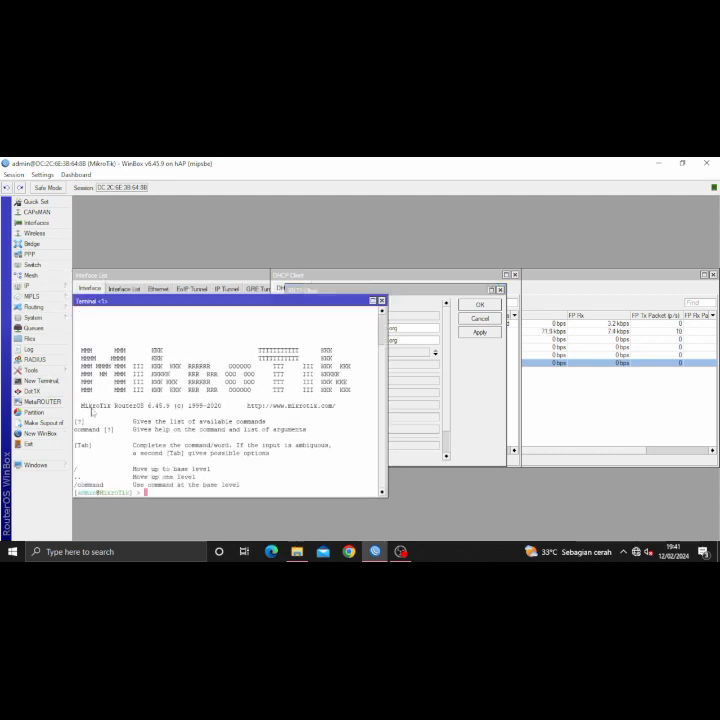
- Ping 0.id.pool.ntp.org from the router terminal, stopping after two replies
type("ping")
type("0.")
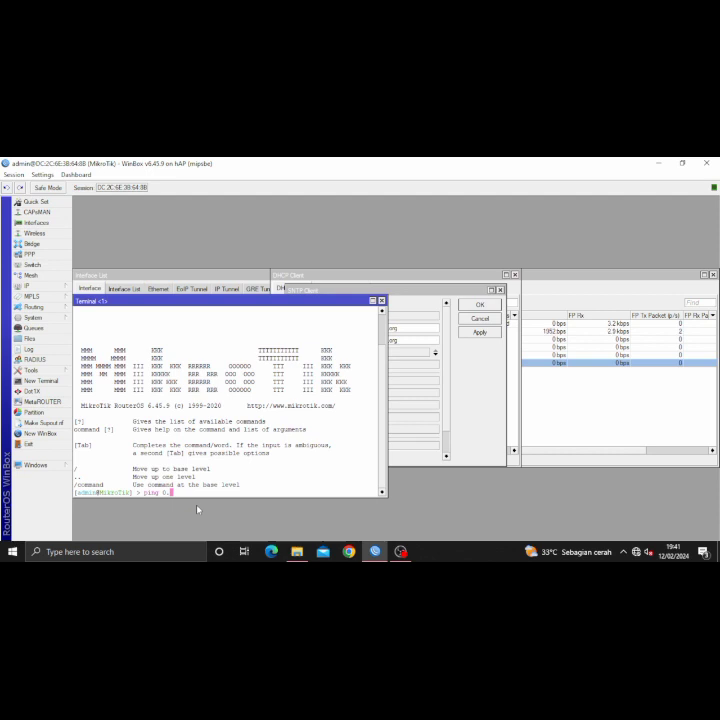
type("1d.pool.")
key("BackSpace")
type("ntp.org")
key("Return")
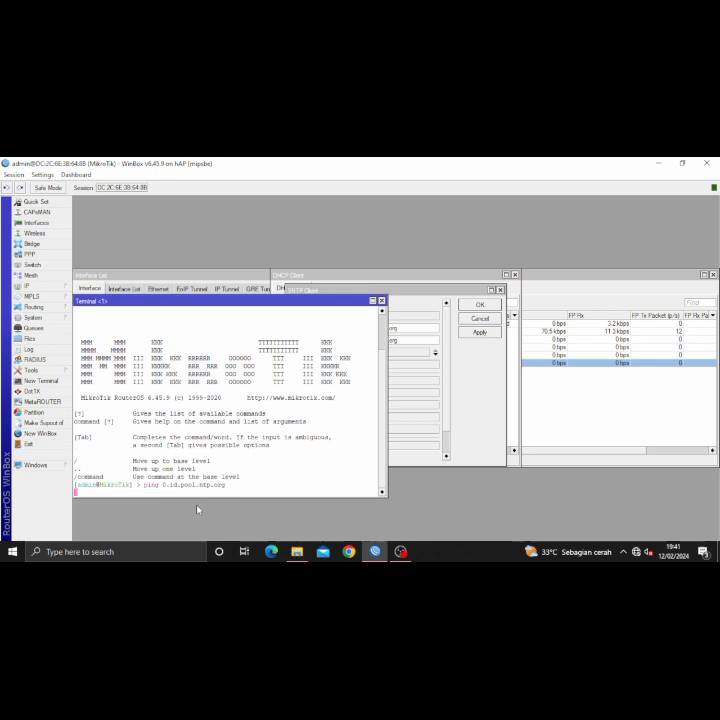
key("ctrl+c")
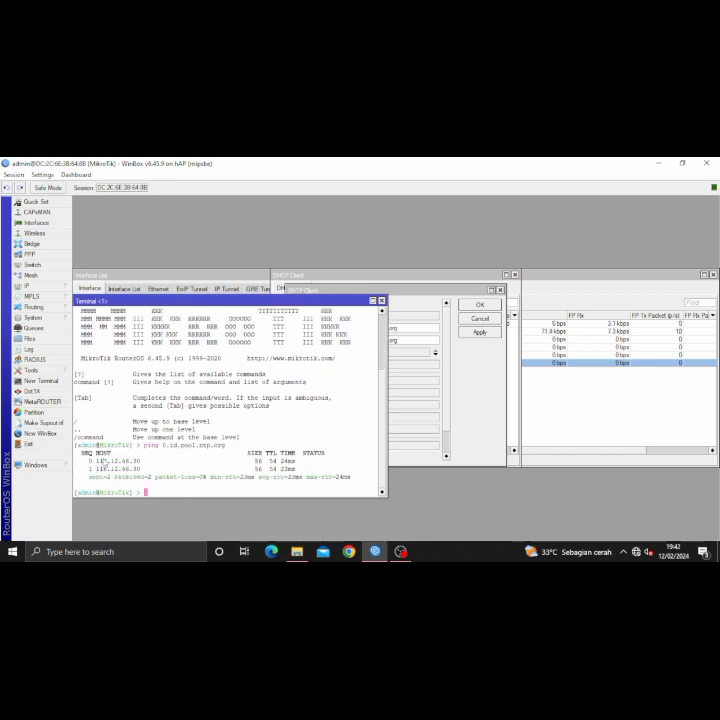
- Copy the reply address 116.12.46.30 into the SNTP primary NTP server field
left_click_drag(87, 460, 150, 466)
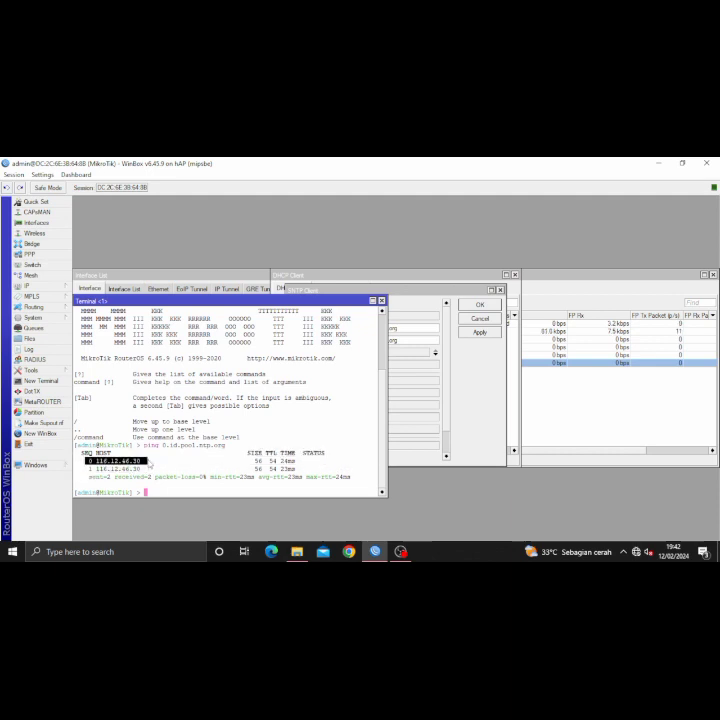
right_click(150, 466)
left_click(165, 467)
left_click(414, 328)
double_click(394, 328)
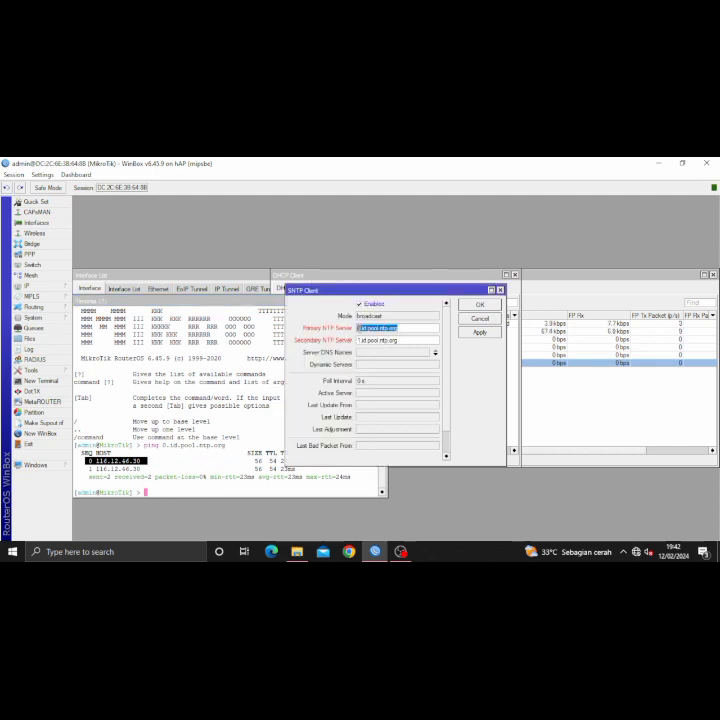
right_click(358, 330)
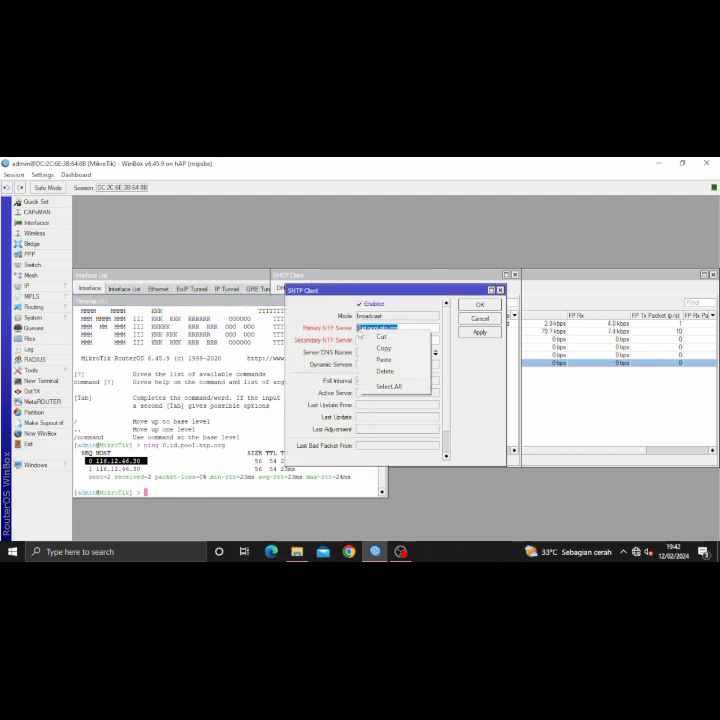
left_click(384, 360)
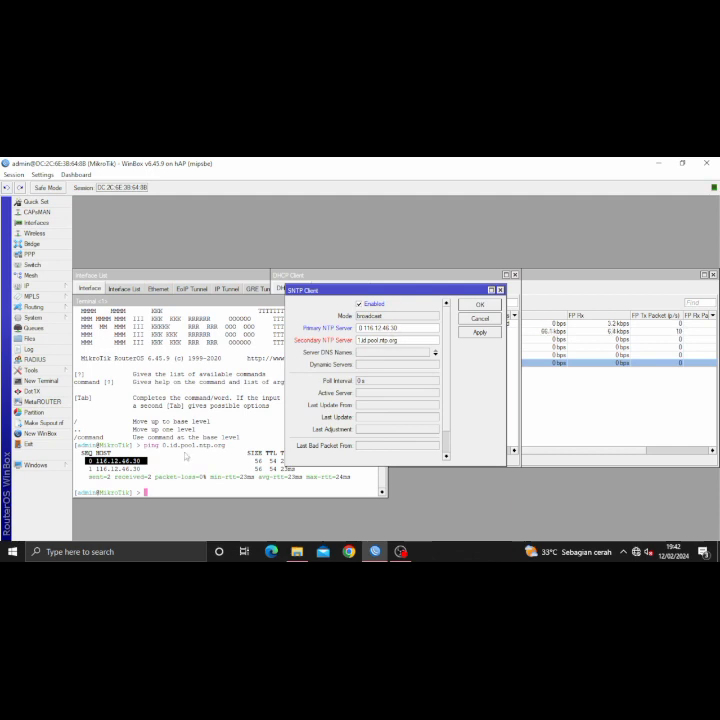
left_click(166, 492)
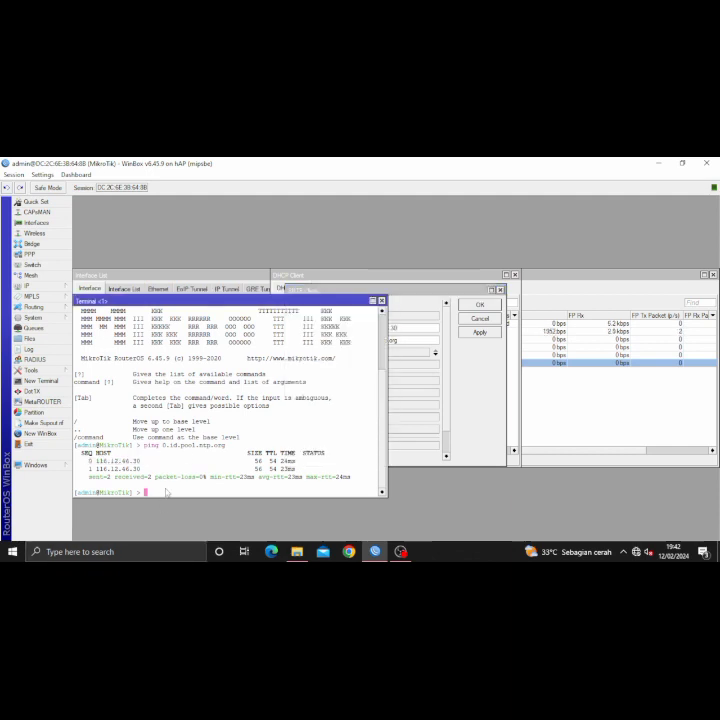
- Ping 1.id.pool.ntp.org and copy its reply address 103.17.182.30
type("pi")
type("ng ")
type("1.i")
type("d.")
type("pool")
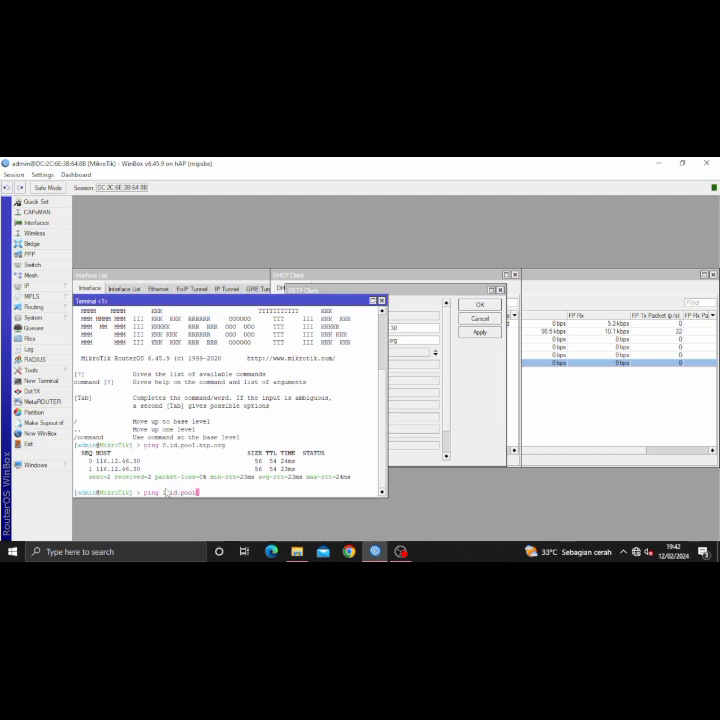
type(".ntp.org")
key("Return")
key("ctrl+c")
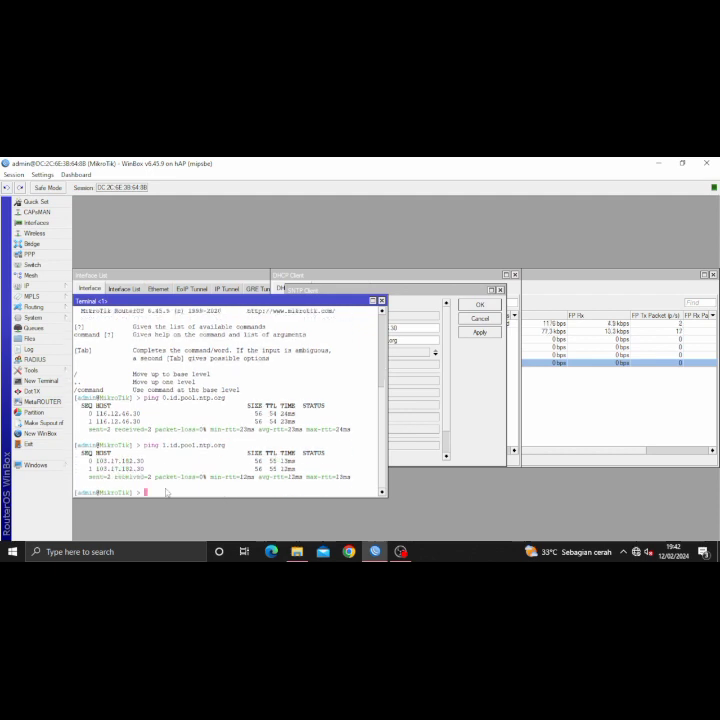
left_click_drag(88, 460, 153, 465)
right_click(153, 465)
left_click(168, 467)
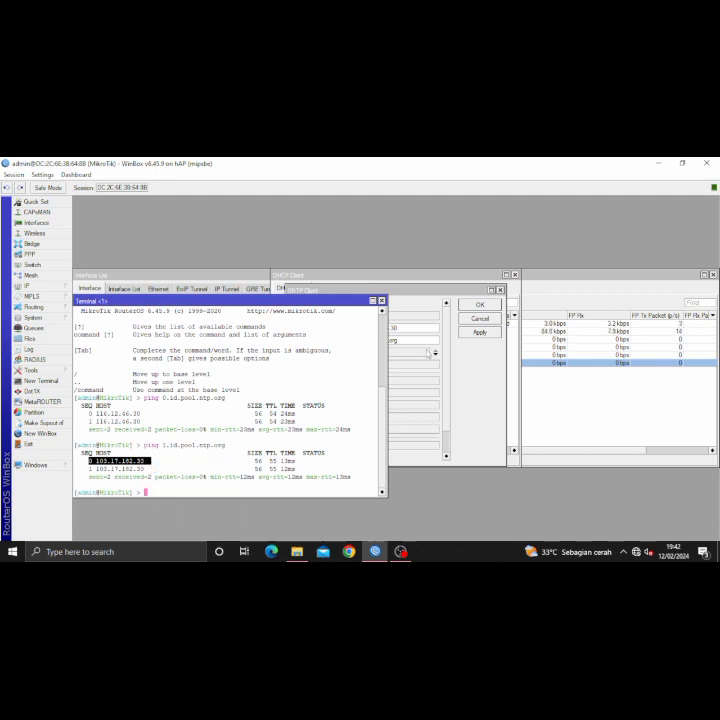
- Paste 103.17.182.30 as the secondary NTP server
left_click_drag(420, 340, 350, 346)
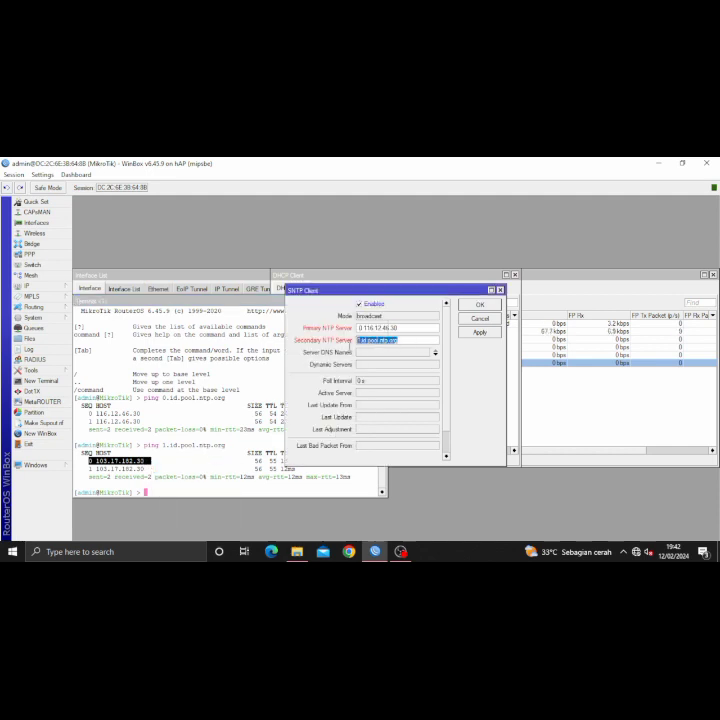
right_click(362, 345)
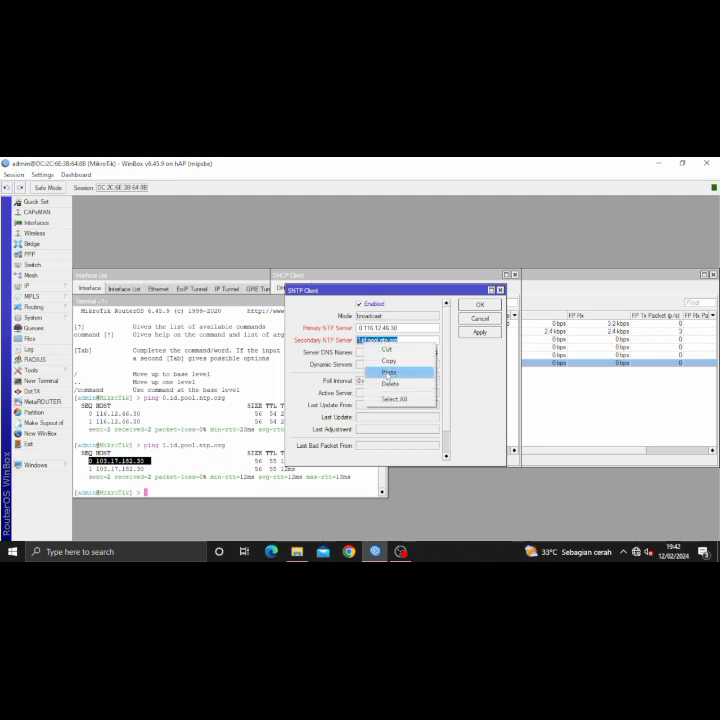
left_click(394, 380)
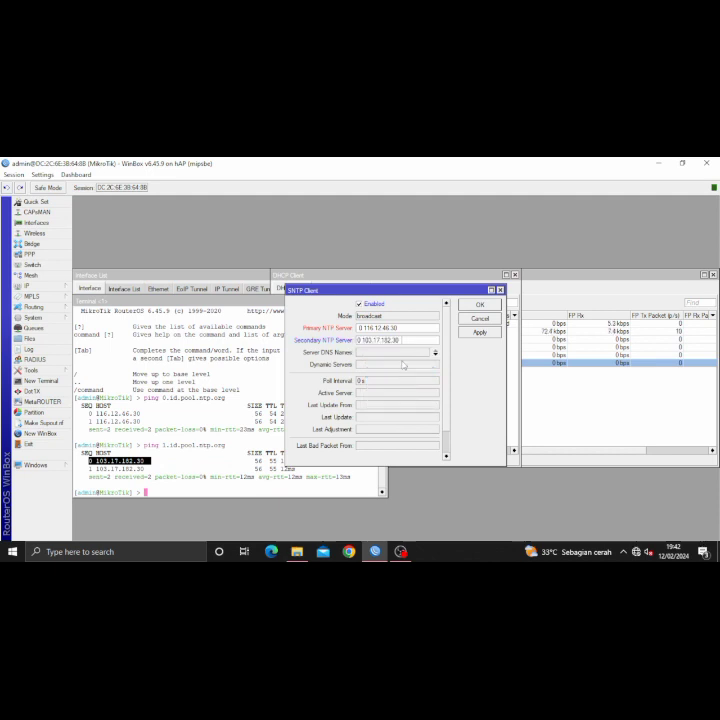
scroll(403, 365, "down", 1)
scroll(403, 360, "up", 1)
scroll(359, 330, "down", 1)
scroll(359, 335, "up", 1)
scroll(359, 340, "down", 1)
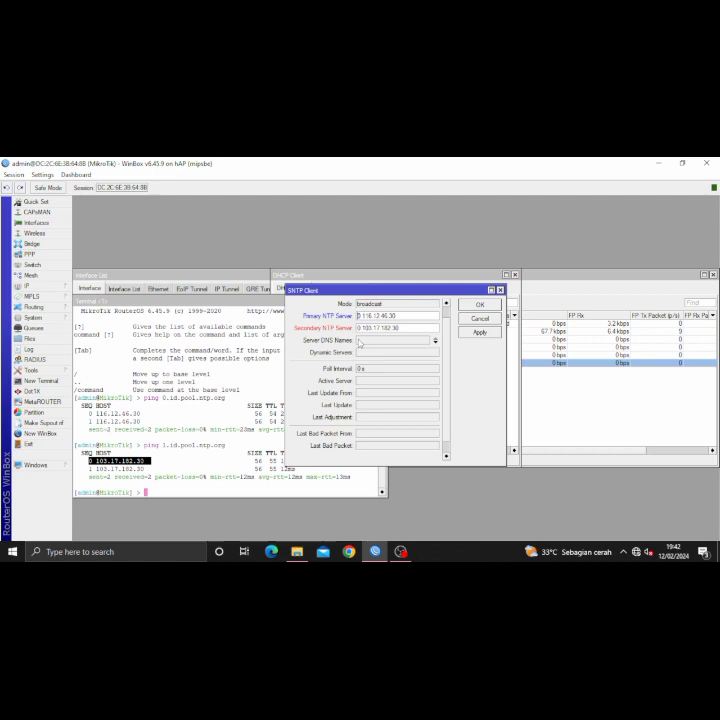
scroll(357, 333, "up", 1)
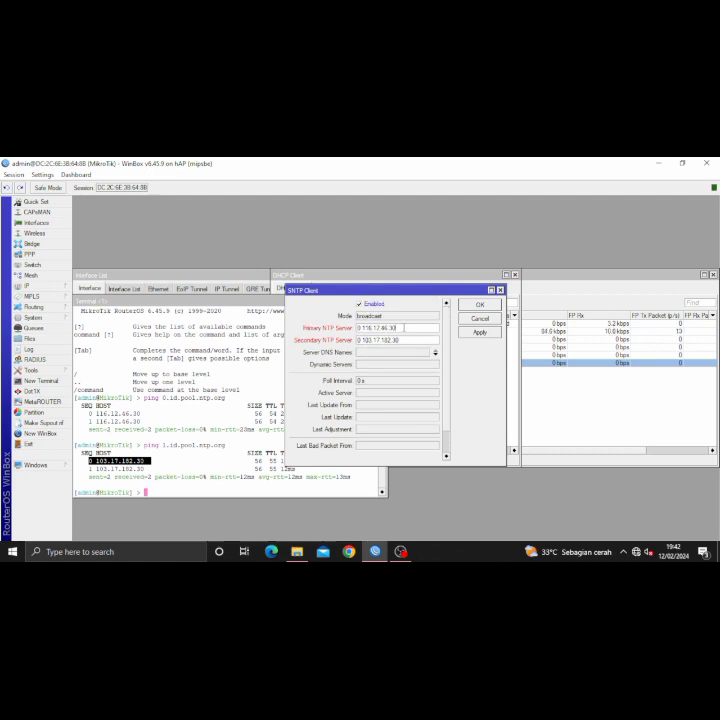
- Fix stray leading characters so the servers read 116.12.46.30 and 103.17.182.30, then apply and close
left_click(363, 328)
key("BackSpace")
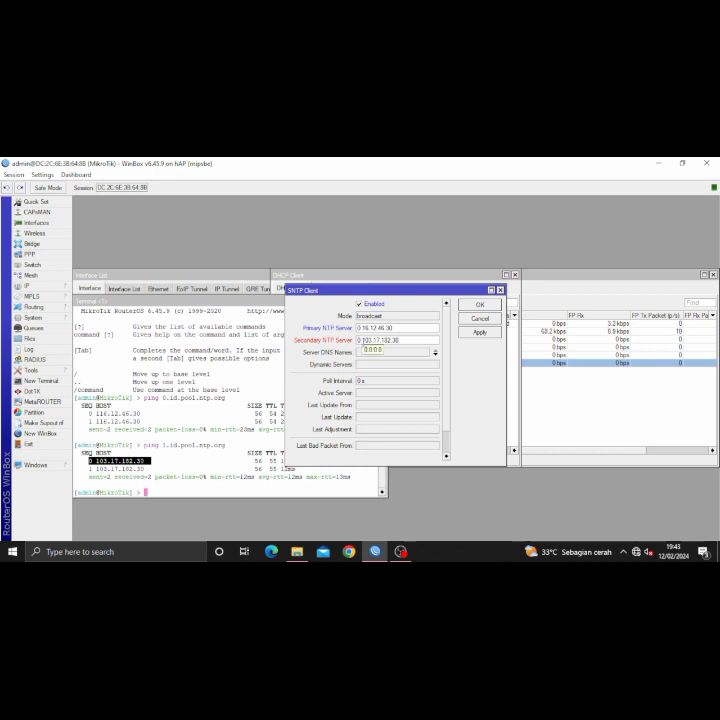
key("Delete")
type("1")
left_click(363, 340)
key("BackSpace")
key("BackSpace")
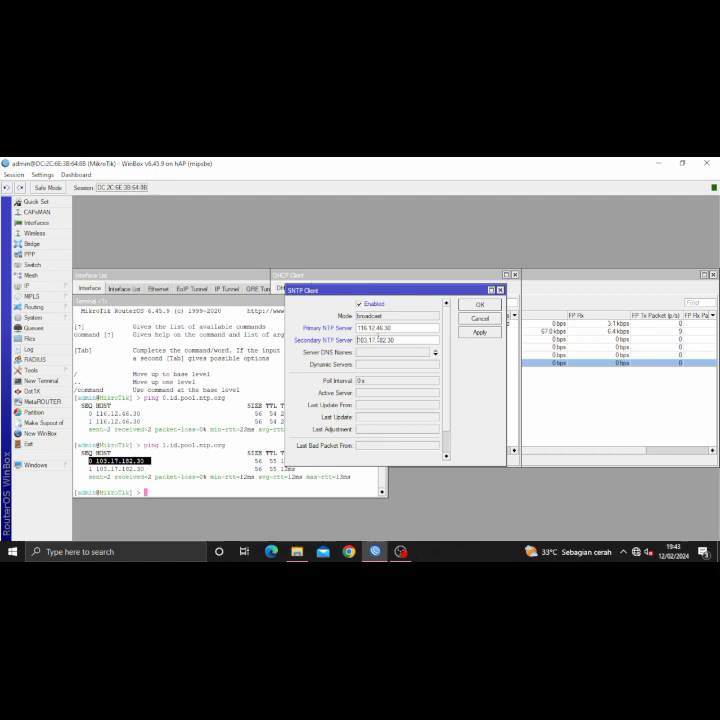
left_click(480, 332)
left_click(476, 318)
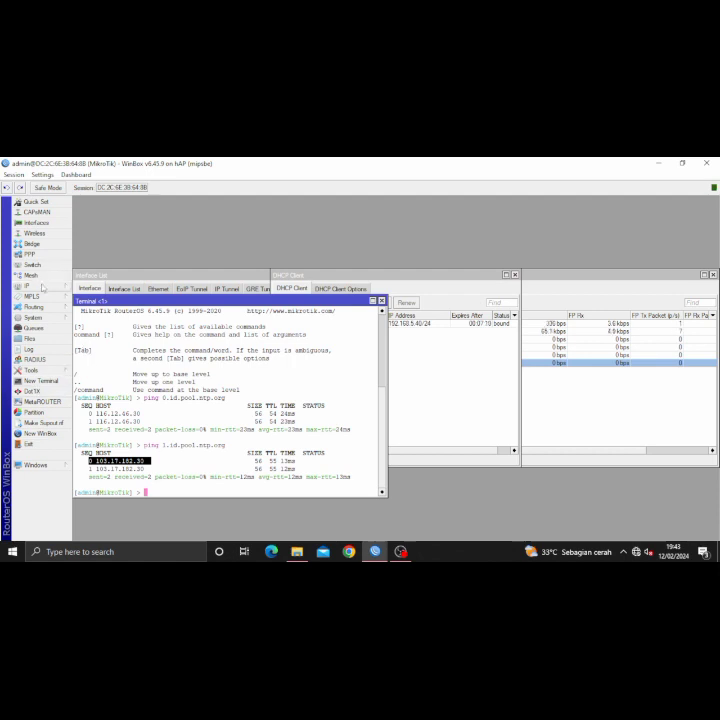
left_click(38, 317)
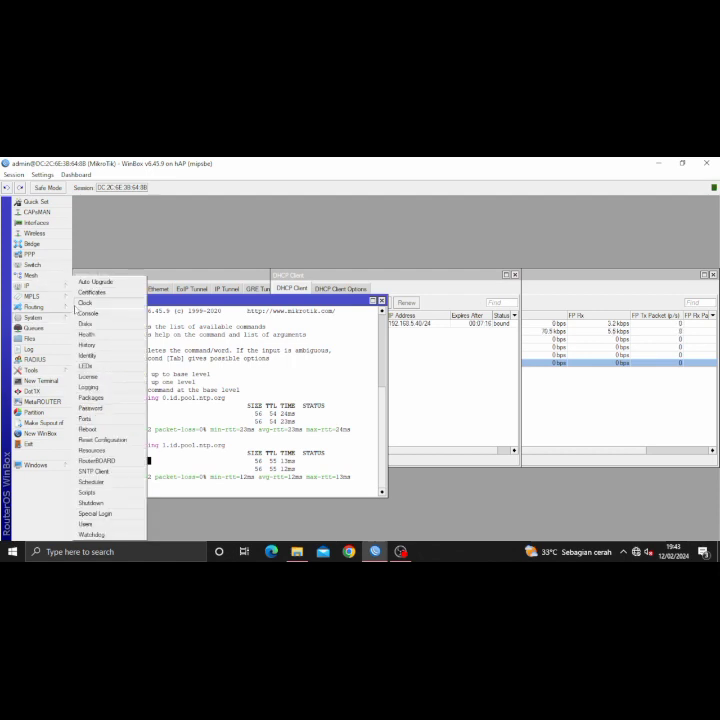
left_click(85, 302)
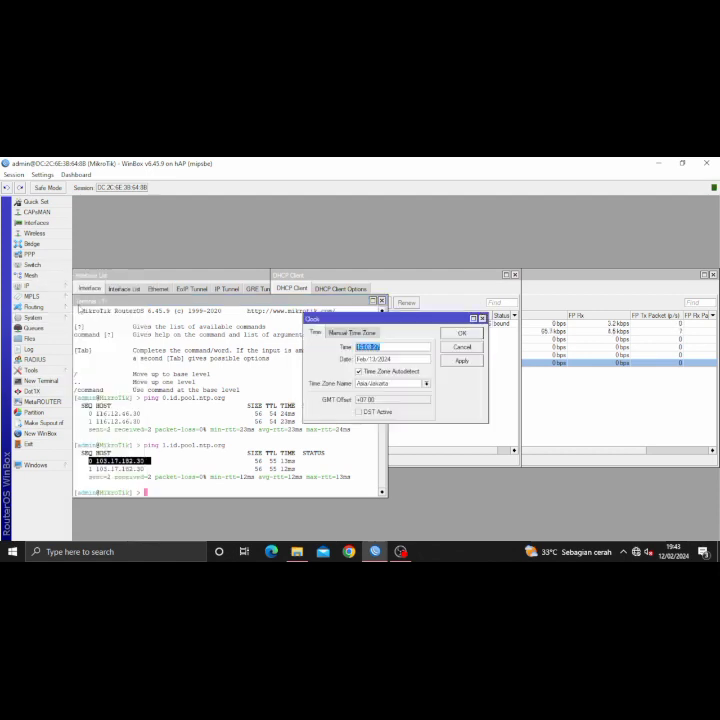
left_click(464, 334)
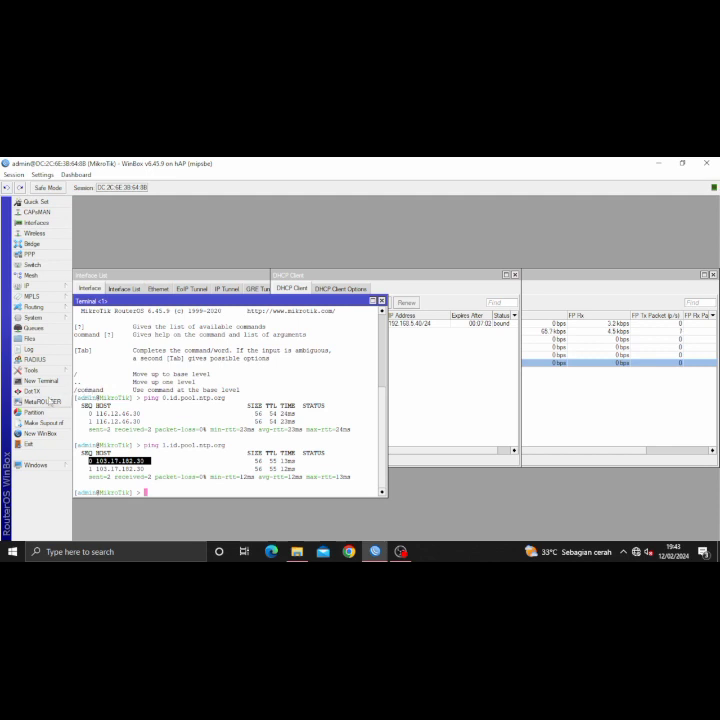
- Add the IP address 192.168.100.1/25 on ether2
left_click(28, 285)
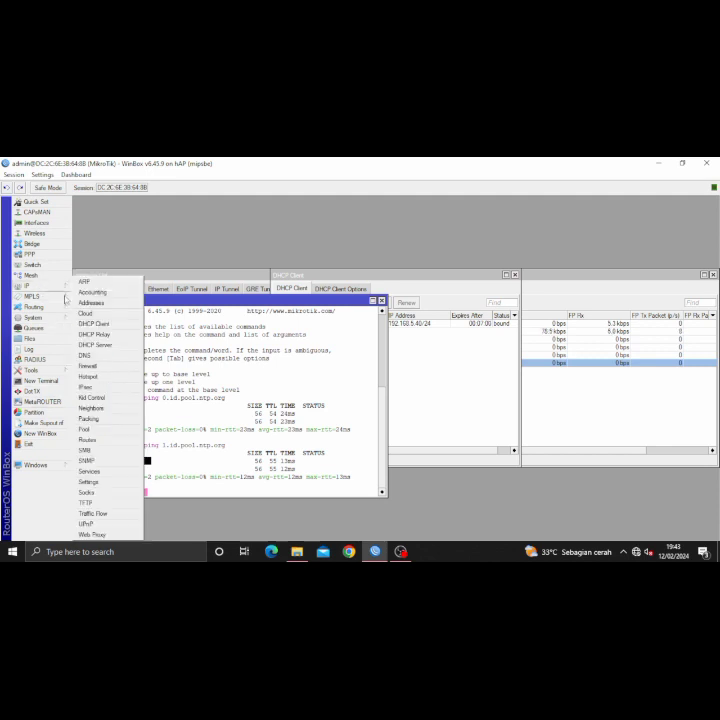
left_click(88, 300)
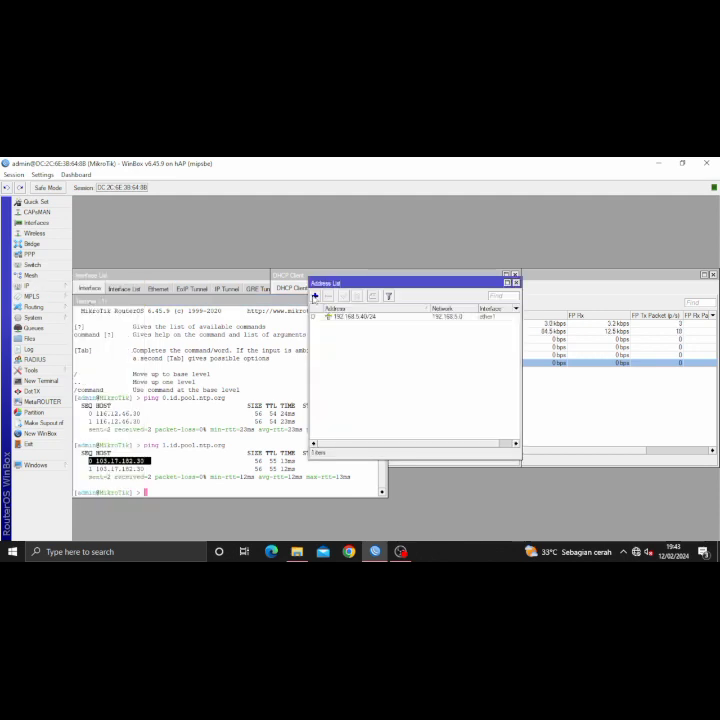
left_click(315, 296)
type("192.168")
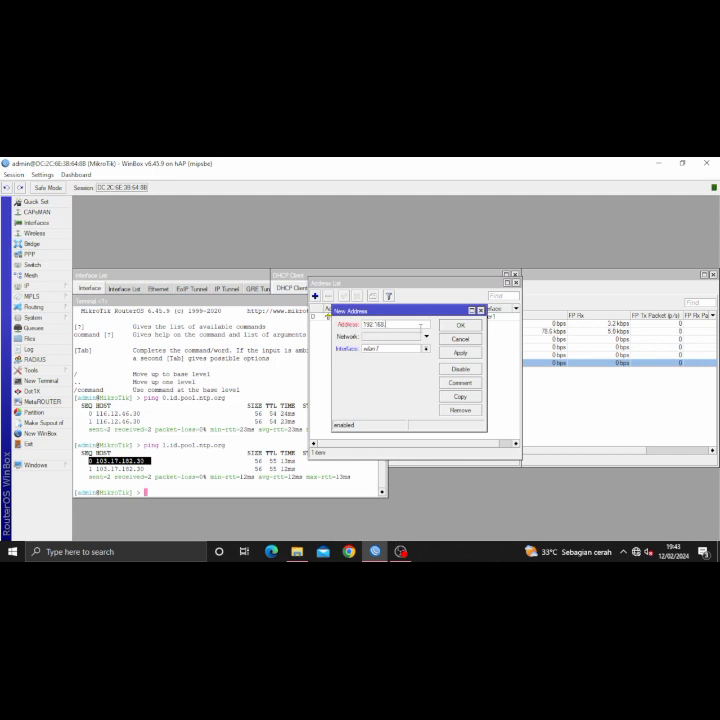
type(".100.1/25")
left_click(426, 348)
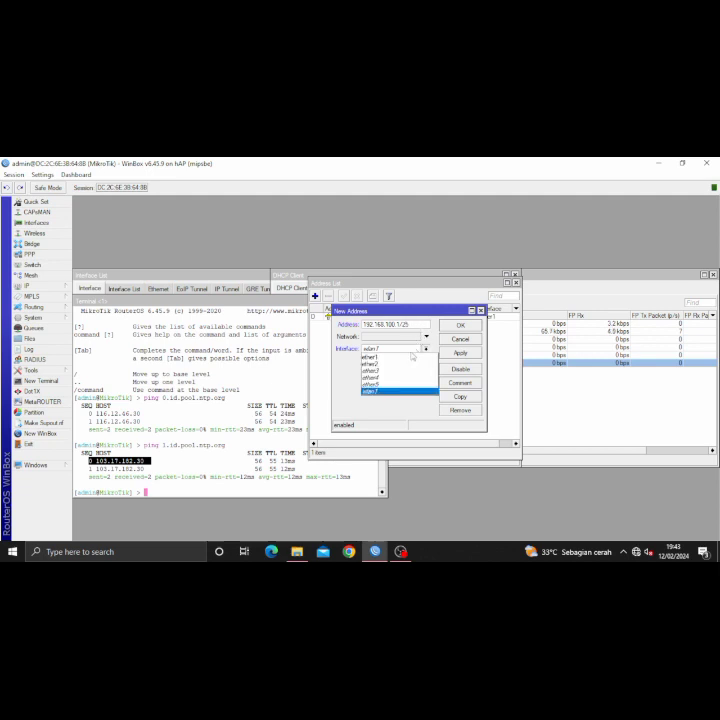
left_click(405, 366)
left_click(460, 352)
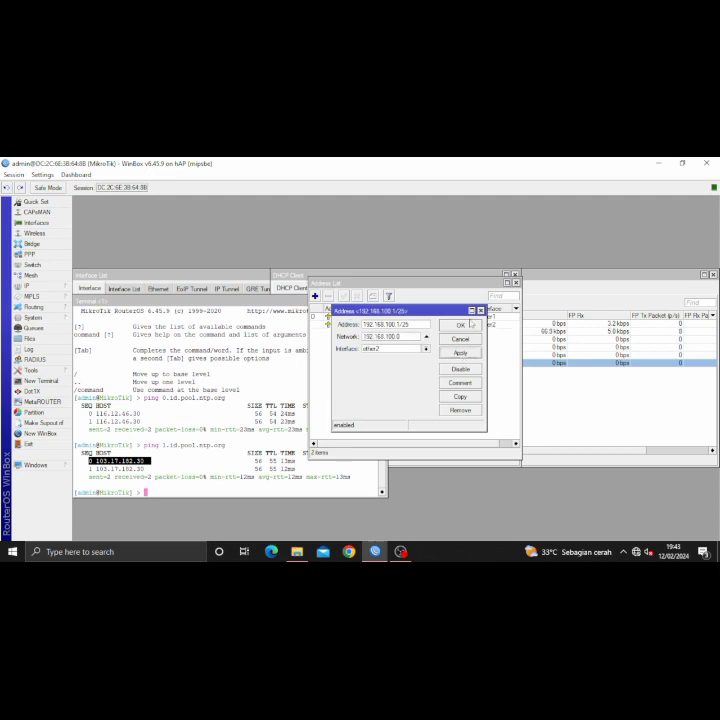
left_click(461, 326)
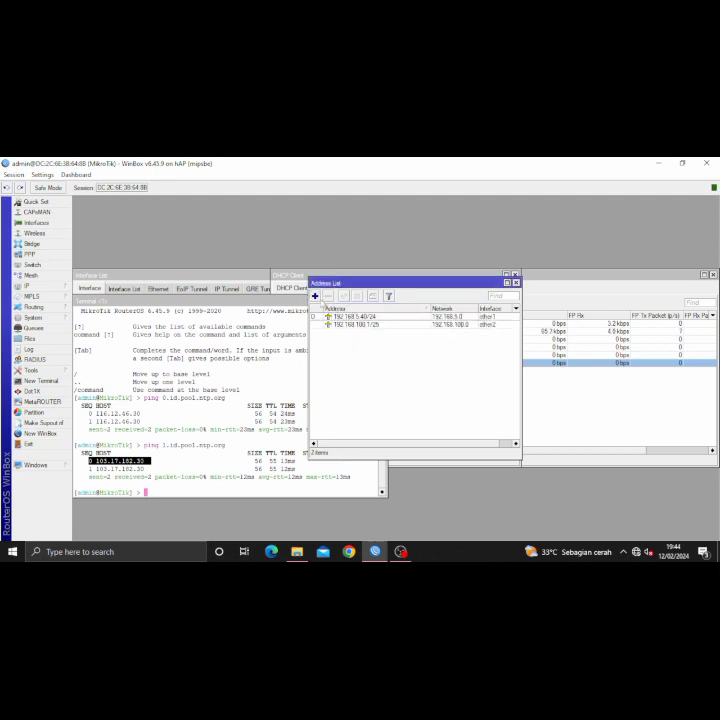
- Add the IP address 192.168.200.1/24 on wlan1
left_click(315, 296)
type("1")
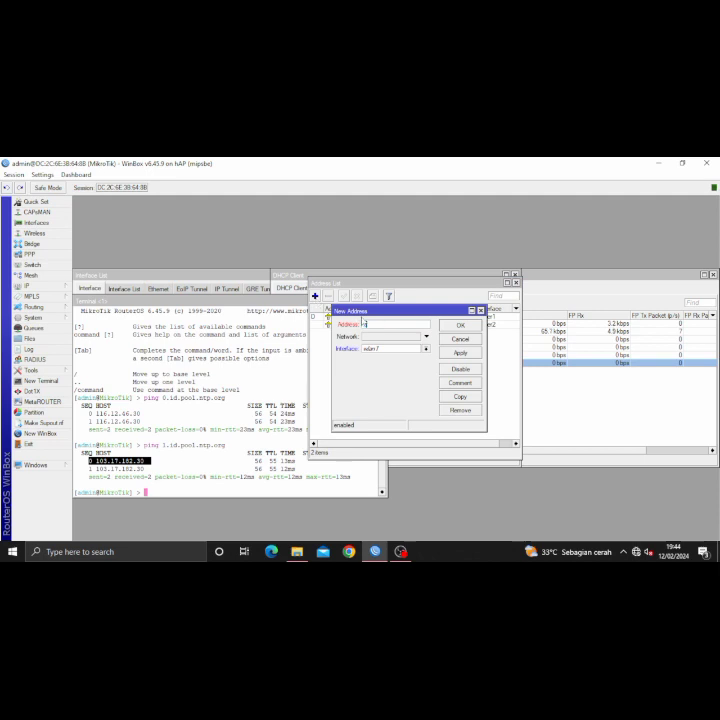
type("92.168.200.1/24")
left_click(466, 352)
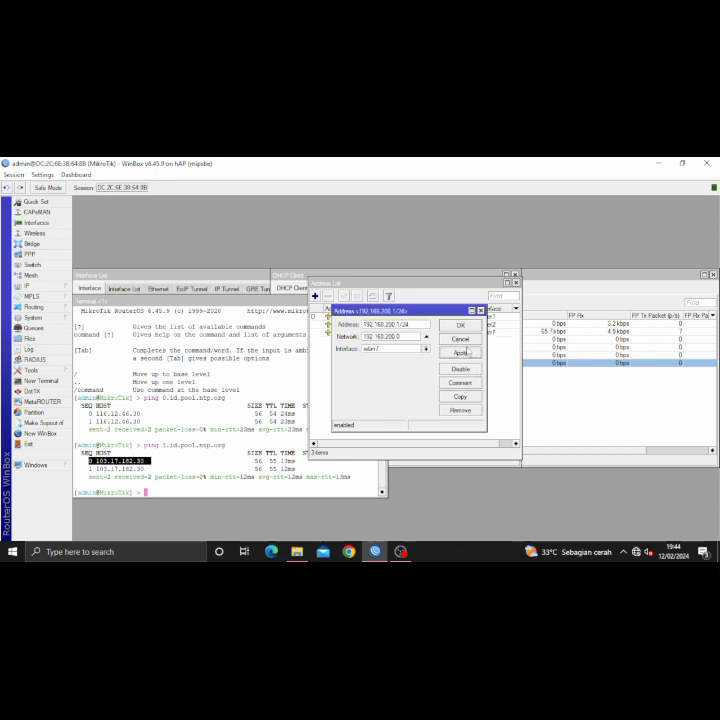
left_click(460, 325)
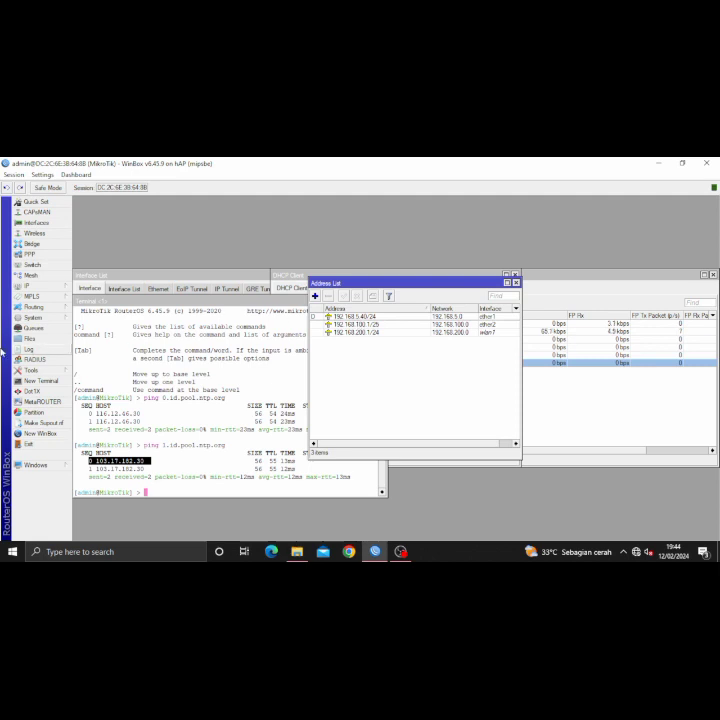
- Start DHCP Setup on ether2, accepting the 192.168.100.0/25 address space and gateway
left_click(28, 287)
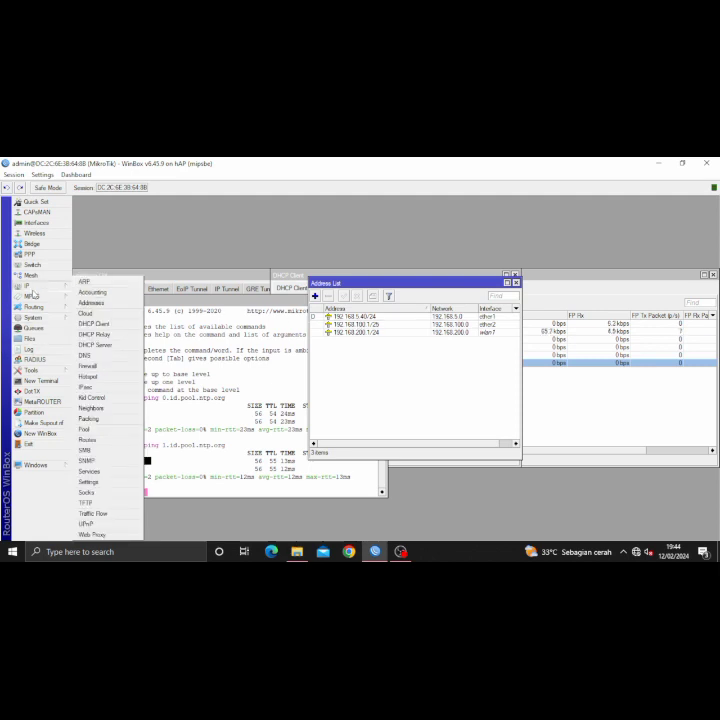
left_click(95, 344)
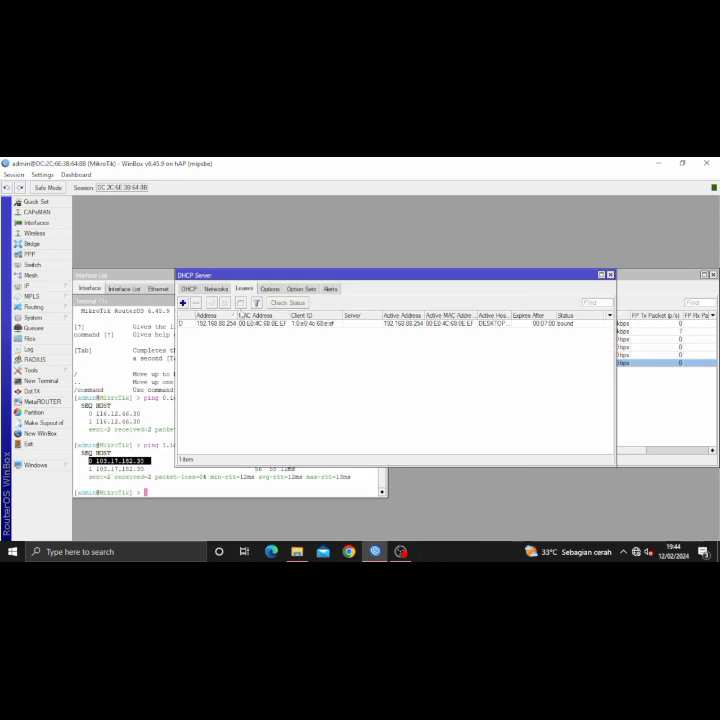
left_click(189, 288)
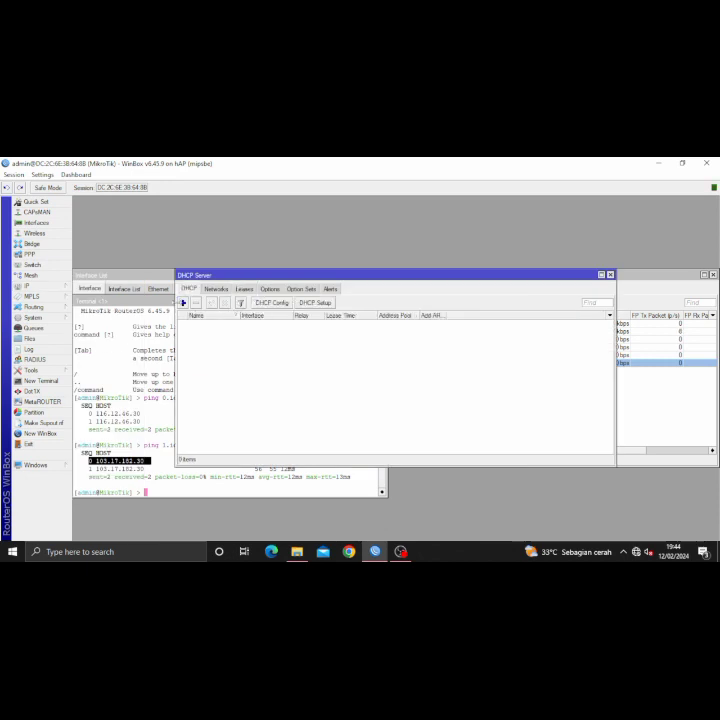
left_click(314, 302)
left_click(434, 368)
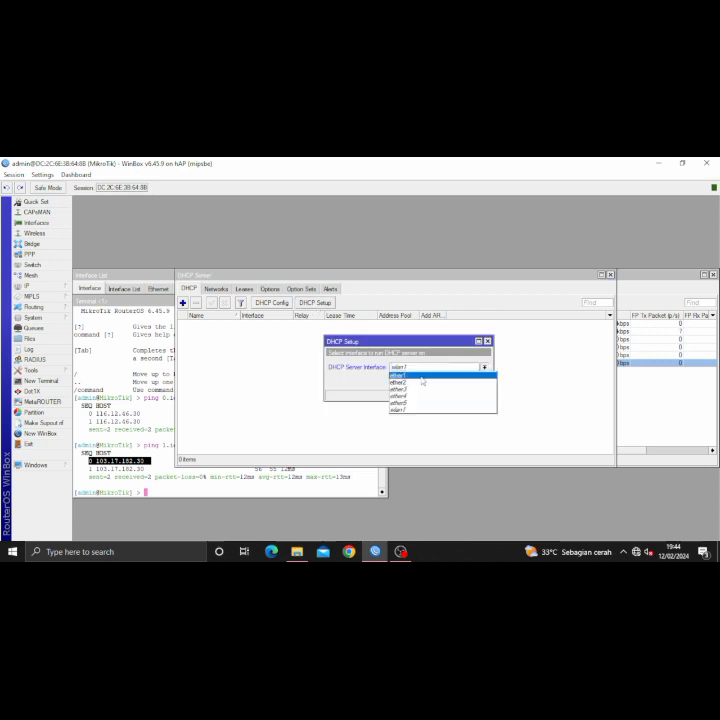
left_click(415, 382)
left_click(448, 381)
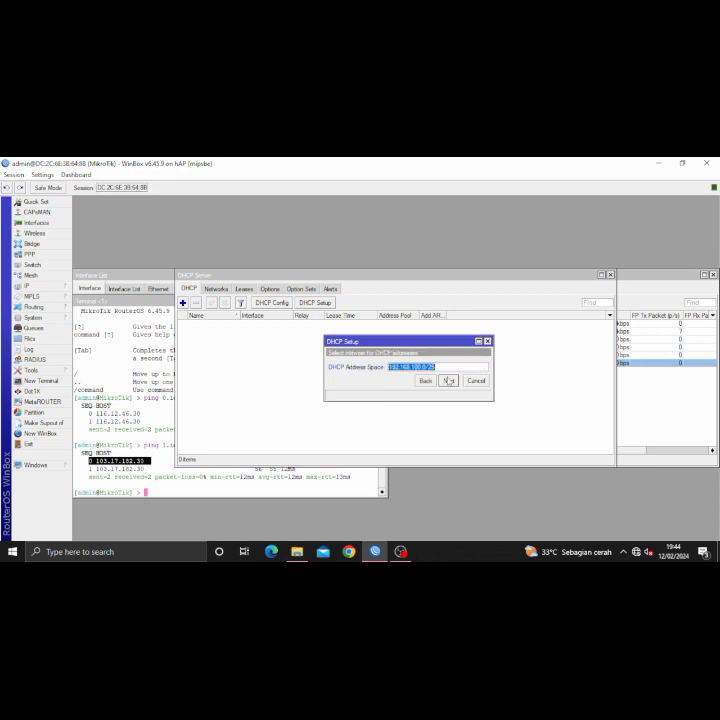
left_click(448, 381)
left_click(448, 381)
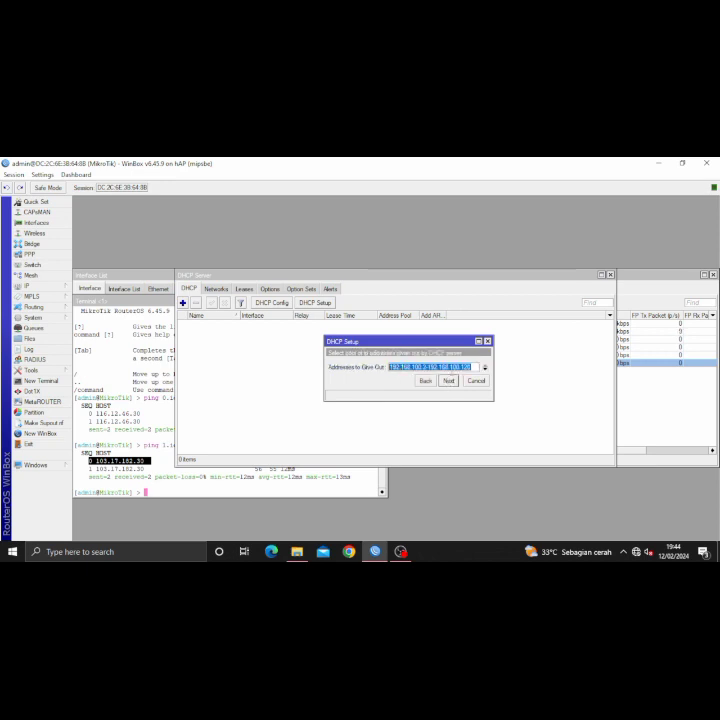
- Set the pool to 192.168.100.2–192.168.100.100 and finish with a 00:10:00 lease
left_click(473, 367)
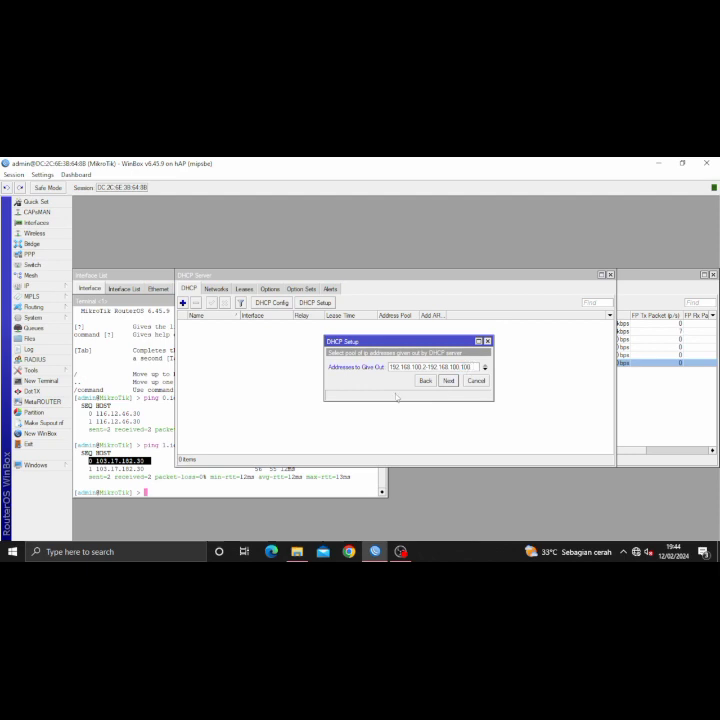
left_click(448, 381)
left_click(448, 381)
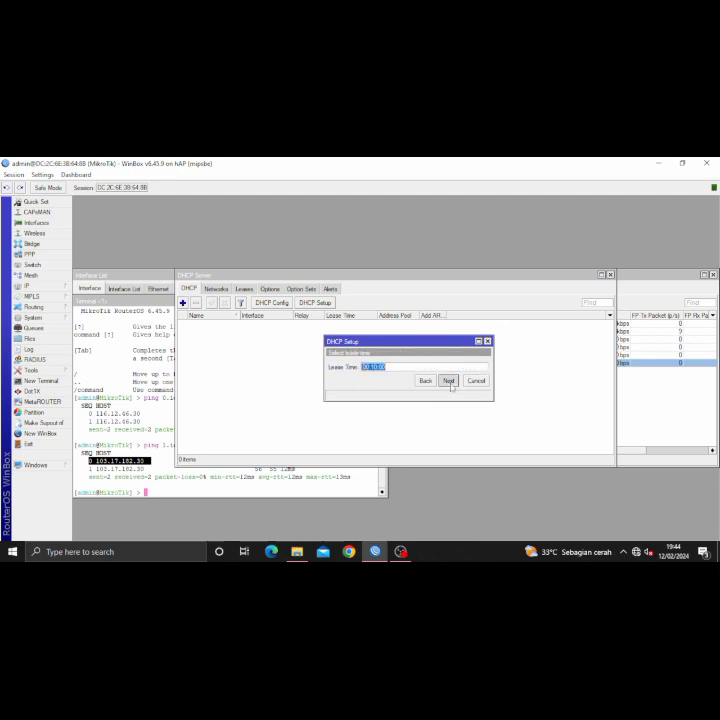
left_click(448, 381)
key("Return")
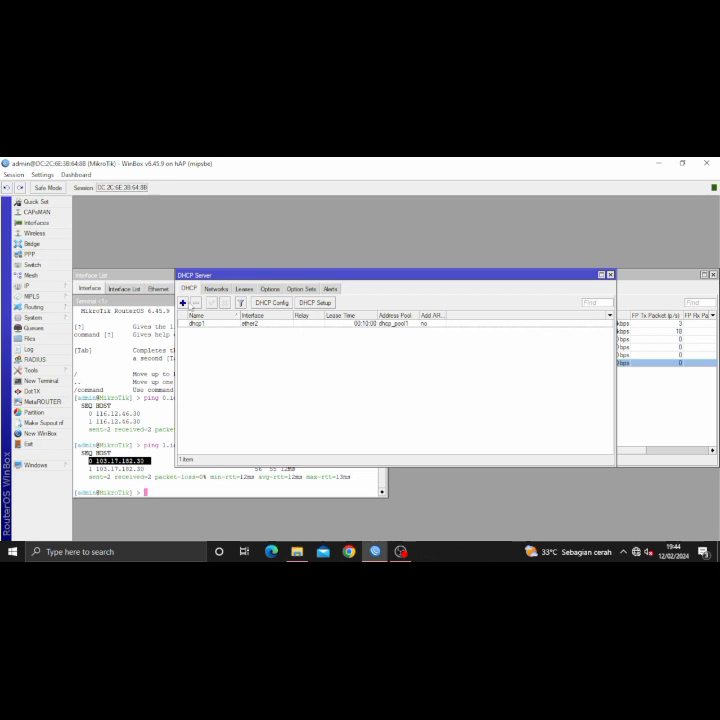
left_click(183, 302)
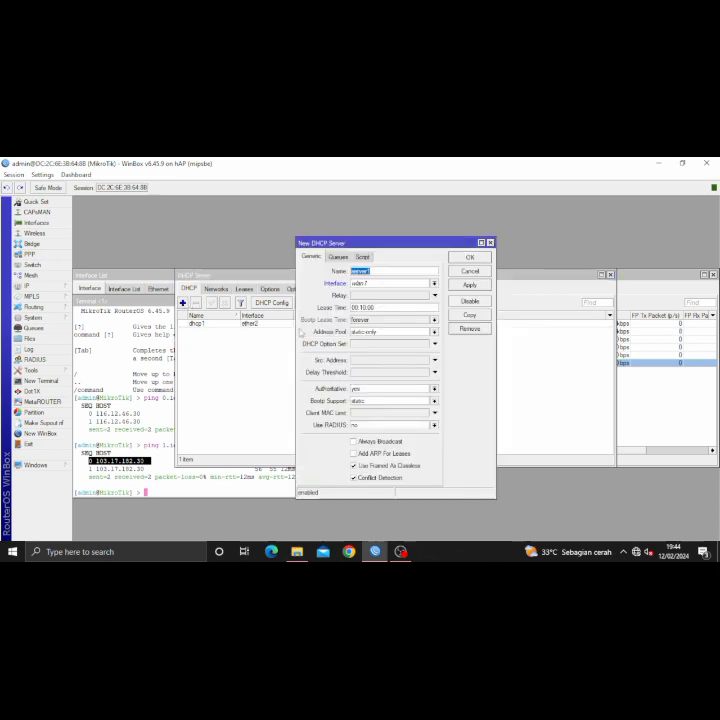
- Close the terminal and start DHCP Setup on wlan1 with the 192.168.200.0/24 address space and gateway
left_click(178, 392)
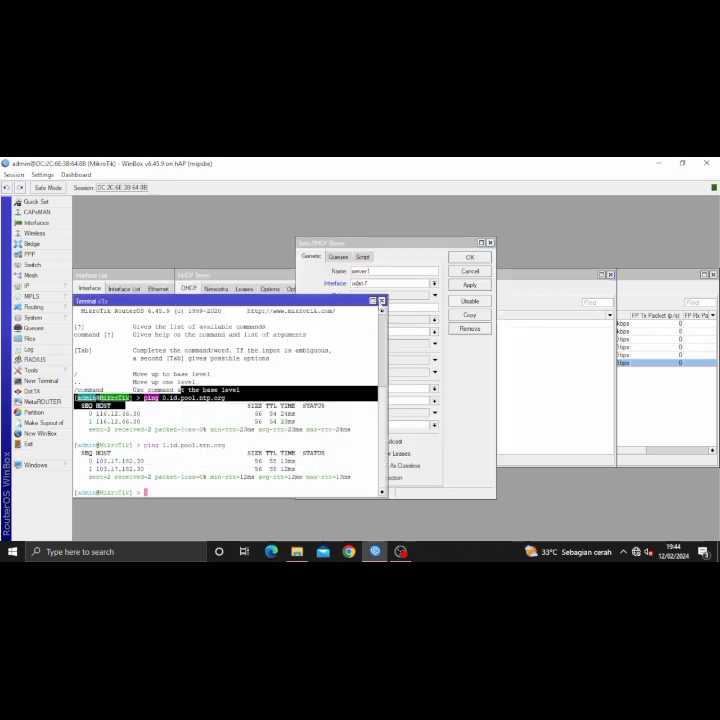
left_click(381, 300)
left_click(270, 334)
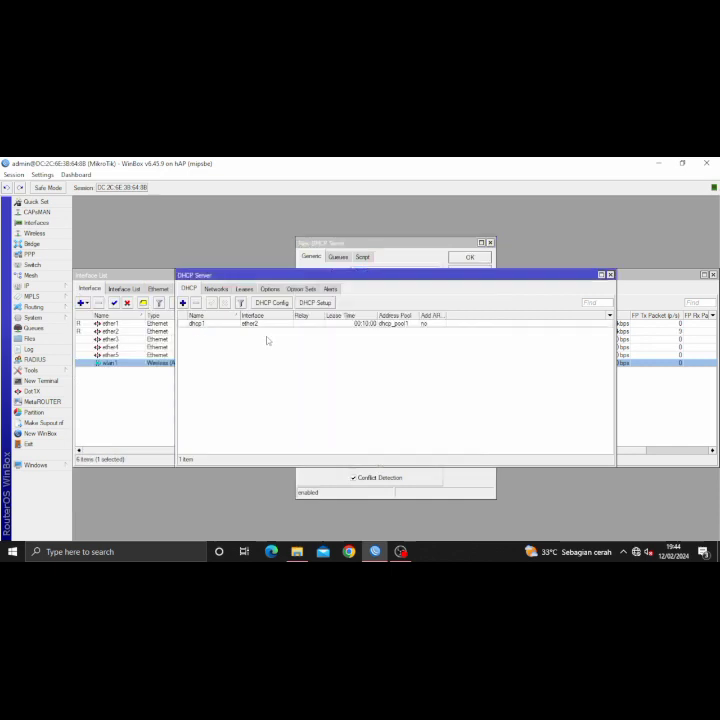
left_click(314, 302)
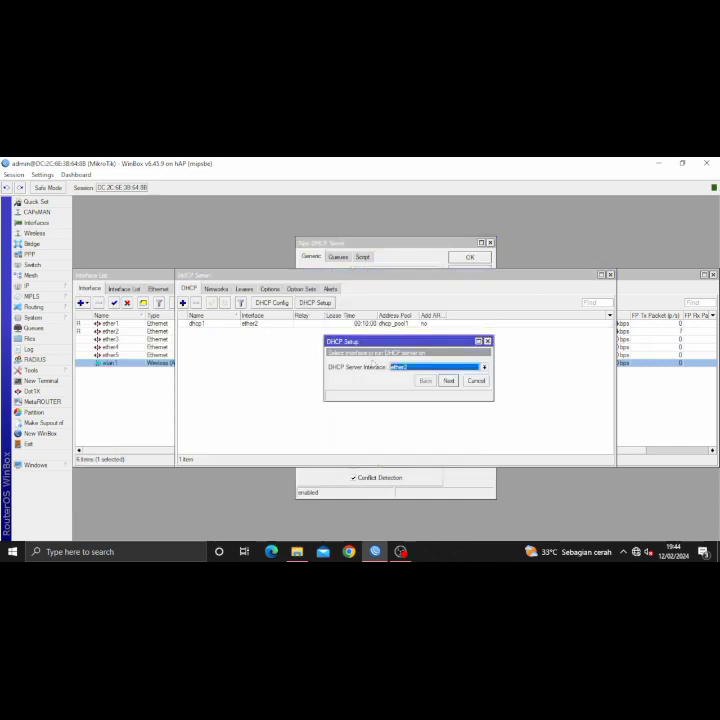
left_click(424, 367)
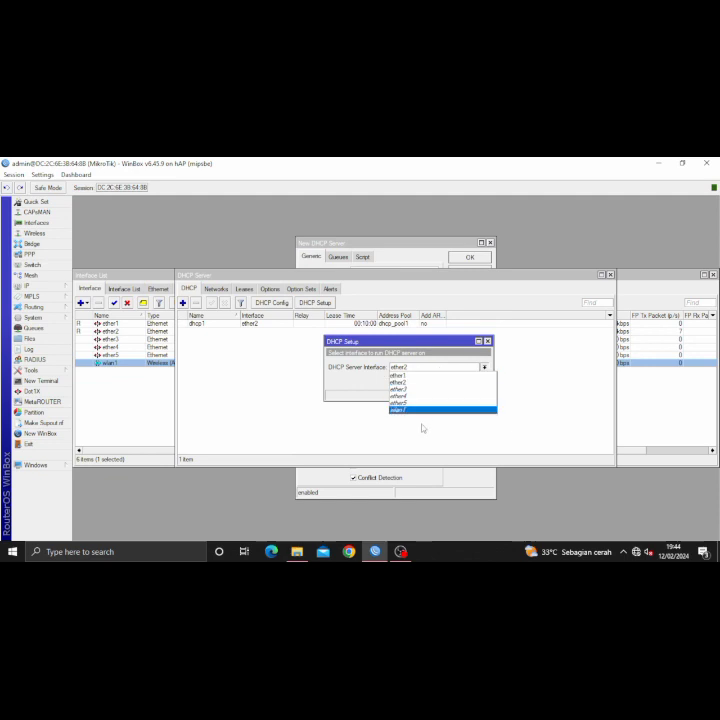
left_click(423, 410)
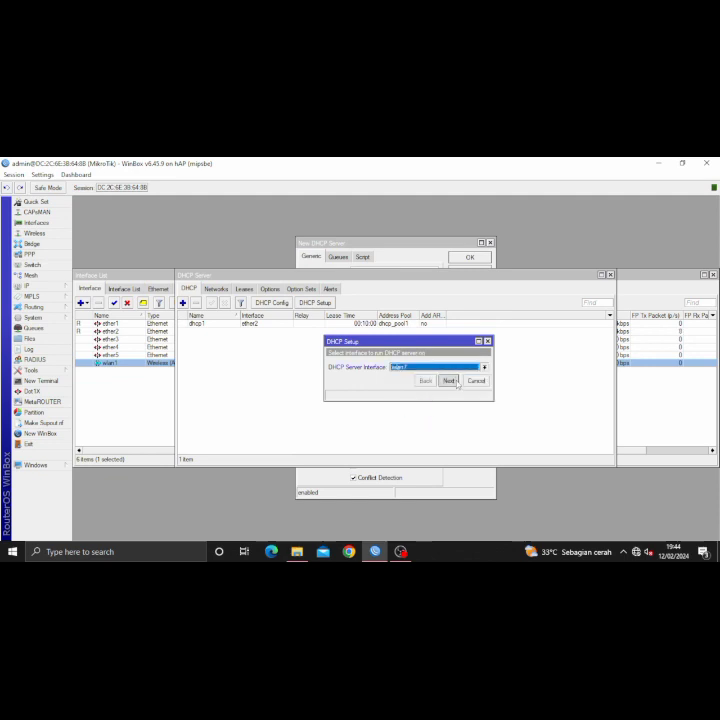
left_click(451, 381)
left_click(452, 381)
left_click(452, 381)
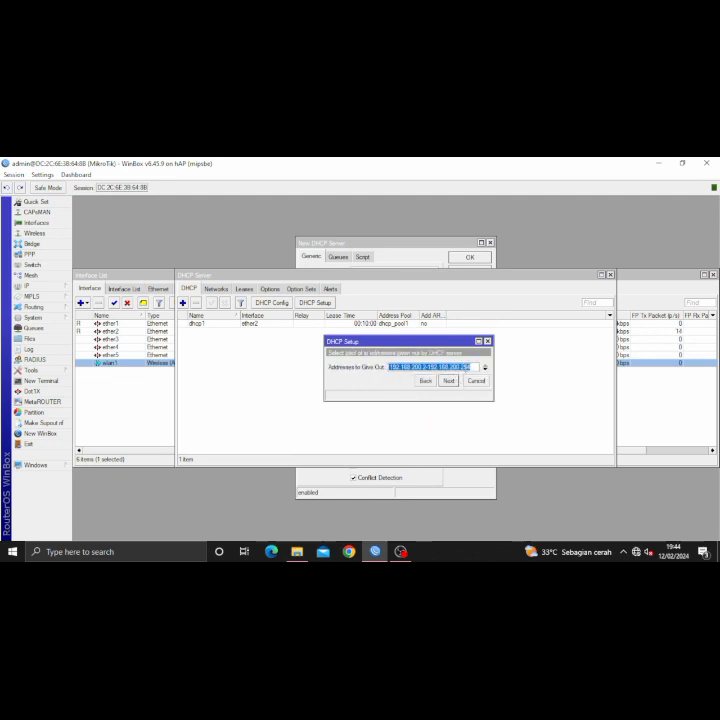
- Shorten the end of the pool range and finish dhcp2 with a 00:10:00 lease
left_click_drag(465, 367, 475, 367)
key("BackSpace")
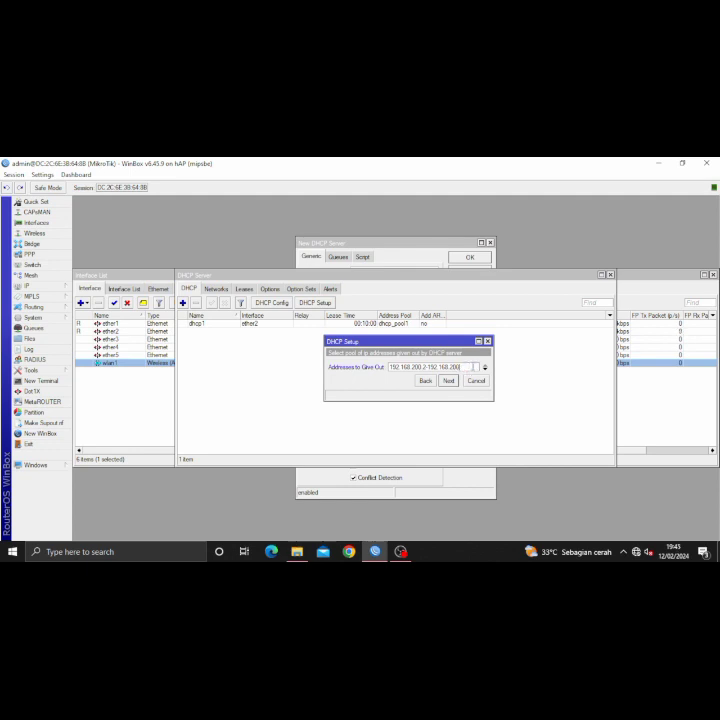
type("10:")
type("0")
left_click(448, 380)
left_click(448, 380)
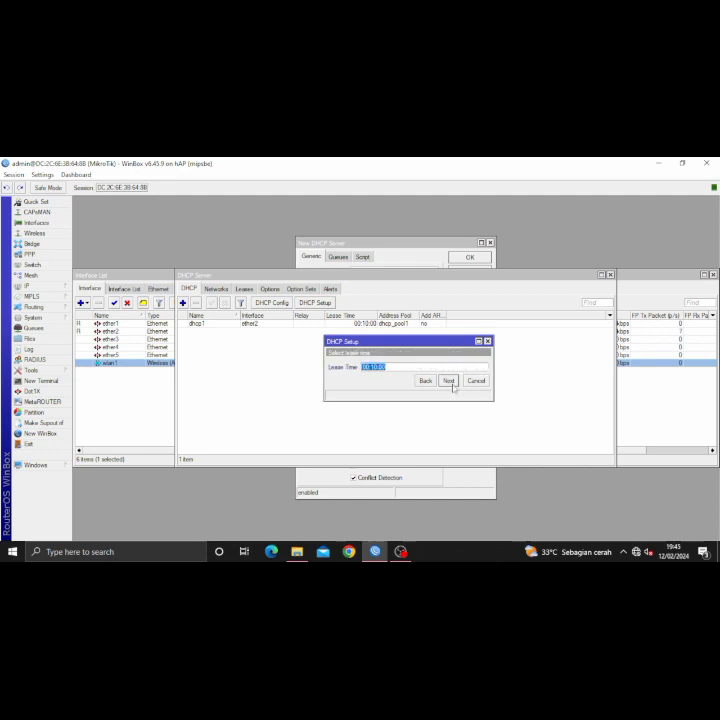
left_click(448, 380)
left_click(397, 365)
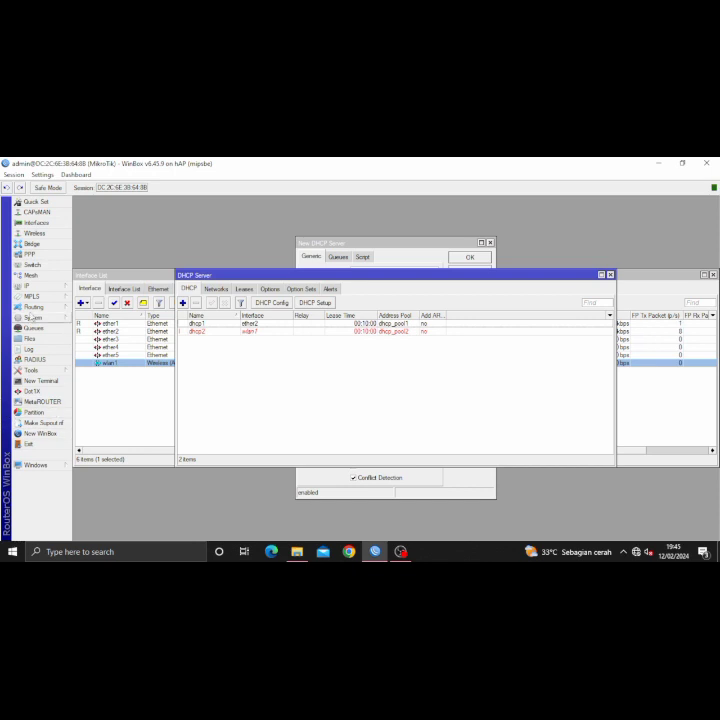
left_click(28, 285)
- Start an input-chain firewall filter rule with source range 192.168.100.2-192.168.100.50
left_click(88, 366)
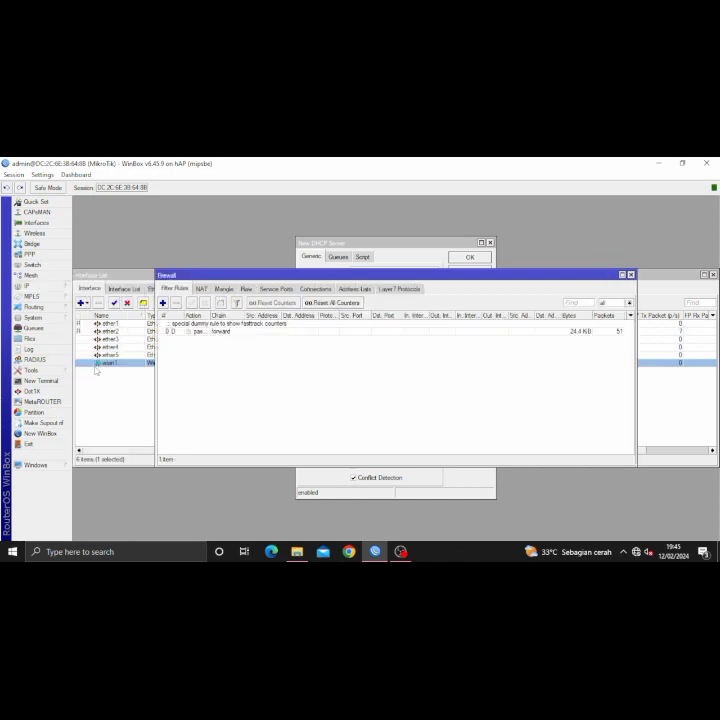
left_click(162, 302)
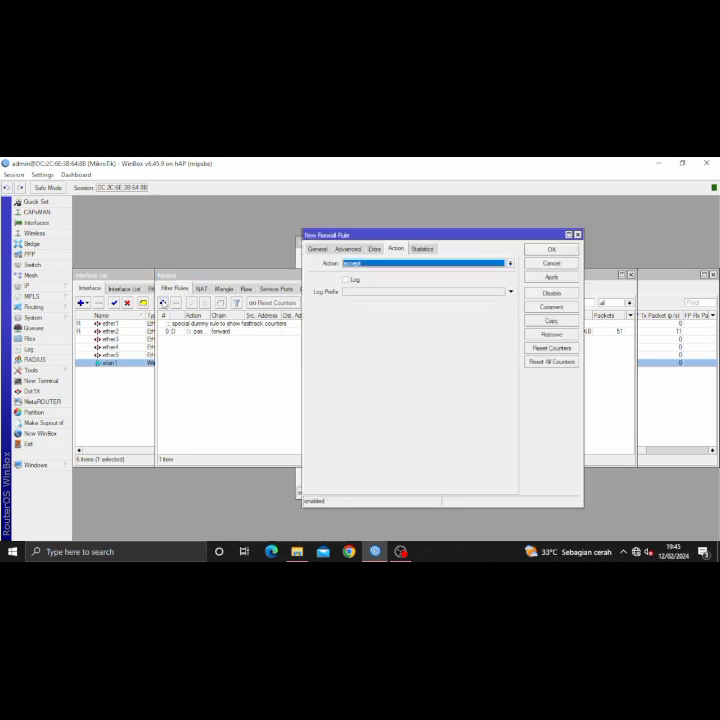
left_click(317, 249)
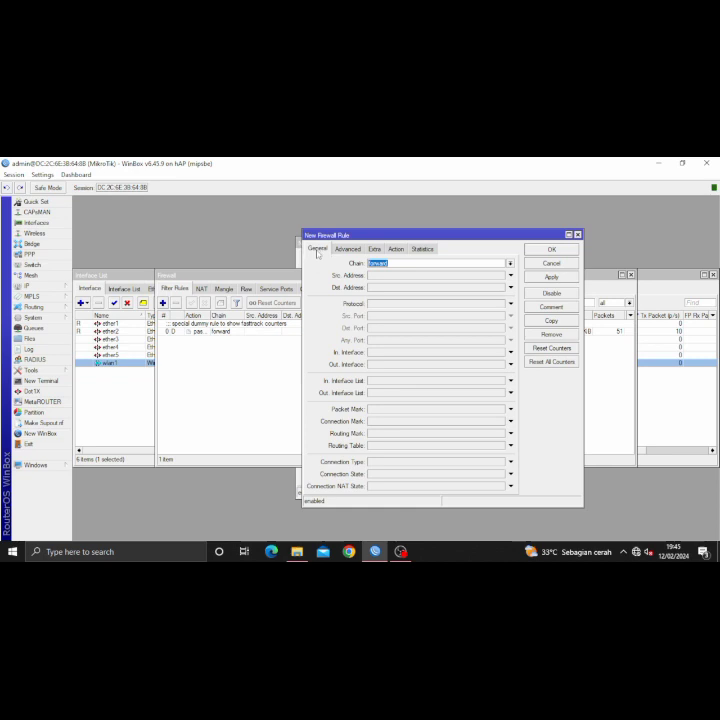
left_click(510, 263)
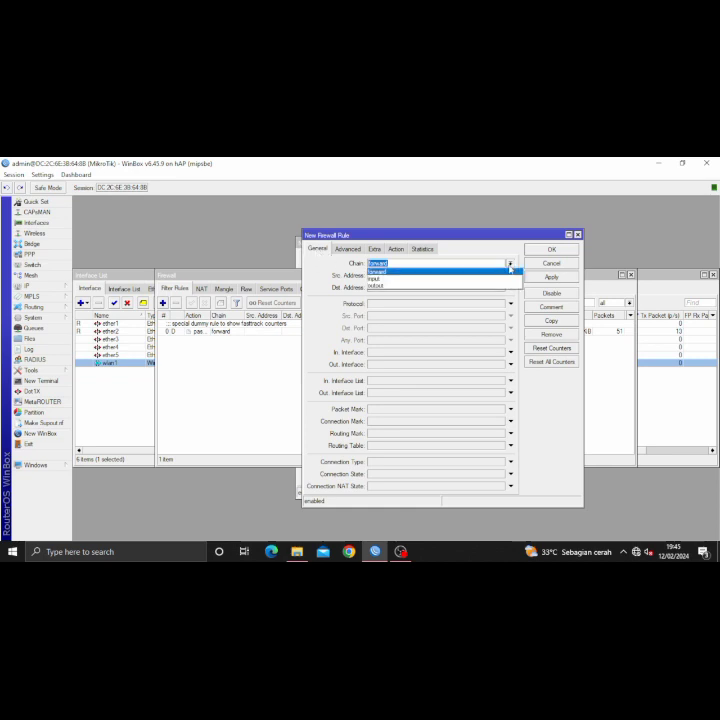
left_click(456, 280)
left_click(419, 276)
type("192.16")
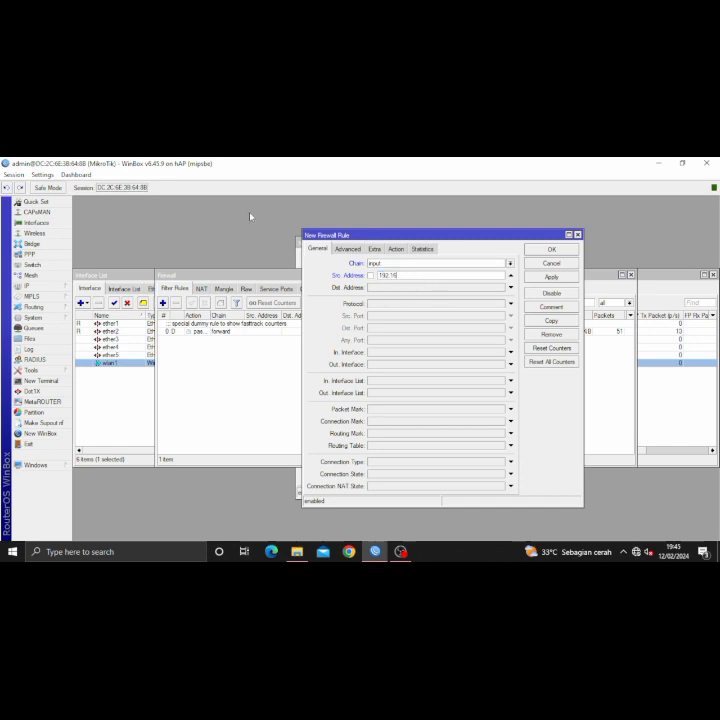
type("8.100.2-192.16")
- Copy the router address 192.168.5.40 from the address list into the rule's destination
left_click(384, 288)
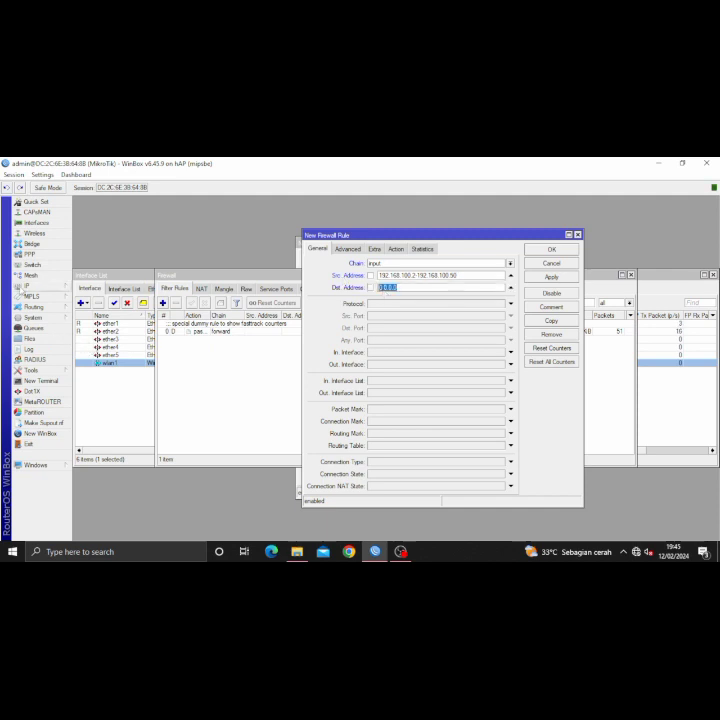
left_click(24, 286)
left_click(91, 302)
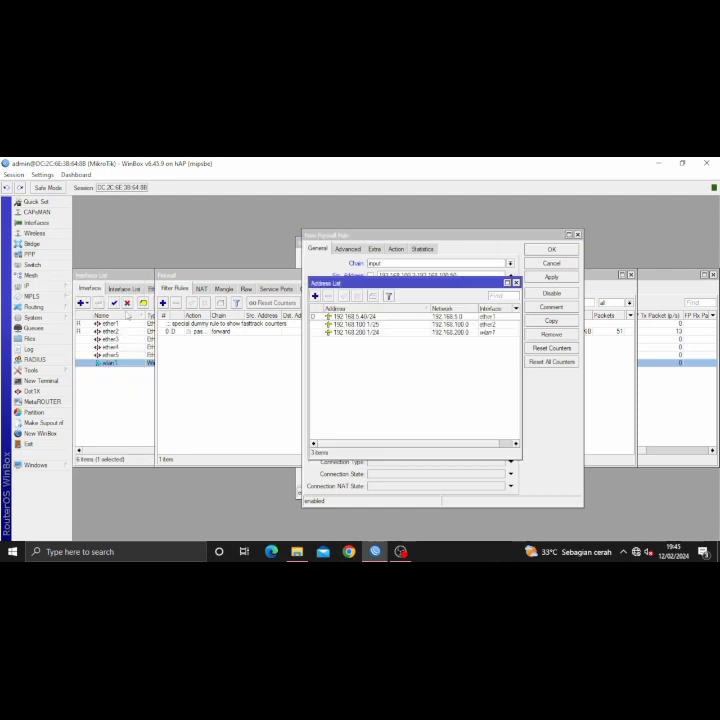
double_click(386, 316)
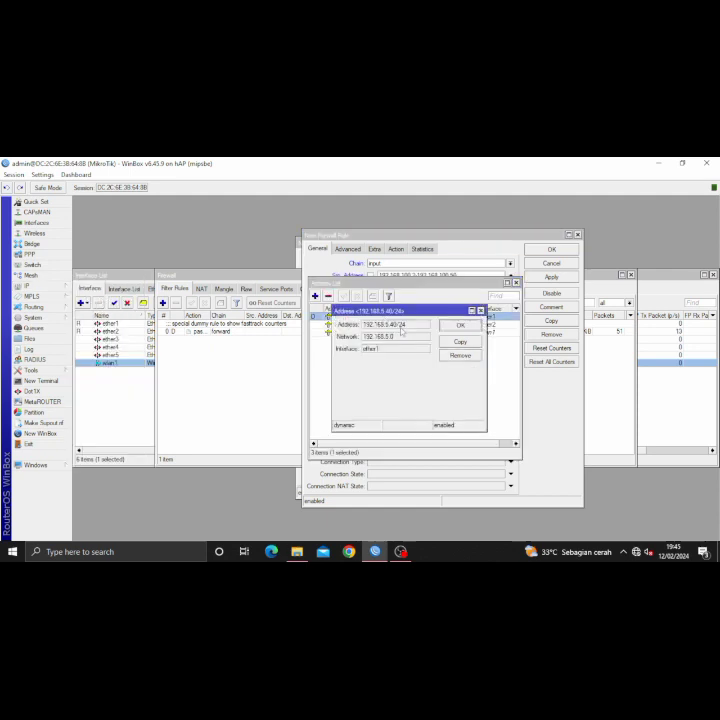
left_click_drag(398, 326, 362, 325)
left_click(398, 325)
double_click(397, 325)
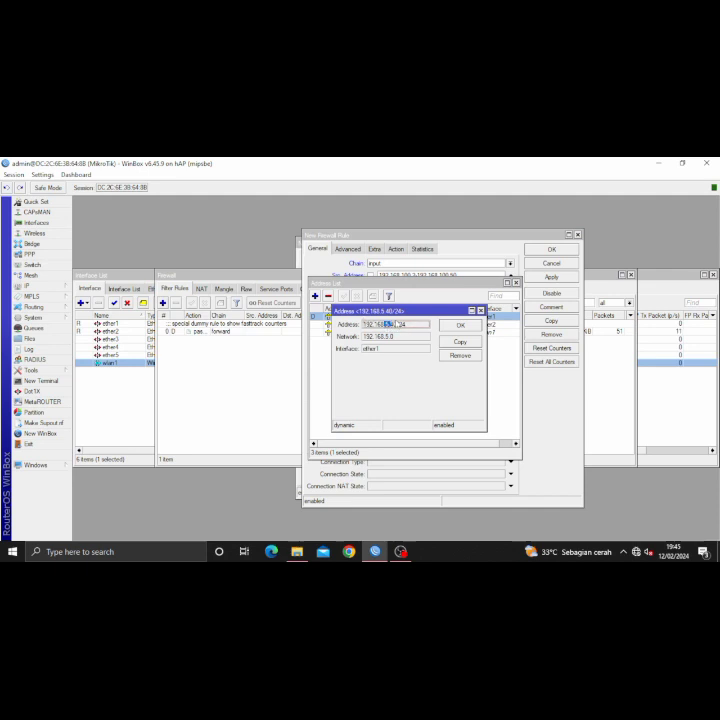
left_click_drag(398, 325, 363, 328)
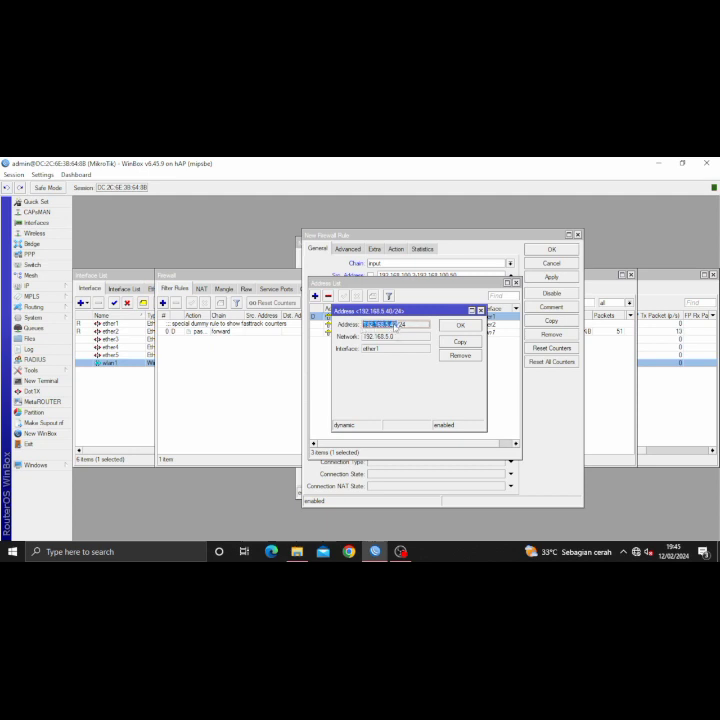
right_click(403, 326)
left_click(409, 333)
left_click(540, 399)
left_click_drag(428, 292, 368, 296)
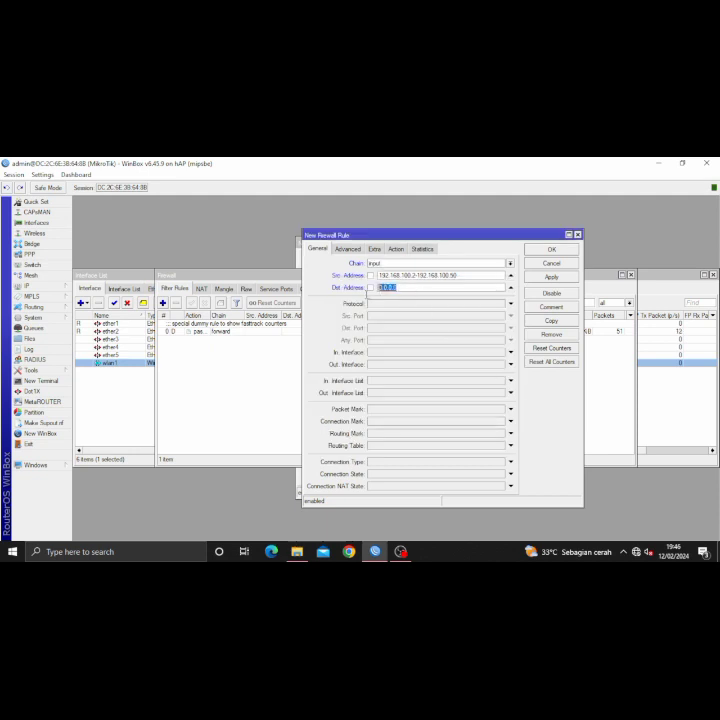
right_click(399, 288)
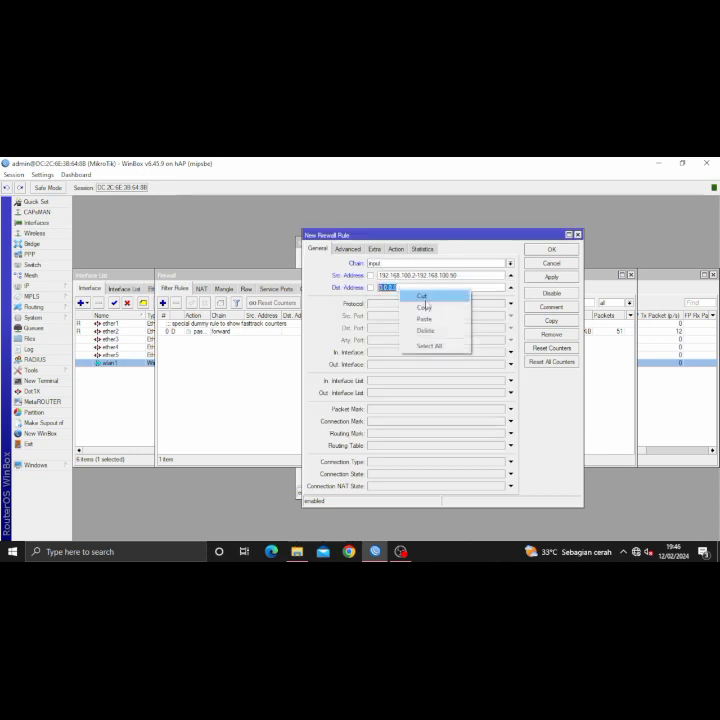
left_click(423, 319)
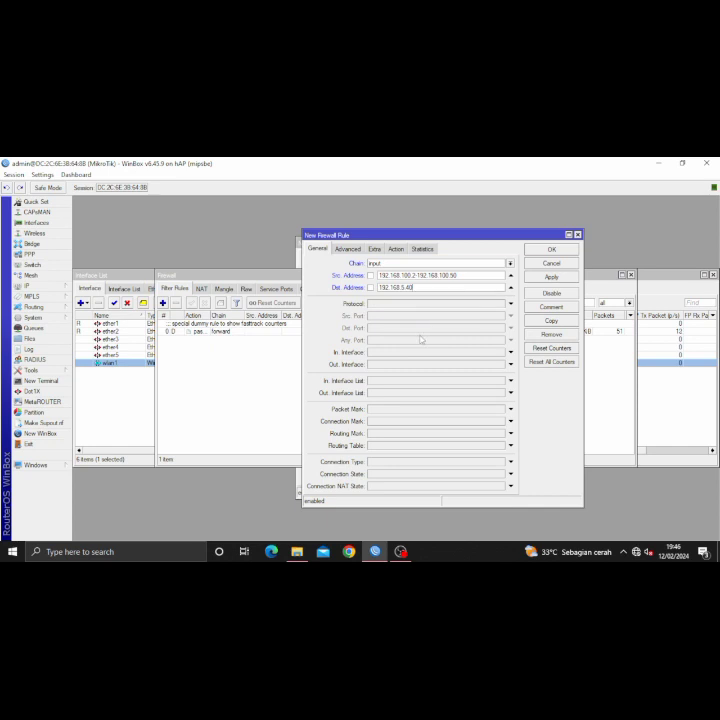
- Match the icmp protocol, set the action to drop, and save the rule
left_click(380, 303)
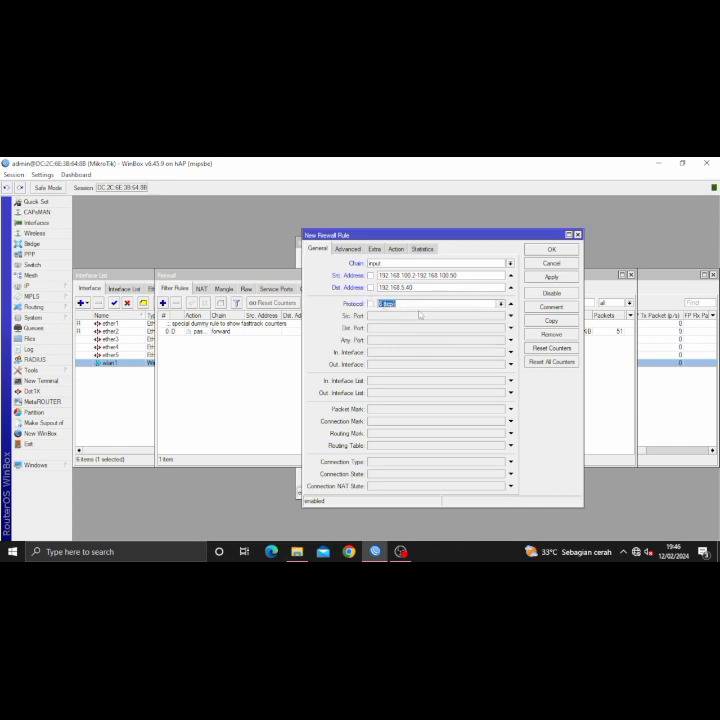
left_click(501, 303)
left_click(482, 312)
left_click(395, 249)
left_click(377, 263)
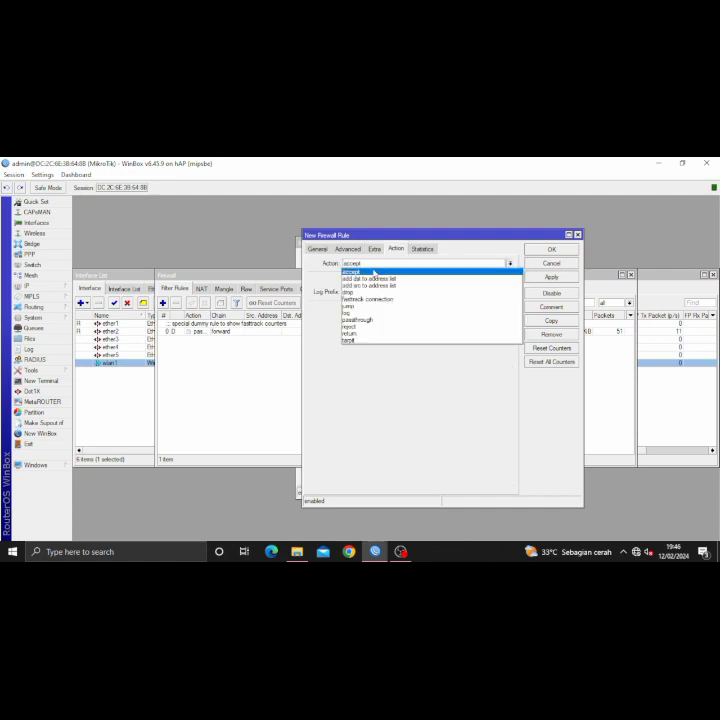
left_click(356, 292)
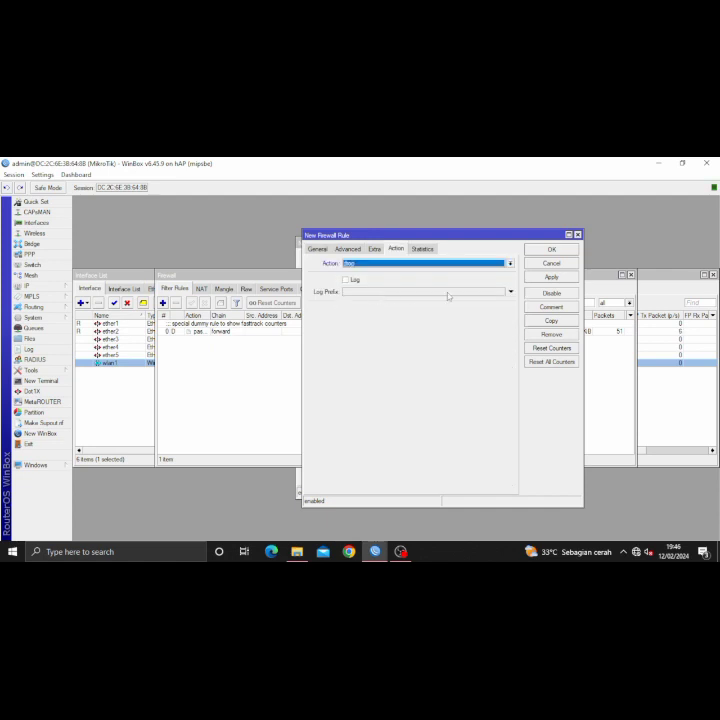
left_click(551, 277)
left_click(551, 249)
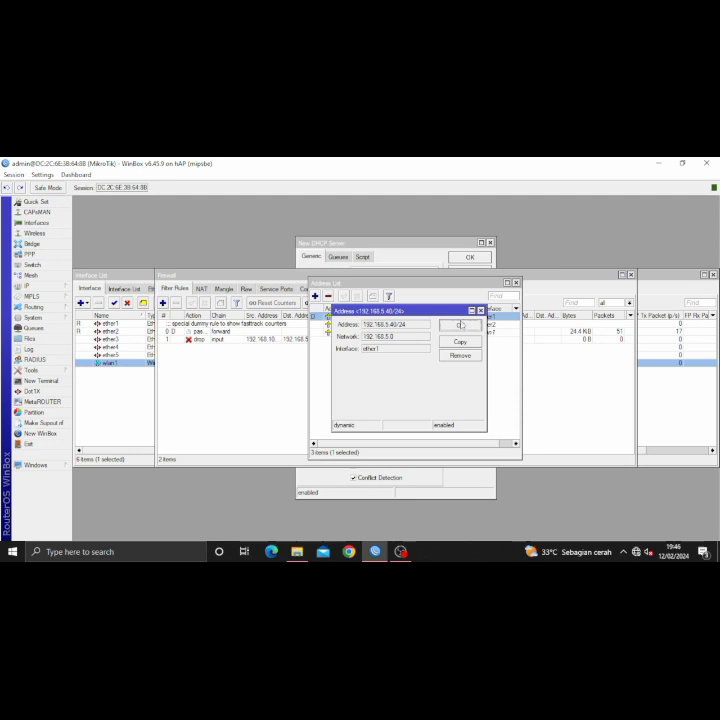
- Start a new filter rule with source 192.168.100.51-192.168.100.100 and destination 192.168.200.0/24
left_click(163, 303)
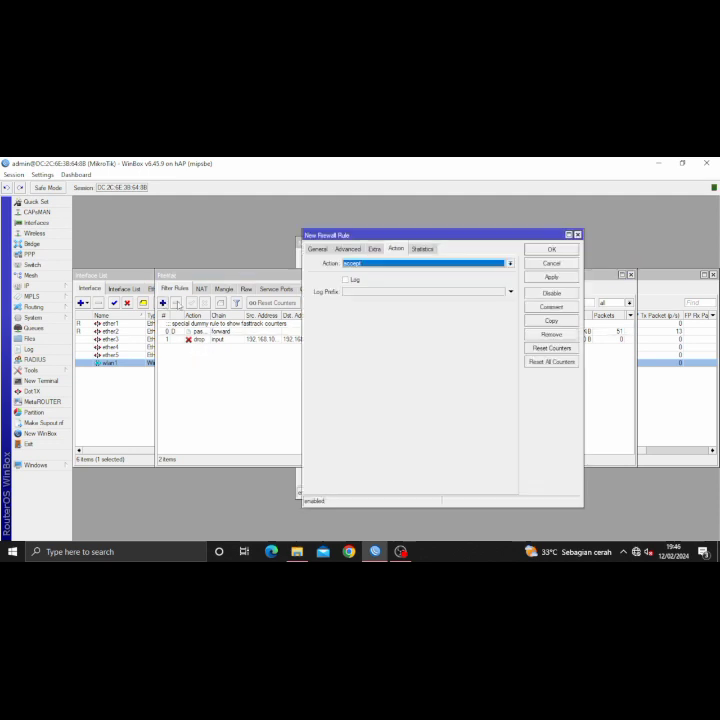
left_click(317, 248)
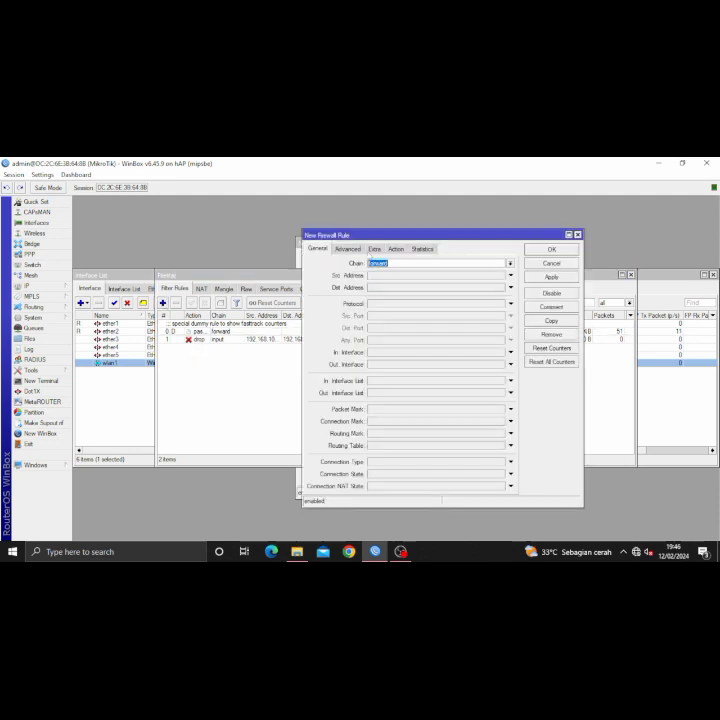
left_click(510, 263)
left_click(489, 281)
left_click(463, 280)
type("192")
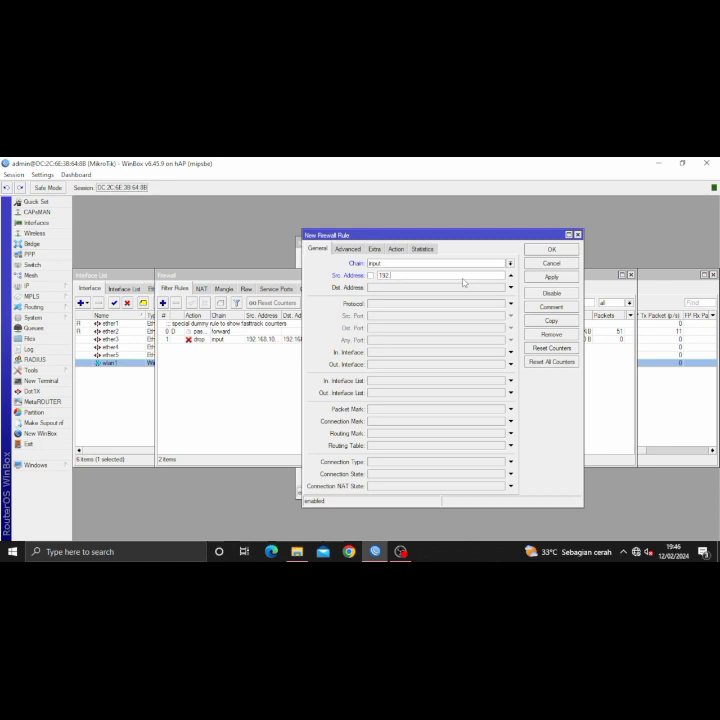
type(".168.100.100")
left_click(446, 289)
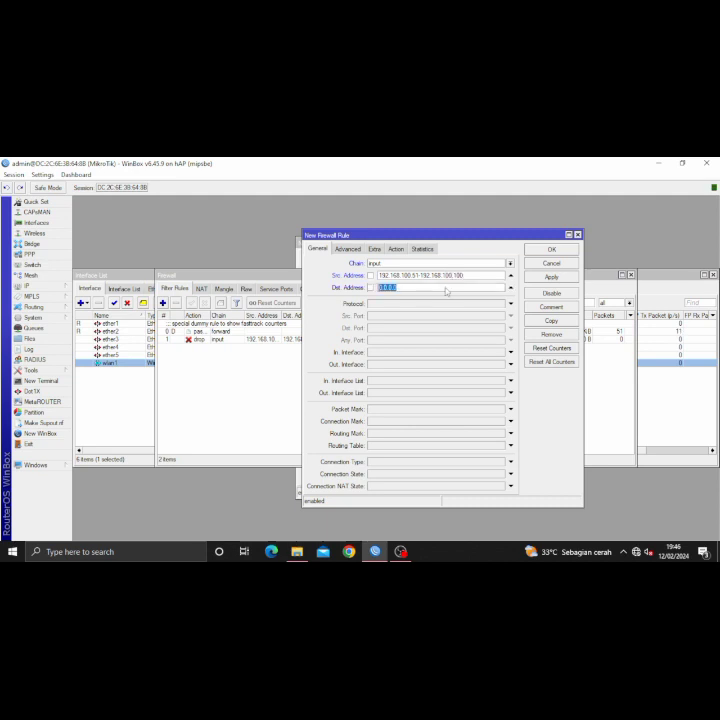
type("192.168.200.0/24")
- Match protocol icmp on the forward chain, set the action to drop, and apply it
left_click(391, 306)
left_click(501, 304)
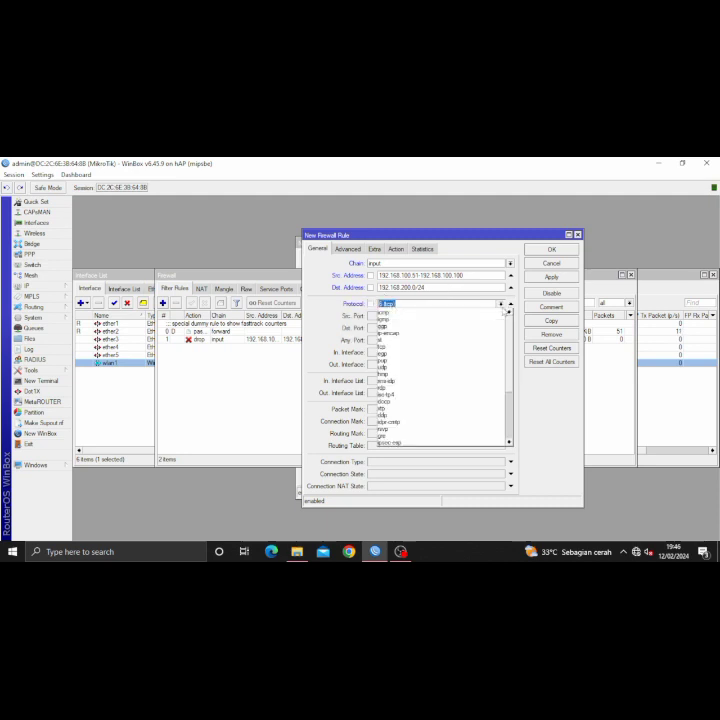
left_click(486, 314)
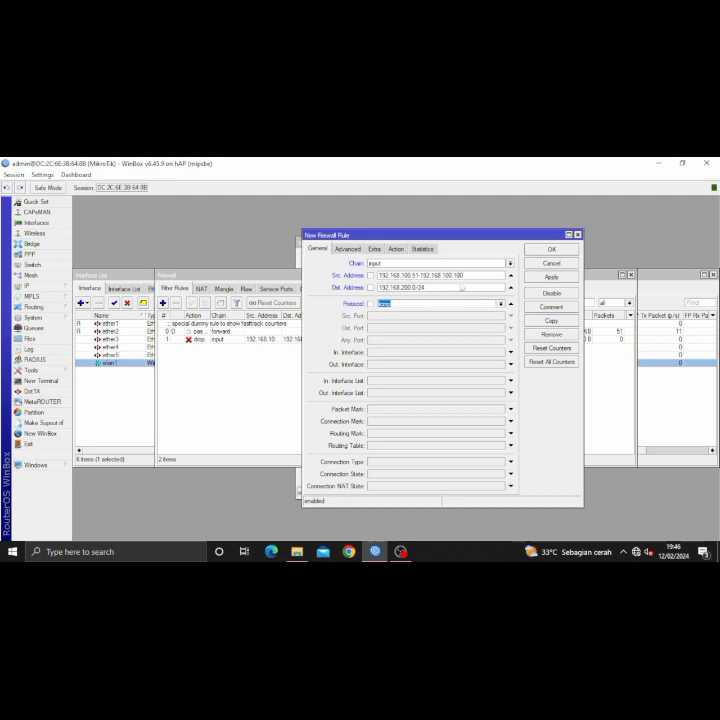
left_click(396, 249)
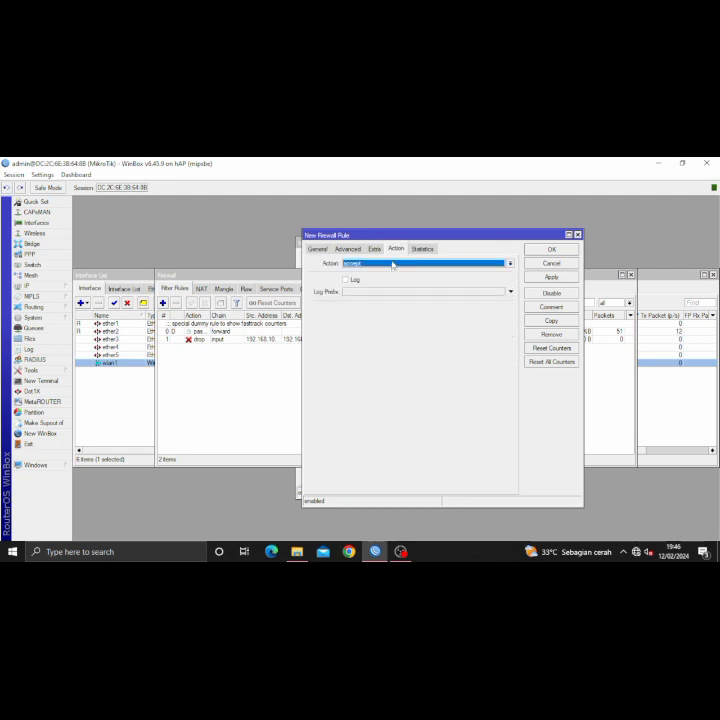
left_click(317, 249)
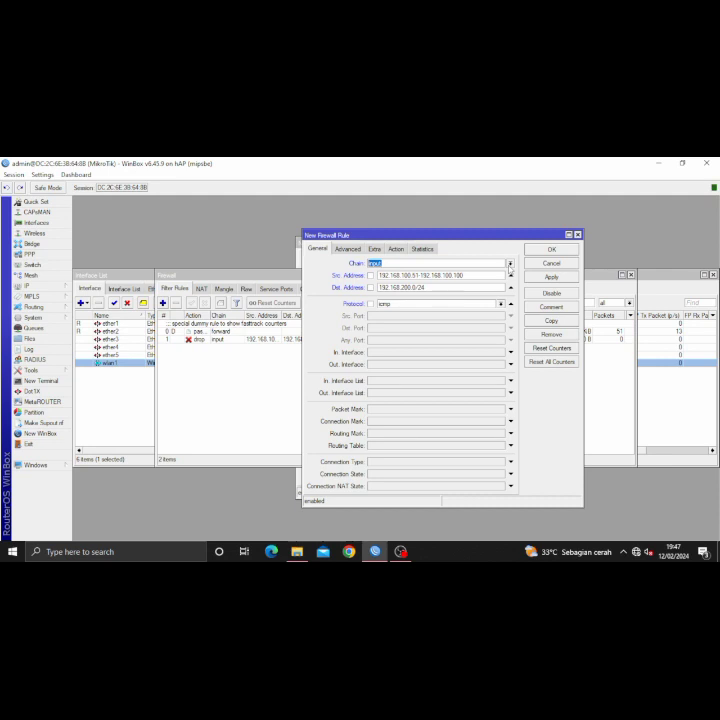
left_click(510, 264)
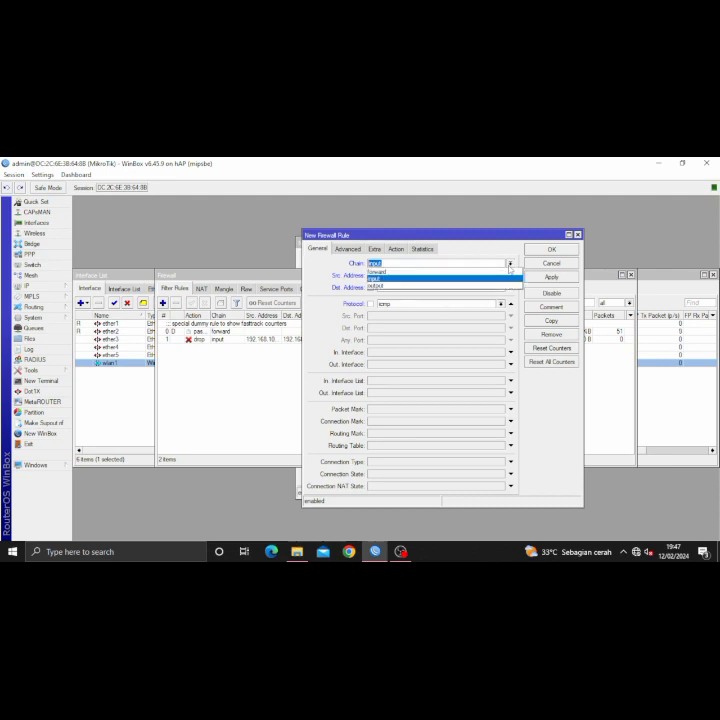
left_click(459, 273)
left_click(396, 248)
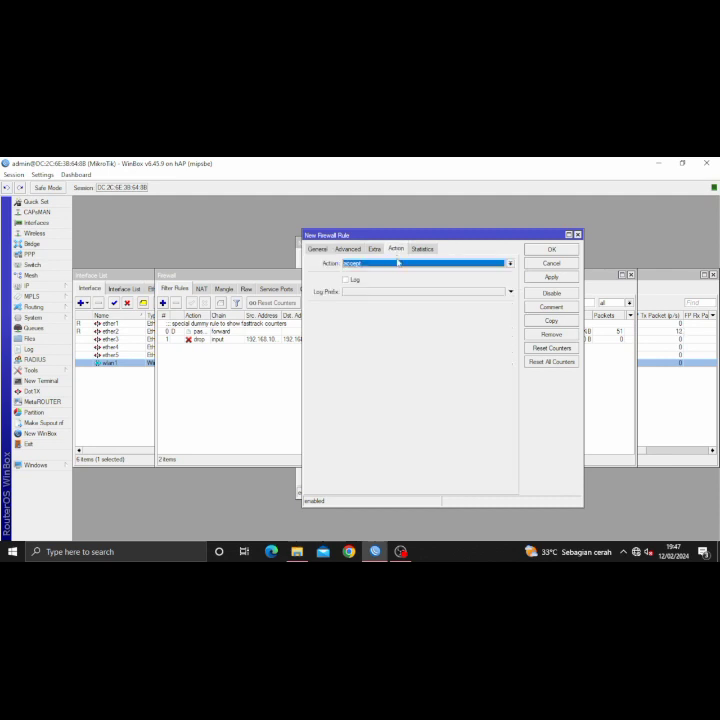
left_click(398, 263)
left_click(393, 295)
left_click(543, 278)
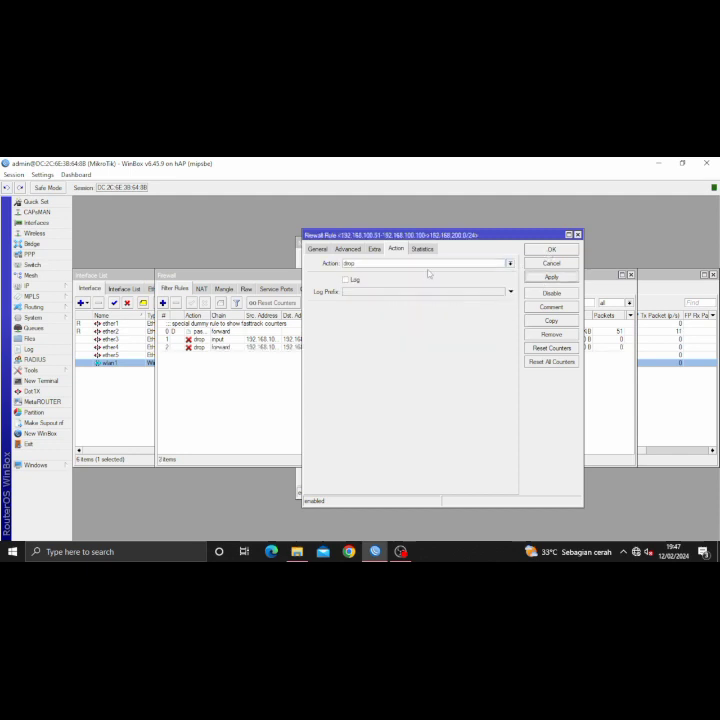
left_click(314, 251)
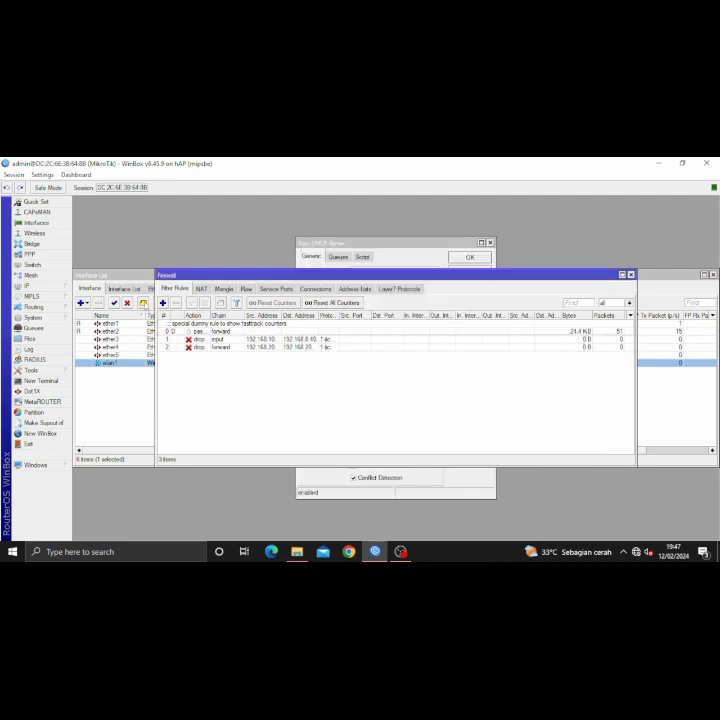
- Add an input-chain rule with action log and prefix 'tersimpan di disk', then view the Log
left_click(164, 303)
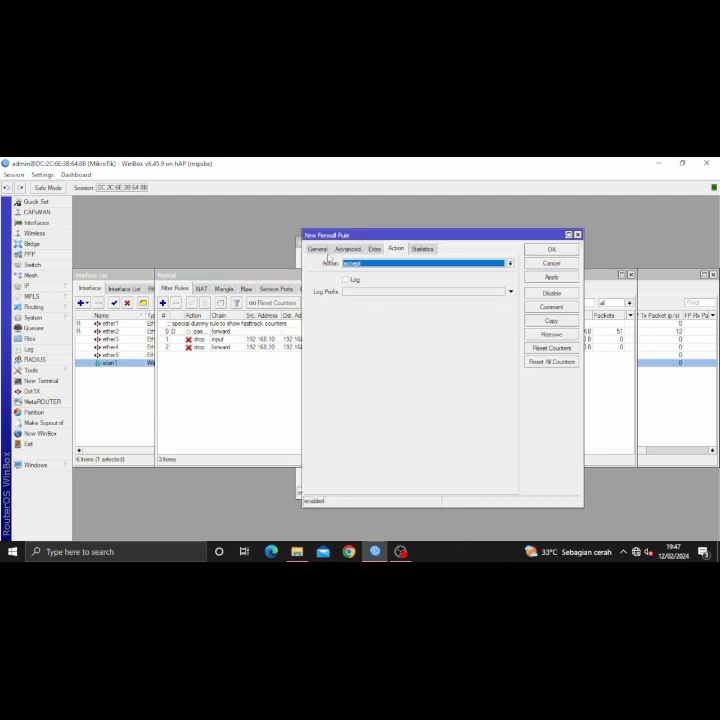
left_click(323, 251)
left_click(510, 263)
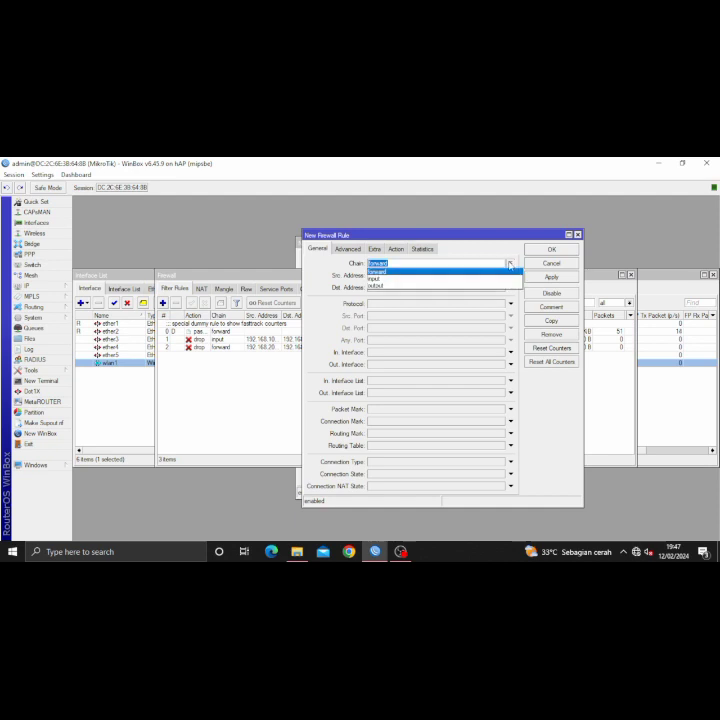
left_click(469, 278)
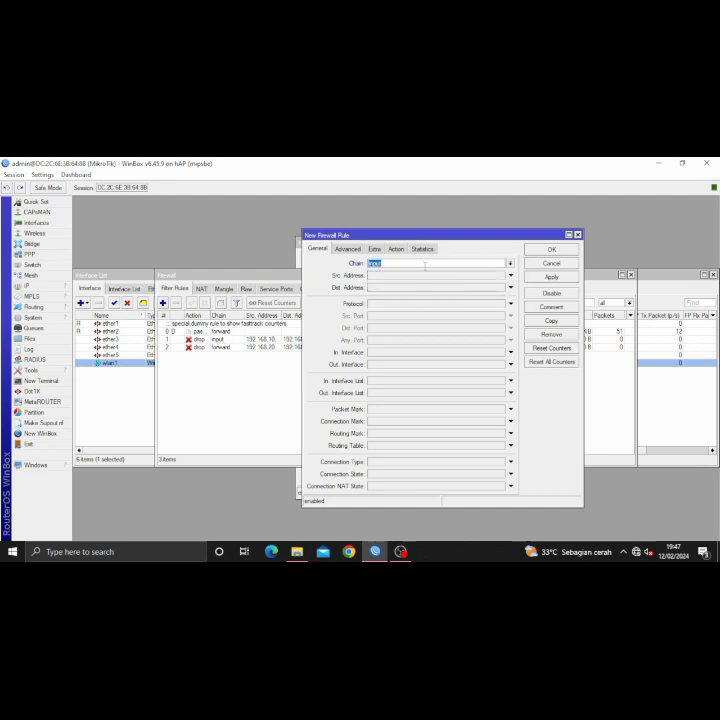
left_click(396, 249)
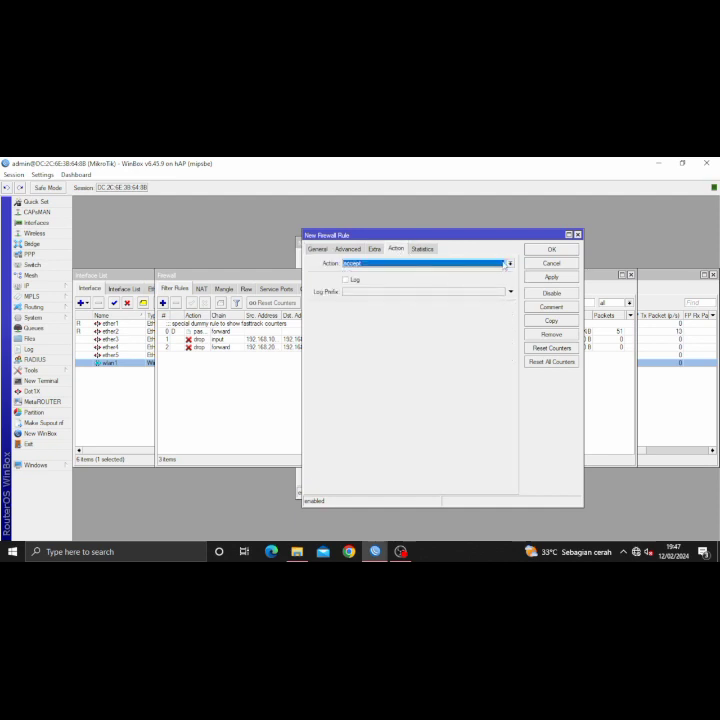
left_click(508, 263)
left_click(437, 311)
left_click(407, 292)
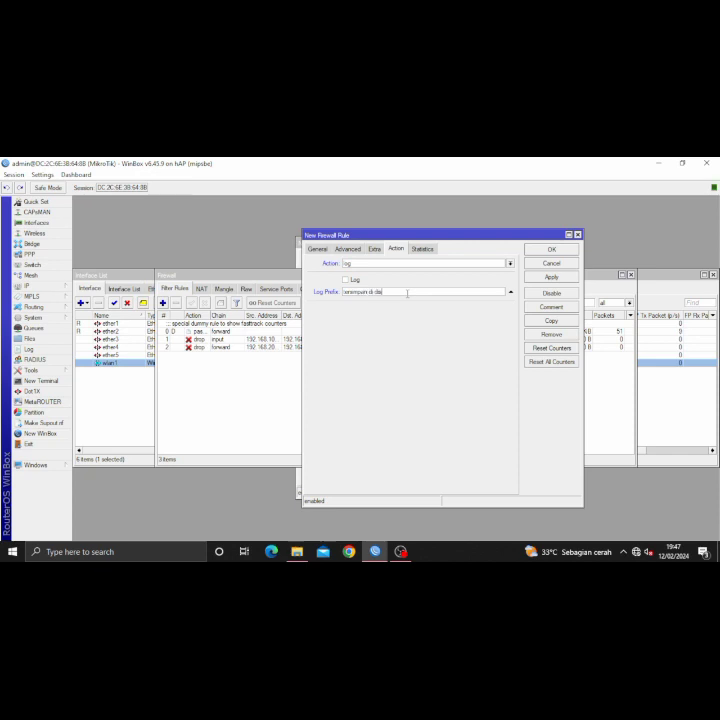
left_click(574, 277)
left_click(553, 250)
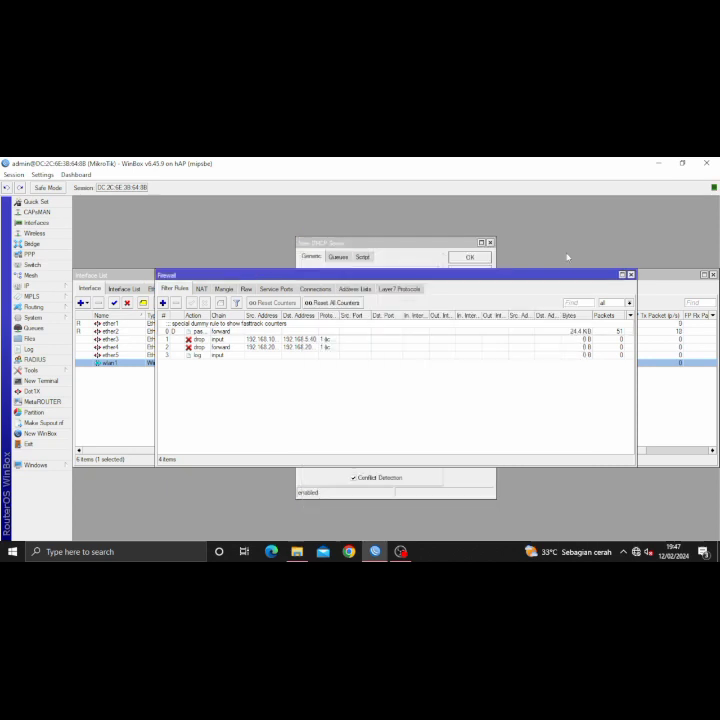
left_click(28, 349)
- In System Logging, switch the critical and error logging rules to the disk action
left_click(42, 318)
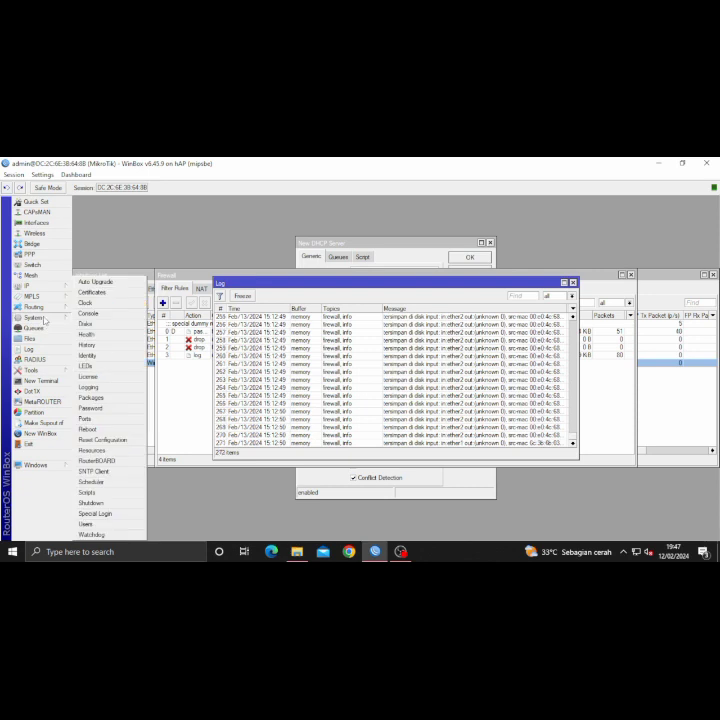
left_click(89, 387)
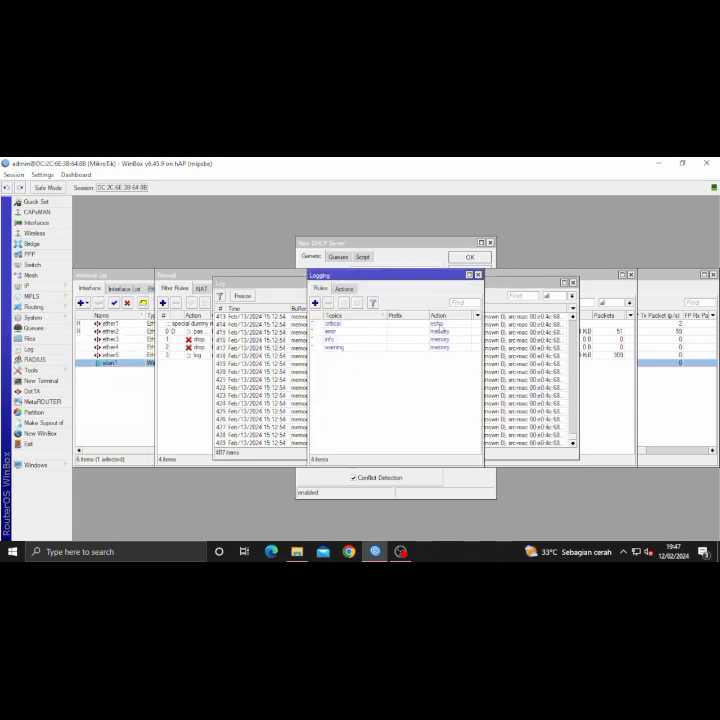
left_click(448, 326)
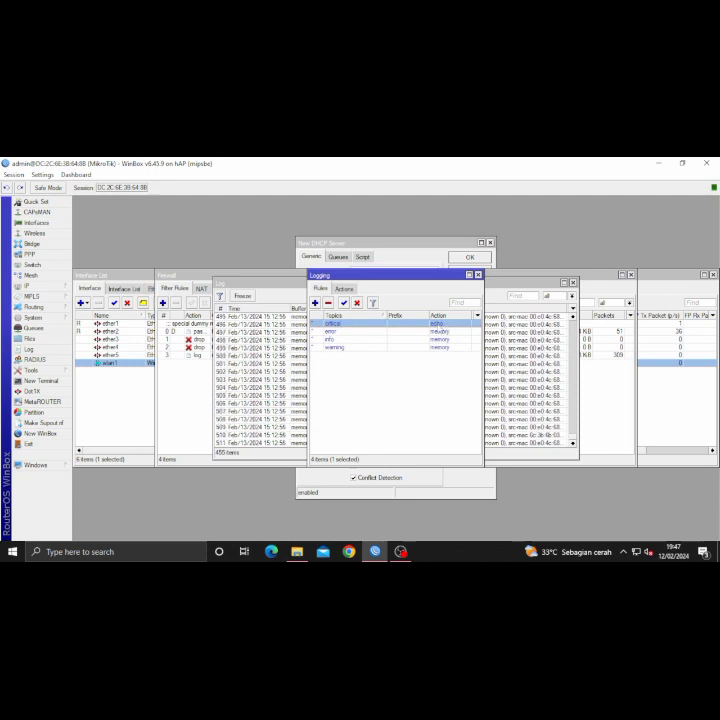
double_click(436, 324)
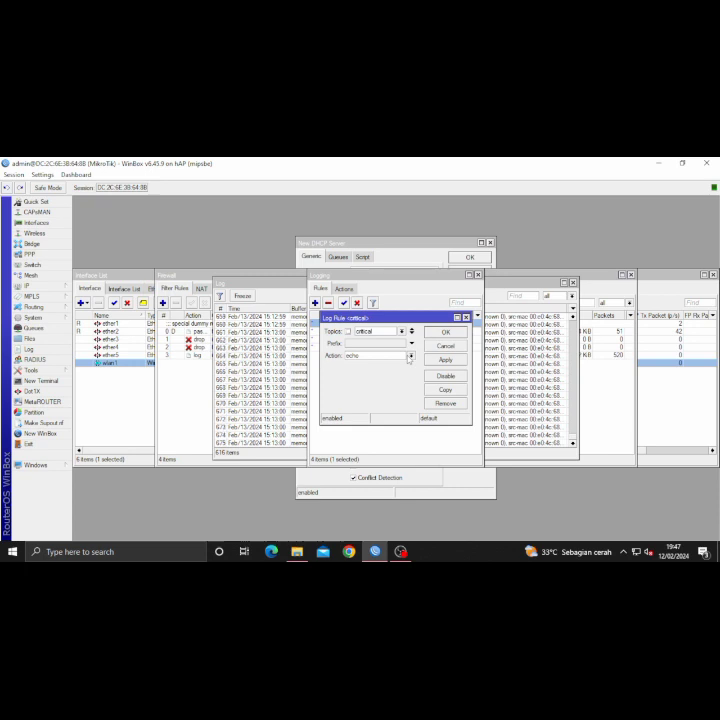
left_click(409, 355)
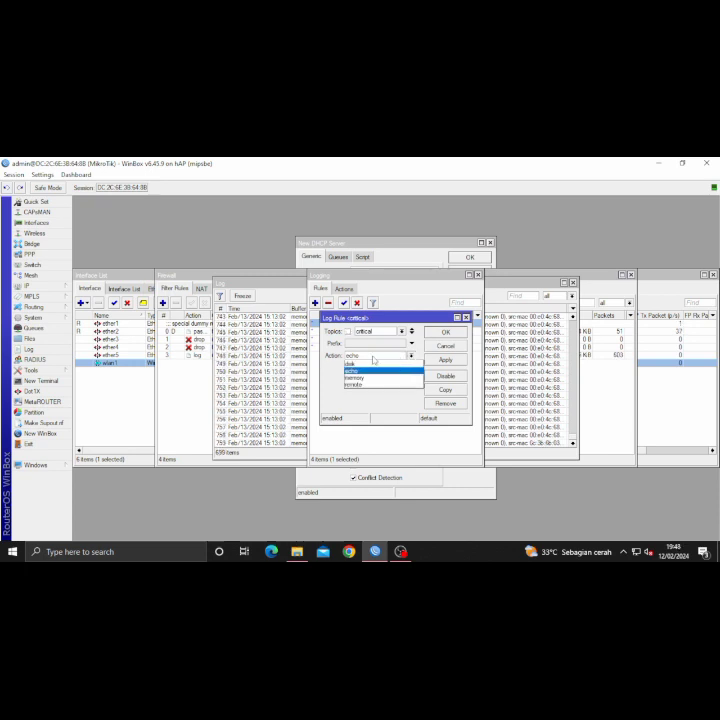
left_click(362, 364)
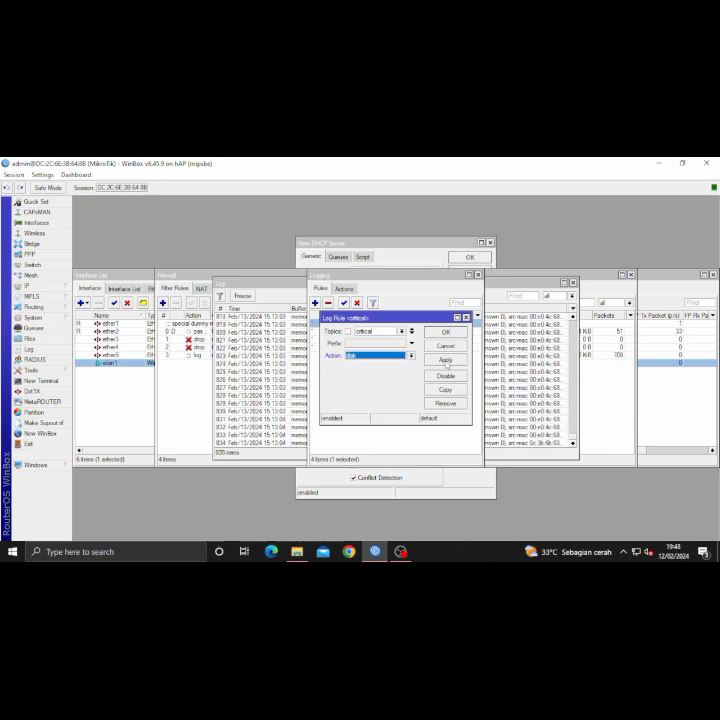
left_click(445, 332)
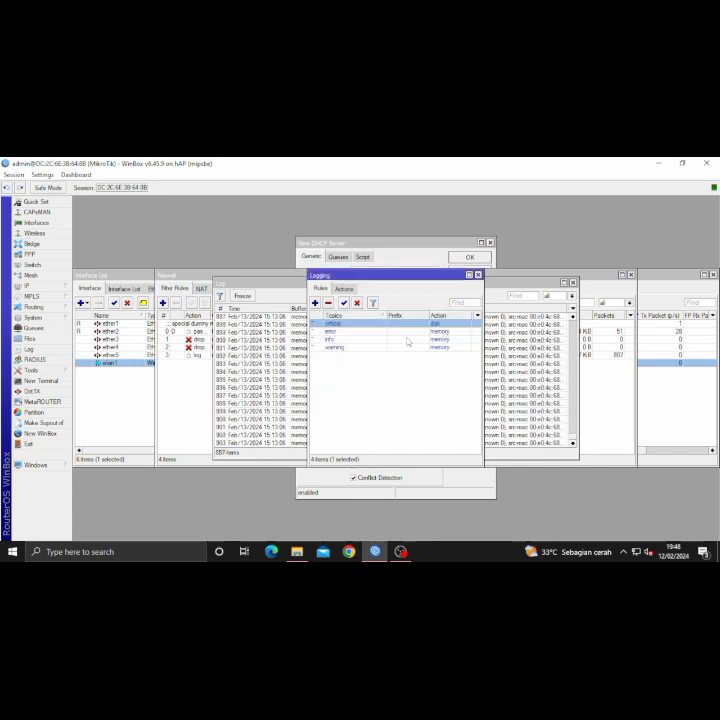
double_click(435, 331)
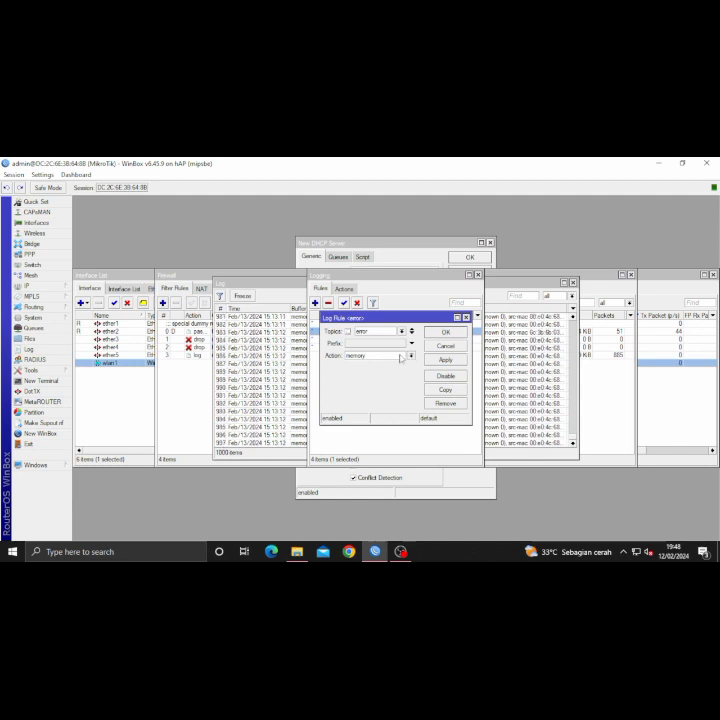
left_click(411, 356)
left_click(411, 356)
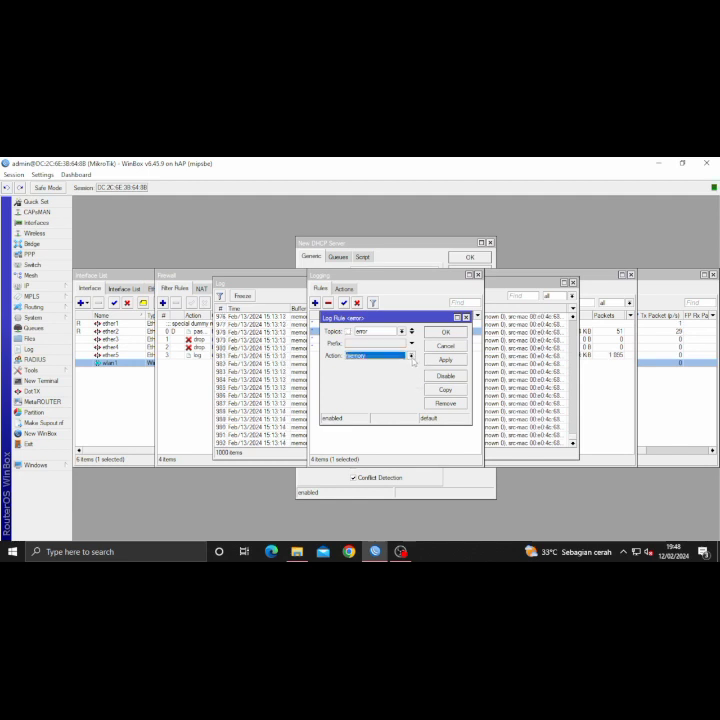
left_click(411, 356)
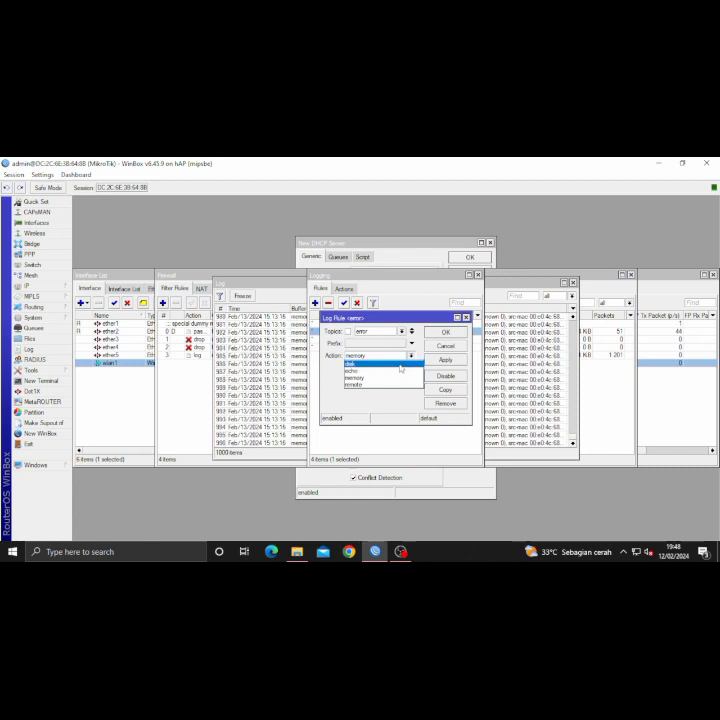
left_click(400, 364)
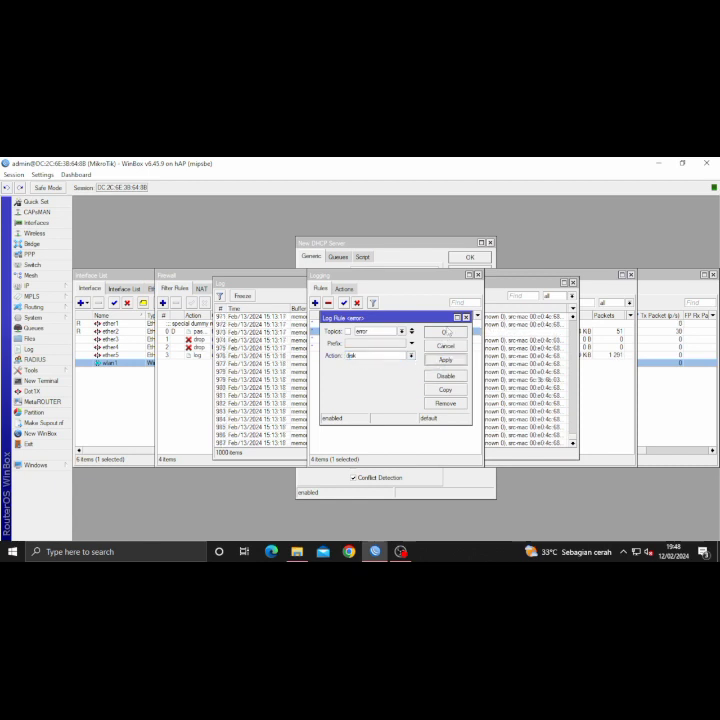
left_click(446, 332)
- Switch the info and warning logging rules to disk, then close the Logging window
left_click(443, 340)
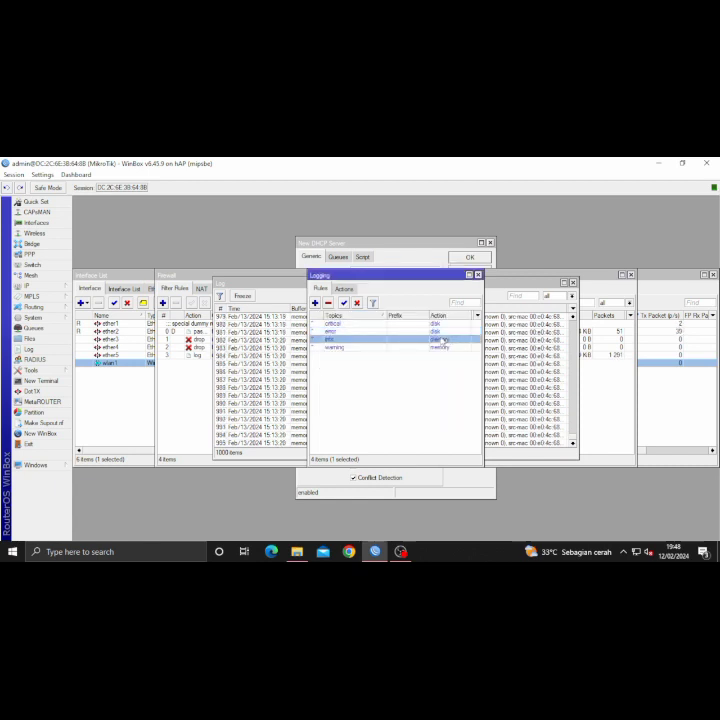
double_click(443, 340)
left_click(410, 355)
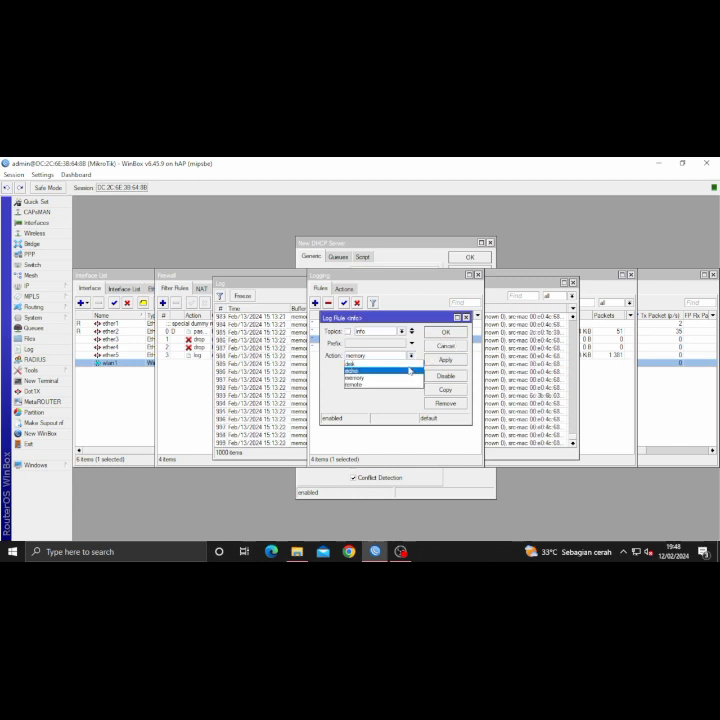
left_click(405, 363)
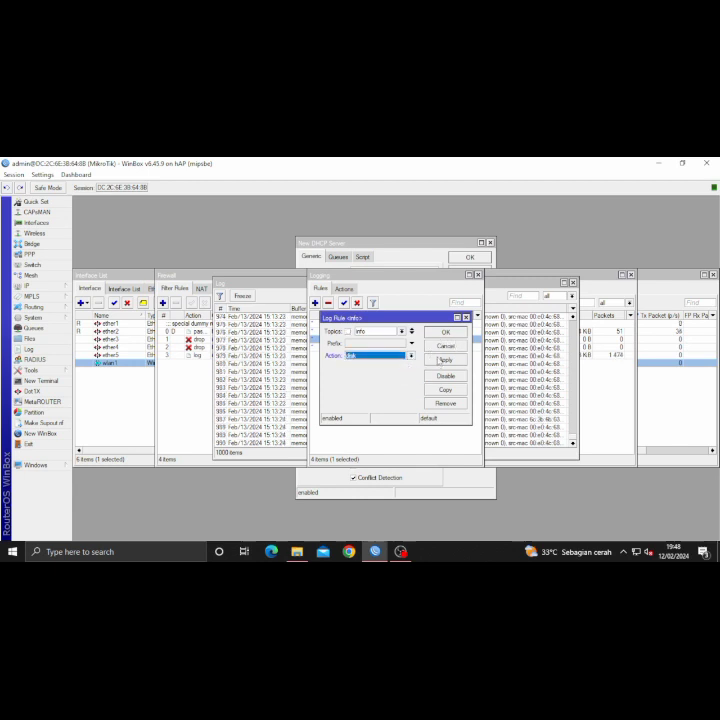
left_click(446, 332)
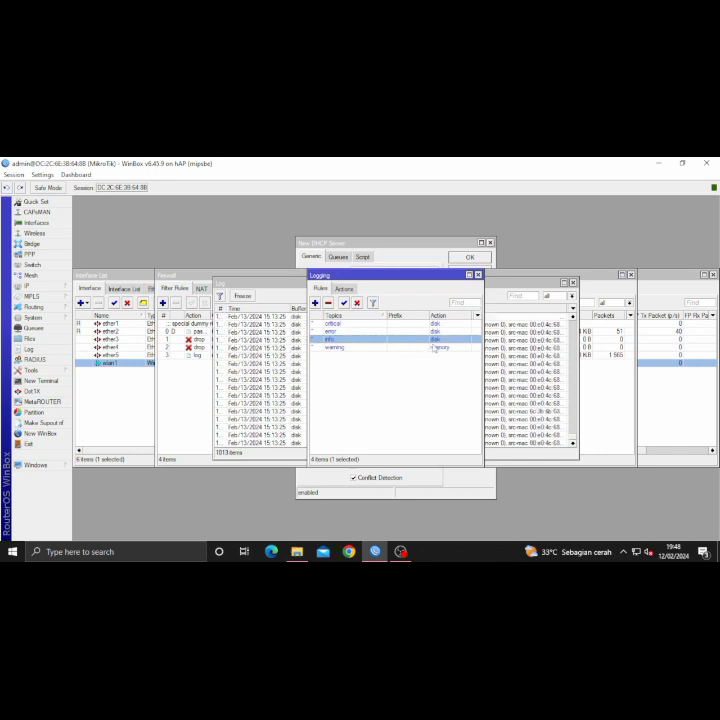
double_click(434, 347)
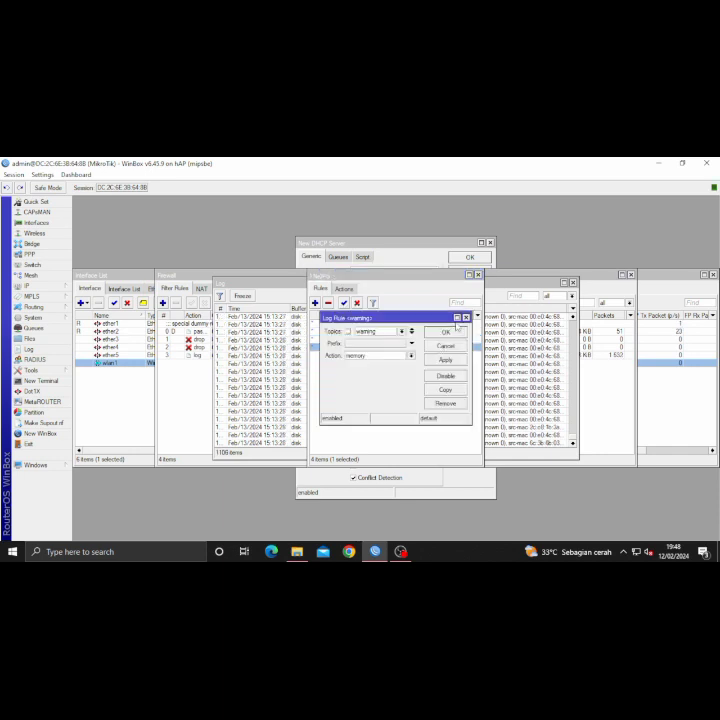
left_click(391, 357)
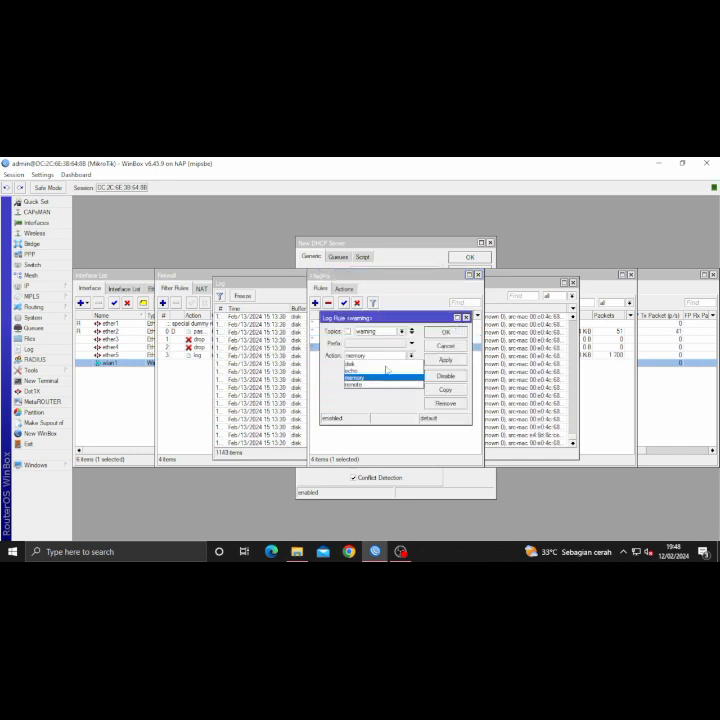
left_click(352, 363)
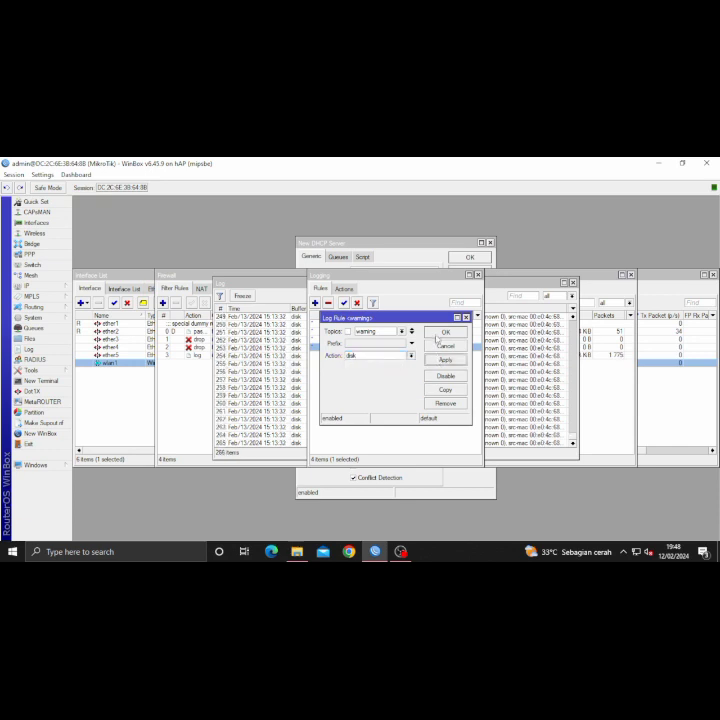
left_click(435, 336)
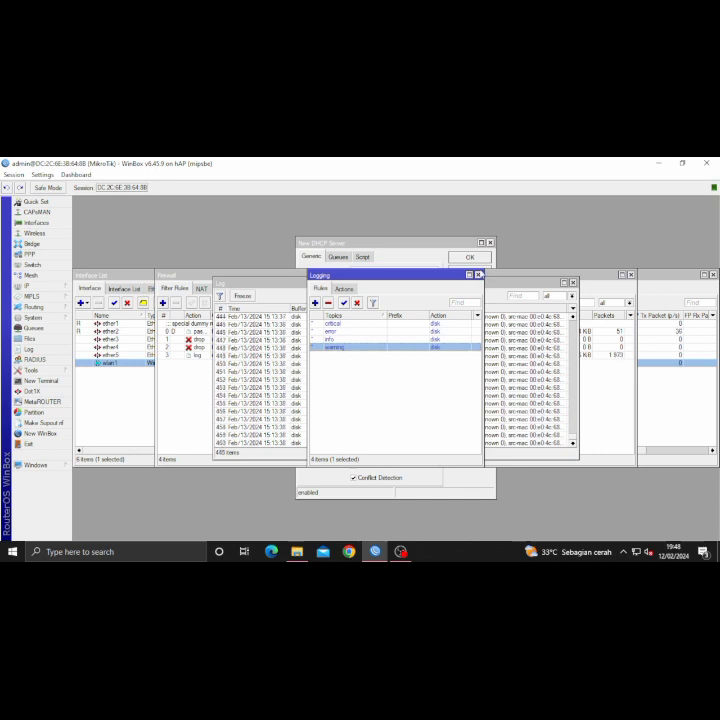
left_click(478, 275)
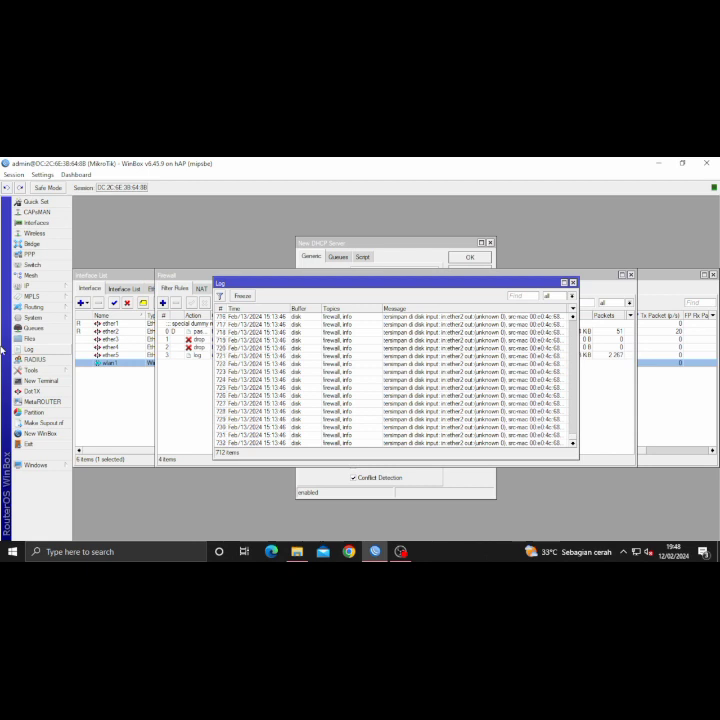
left_click(163, 391)
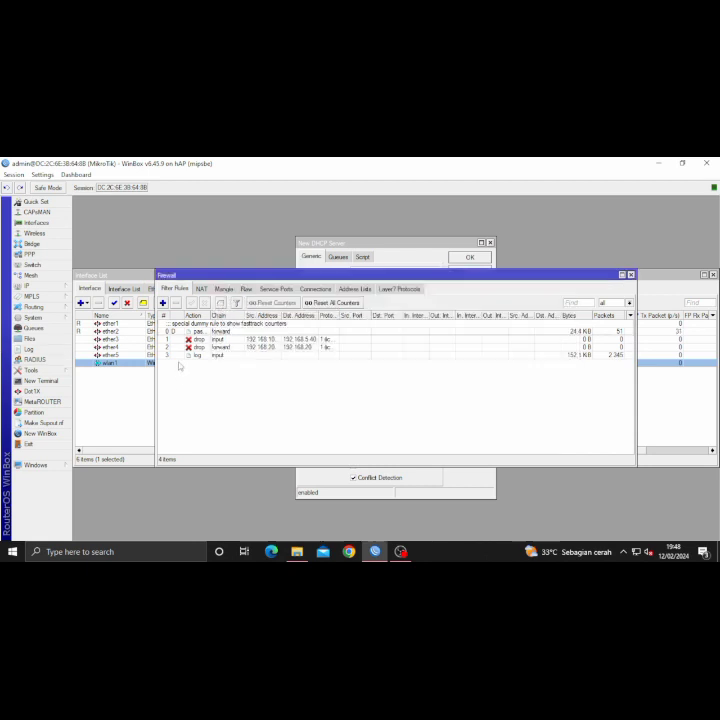
- Create a new NAT rule on the srcnat chain with Out. Interface ether1
left_click(201, 288)
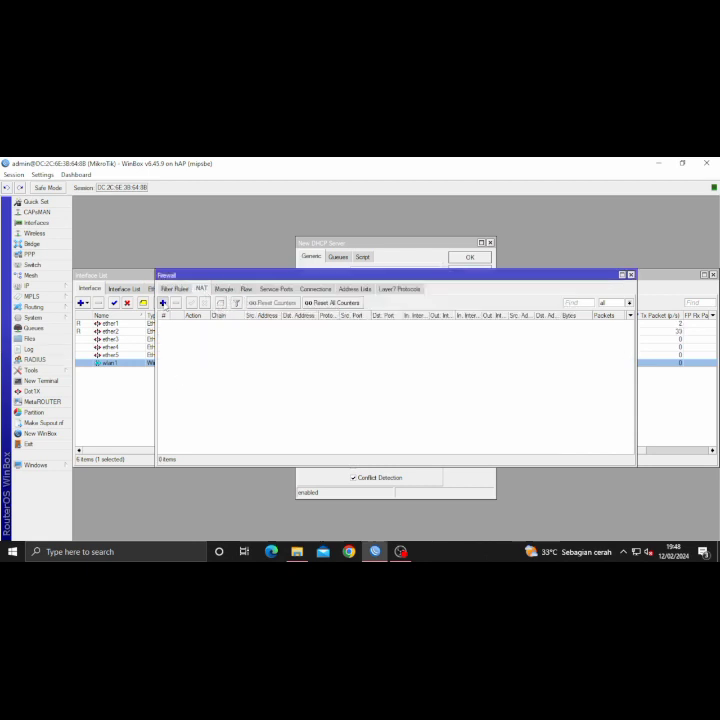
left_click(163, 302)
left_click(346, 261)
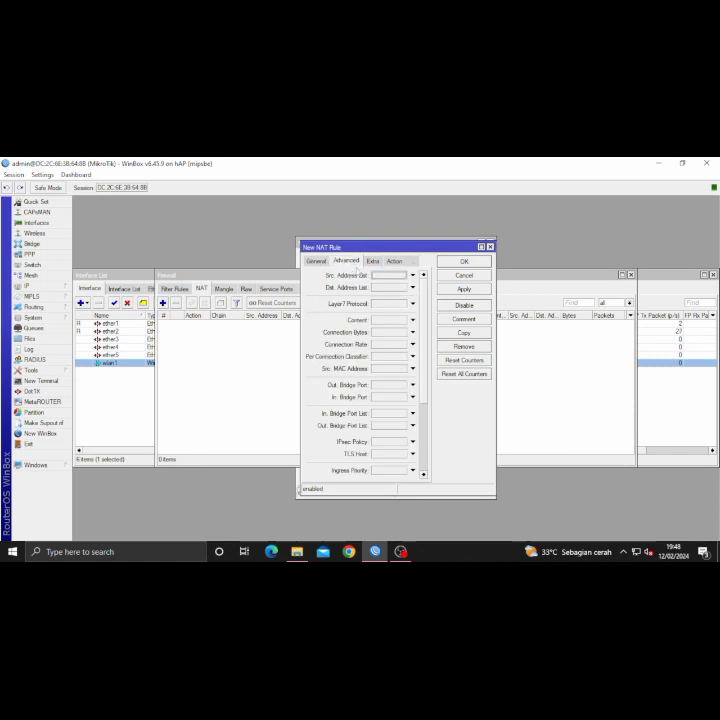
left_click(310, 262)
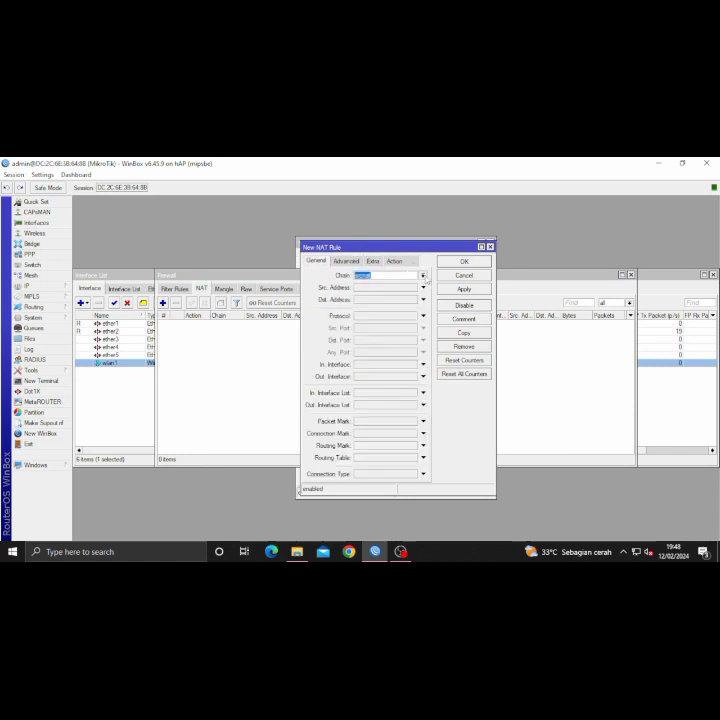
left_click(423, 276)
left_click(407, 291)
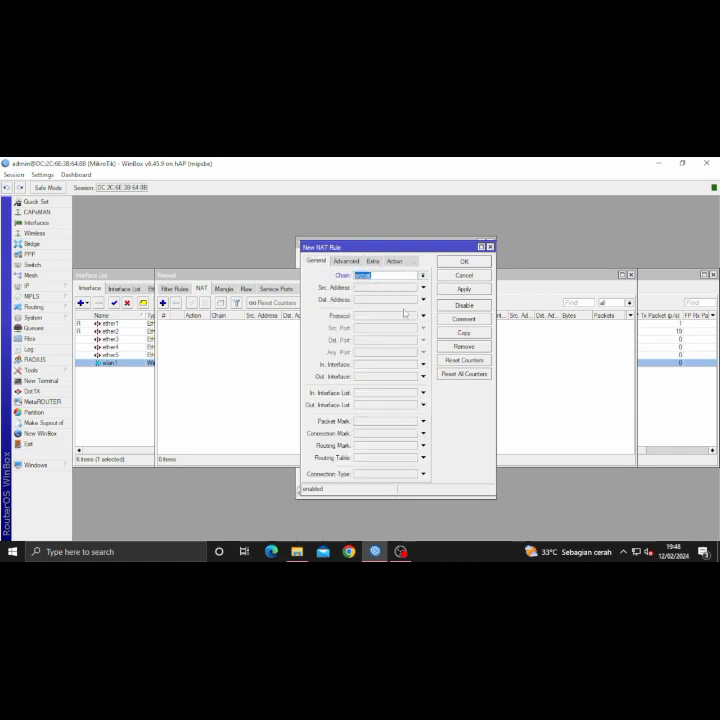
left_click(392, 377)
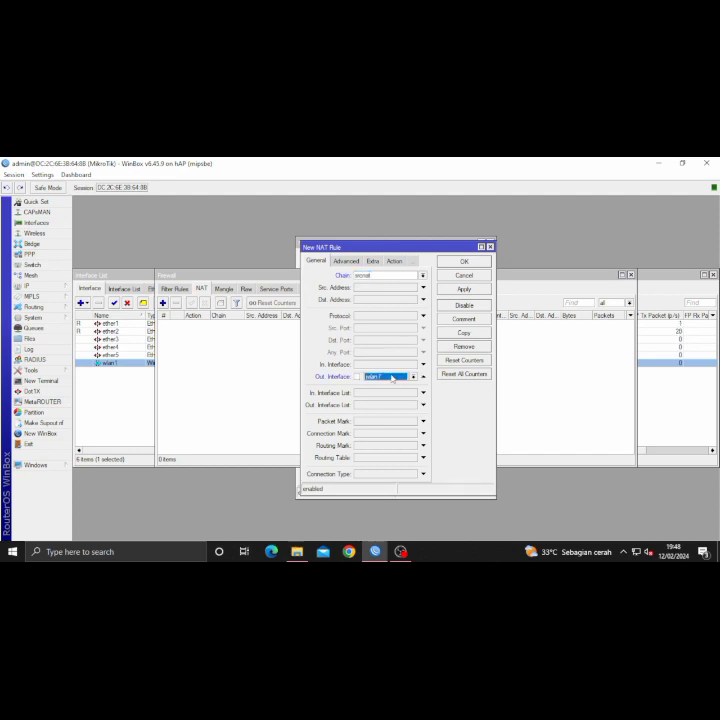
left_click(421, 377)
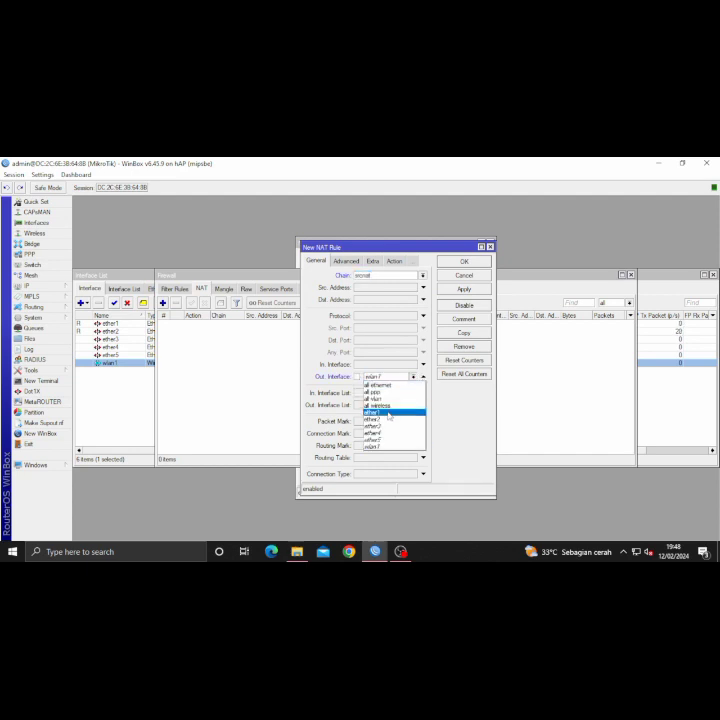
left_click(392, 411)
- Set the NAT rule's action to masquerade and save it
left_click(372, 261)
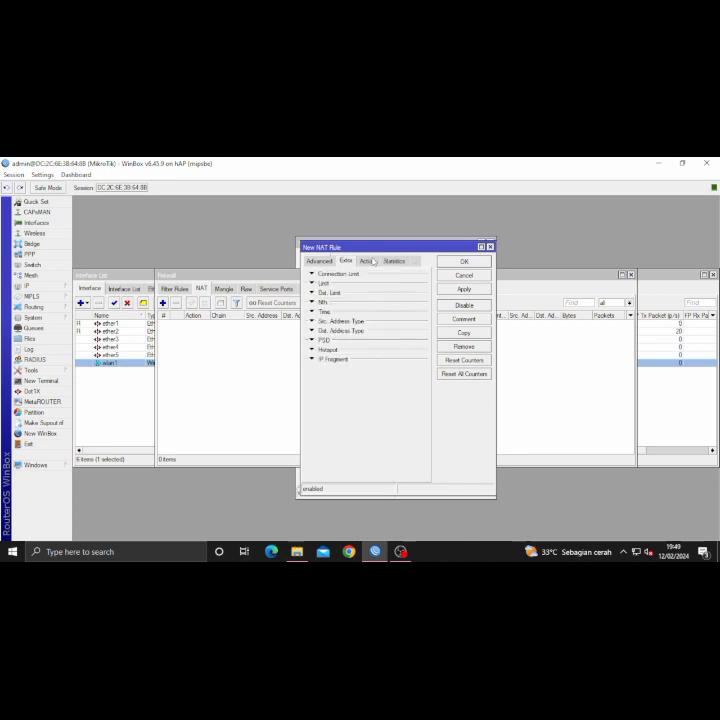
left_click(367, 261)
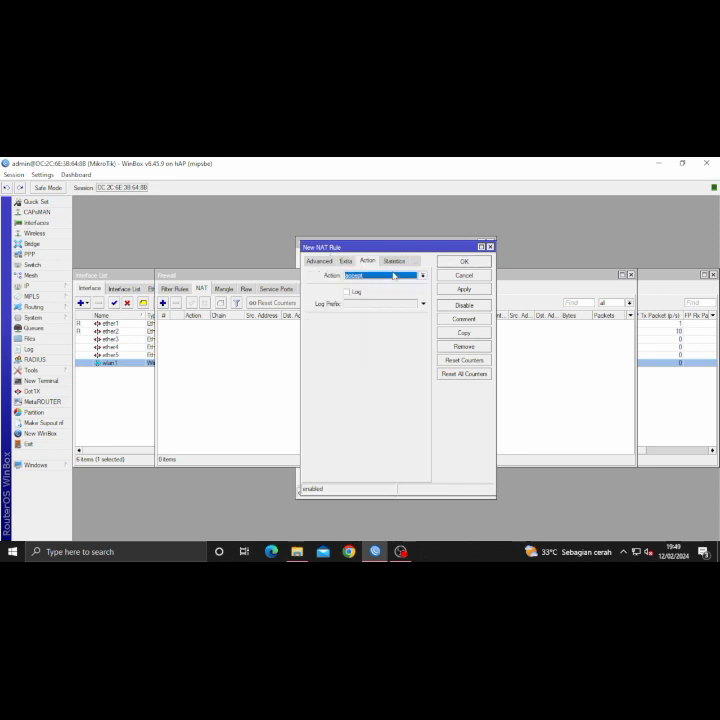
left_click(396, 276)
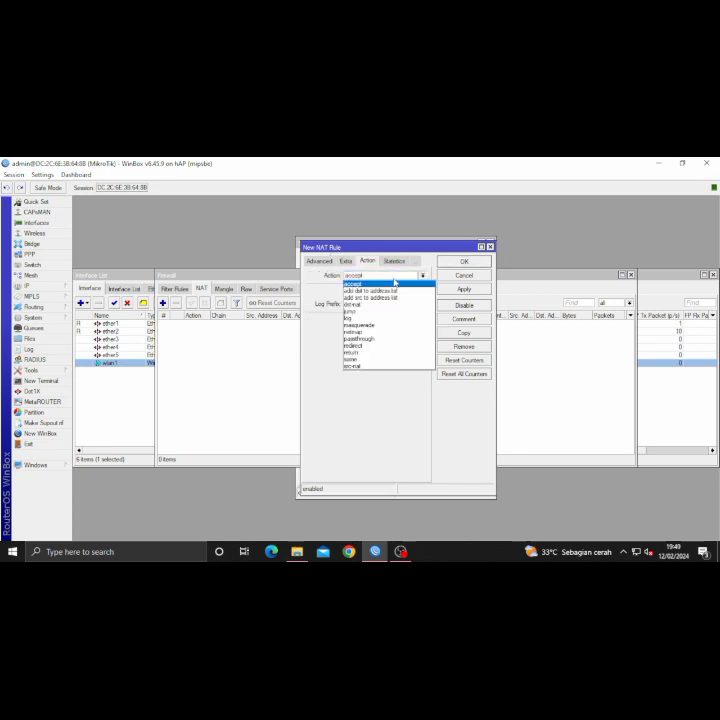
left_click(370, 325)
left_click(464, 289)
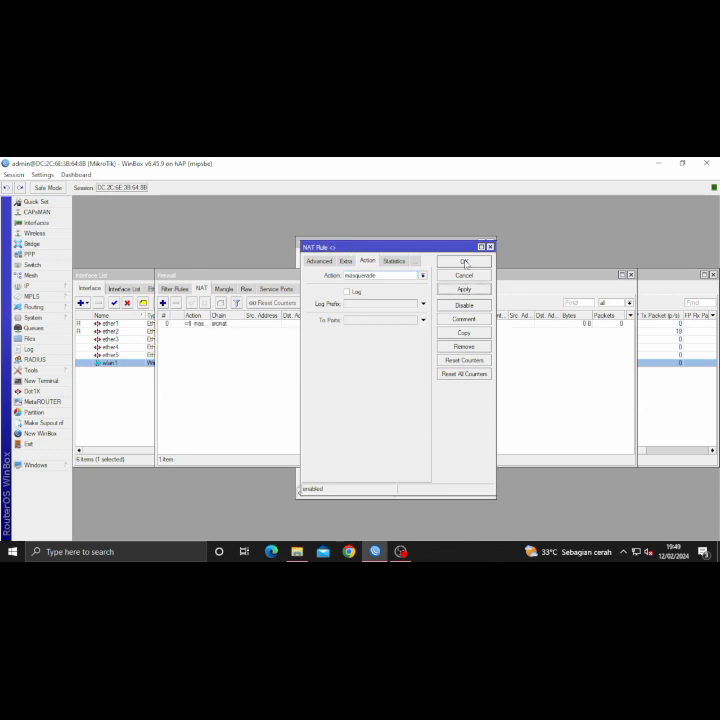
left_click(464, 262)
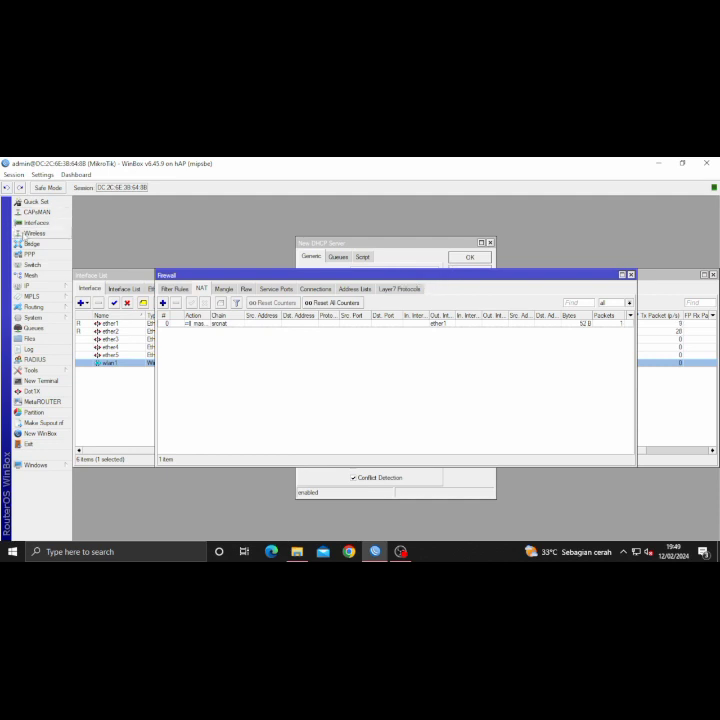
- Make the client's DHCP lease at 192.168.100.100 static
left_click(27, 285)
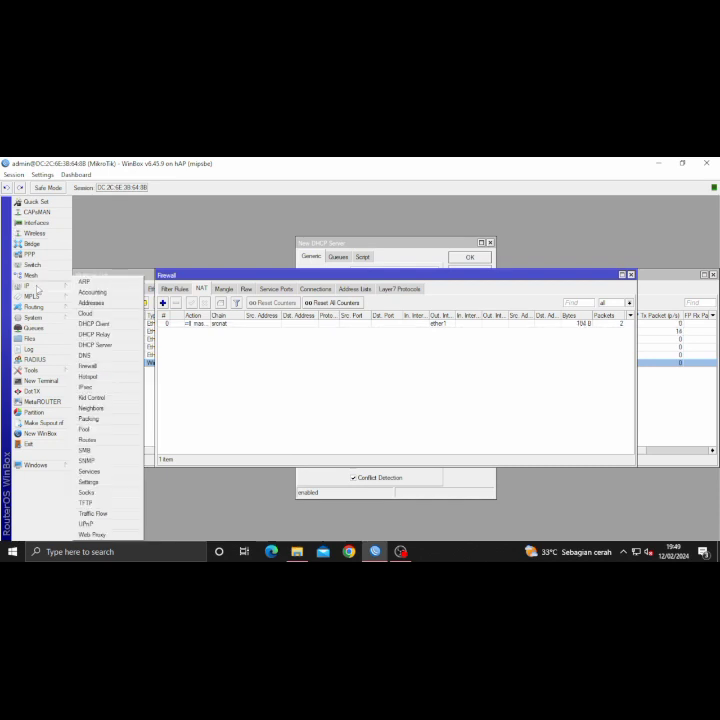
left_click(112, 344)
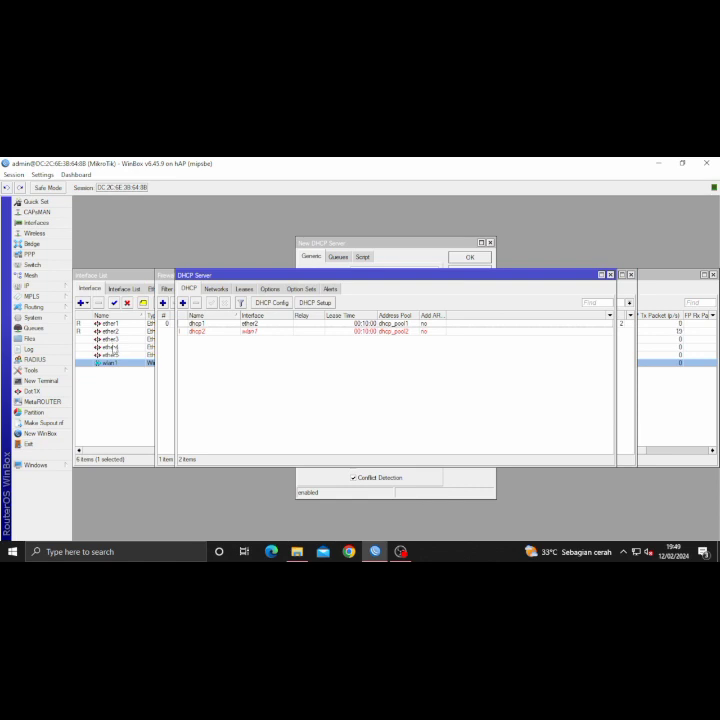
left_click(245, 289)
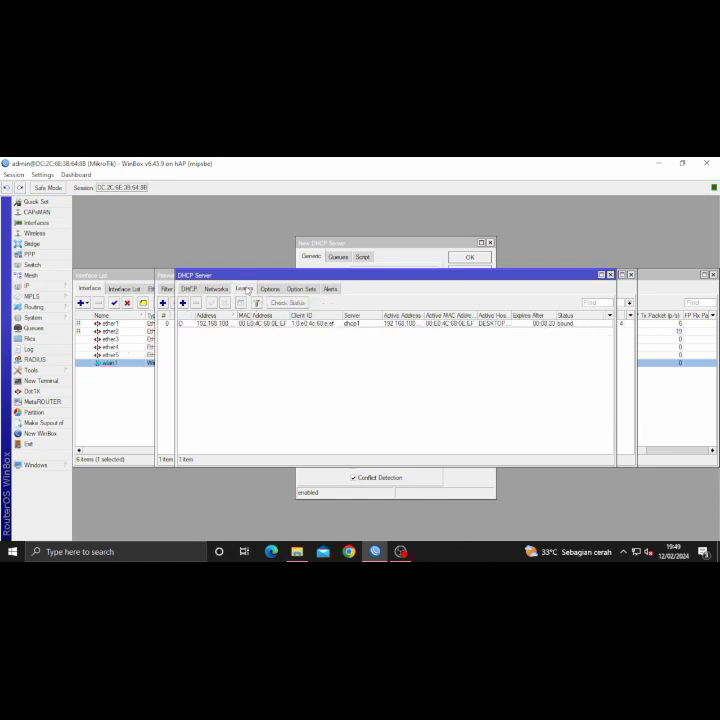
double_click(226, 325)
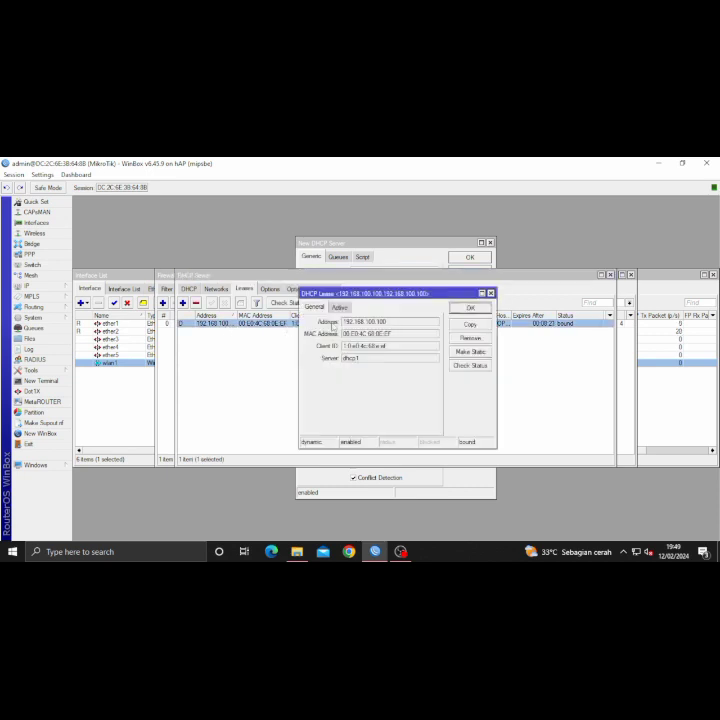
left_click(474, 355)
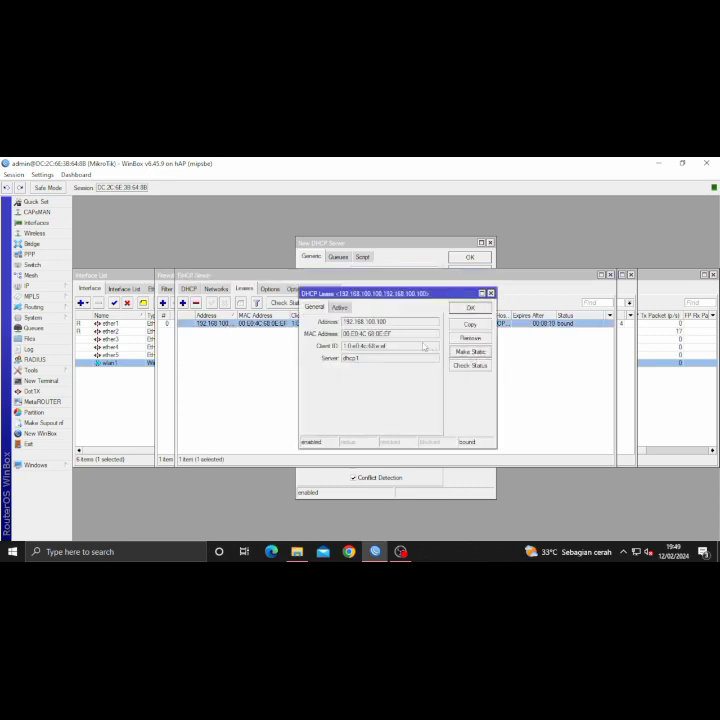
left_click(470, 308)
- Change the static lease address to 192.168.100.22 and check the PC's network status
double_click(220, 325)
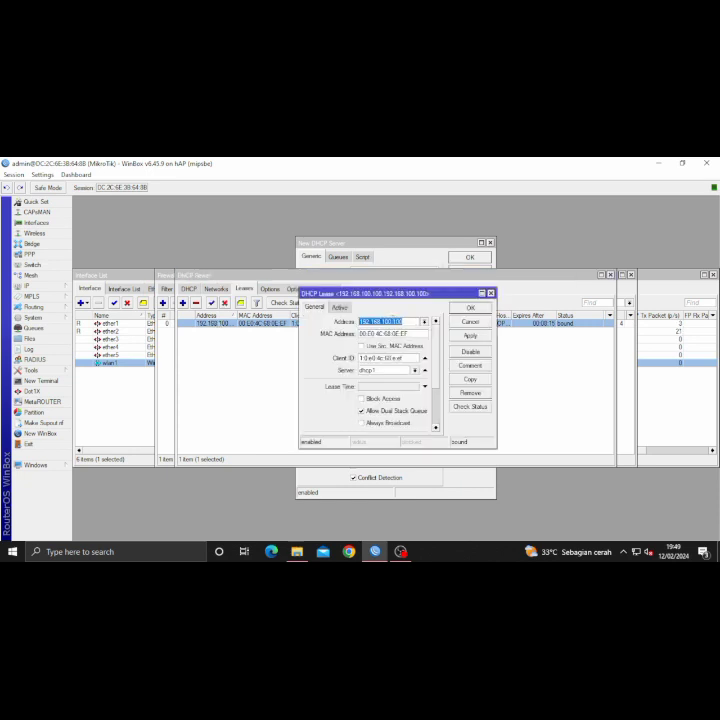
left_click(405, 321)
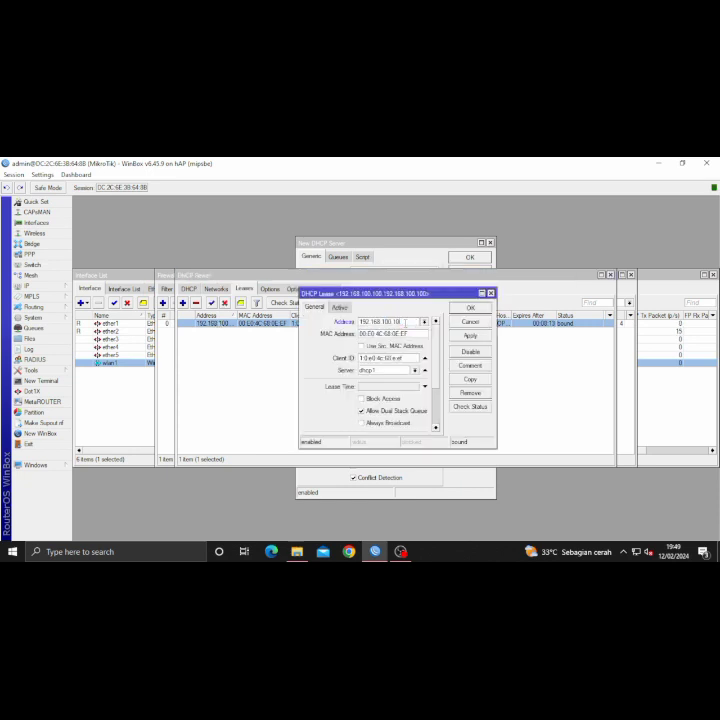
type("22")
left_click(470, 308)
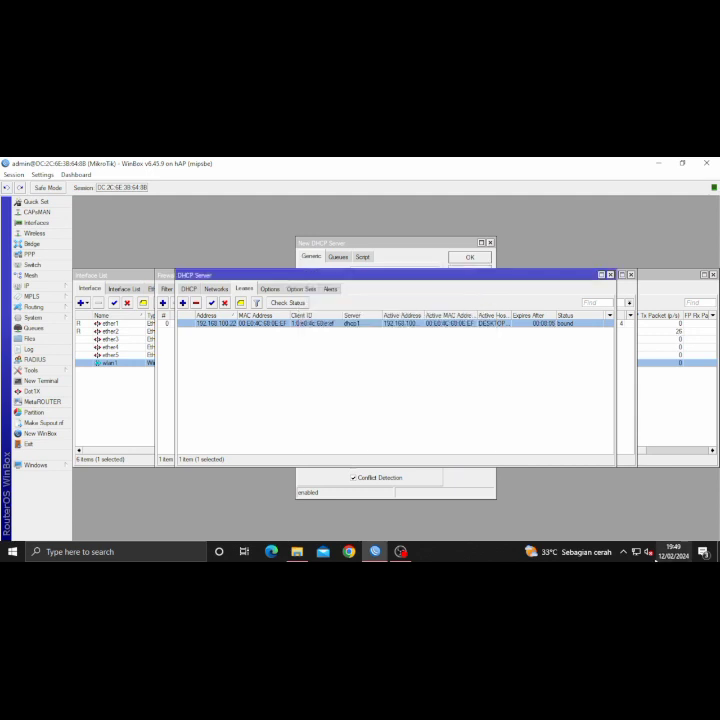
left_click(636, 551)
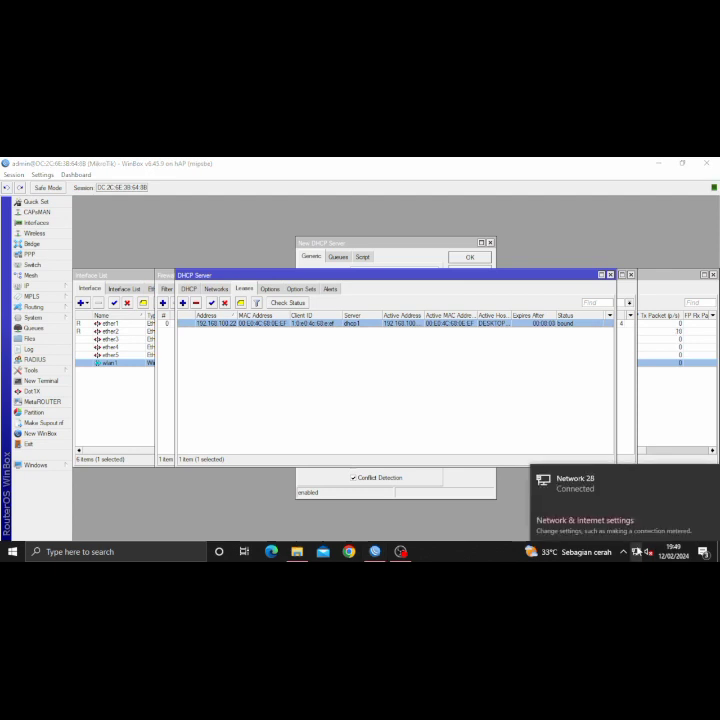
- Disable and re-enable the Ethernet 2 adapter to renew its address
left_click(588, 524)
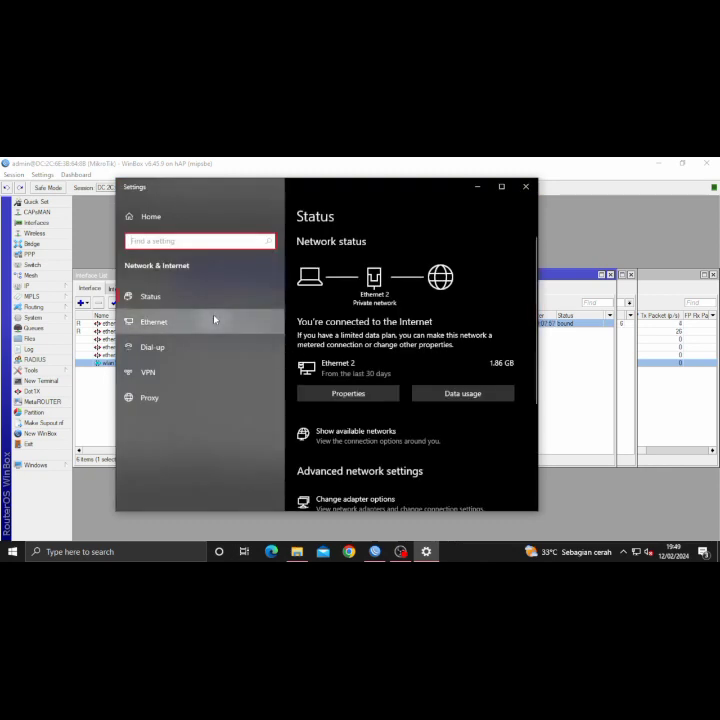
left_click(214, 320)
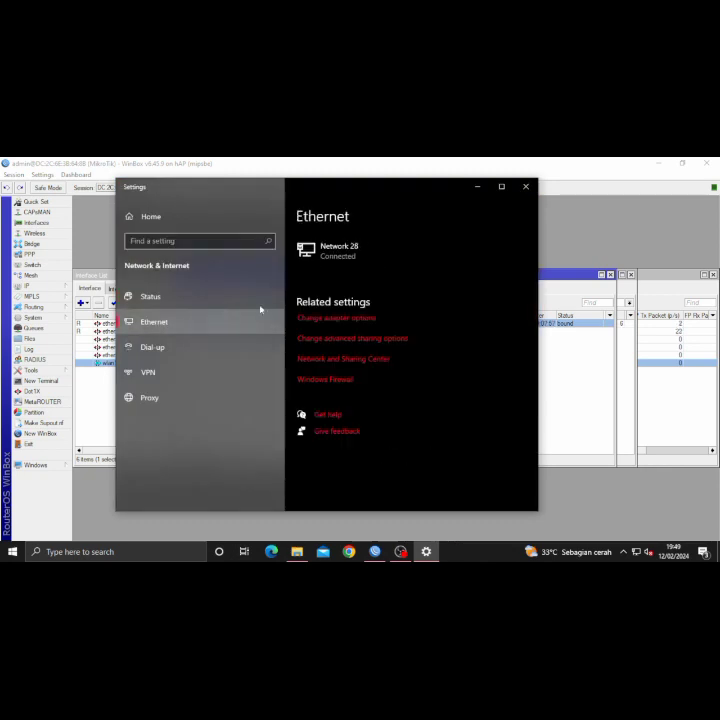
left_click(312, 325)
left_click(366, 283)
right_click(366, 287)
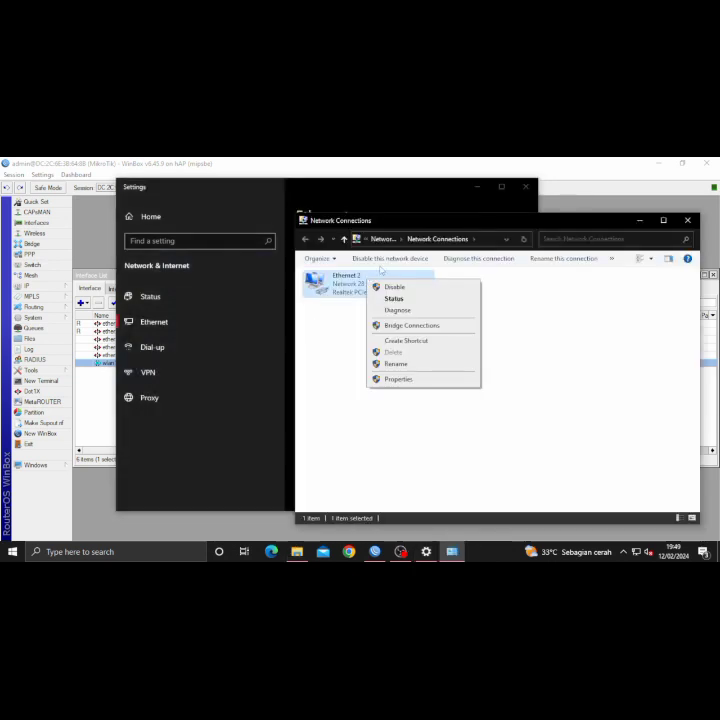
left_click(384, 291)
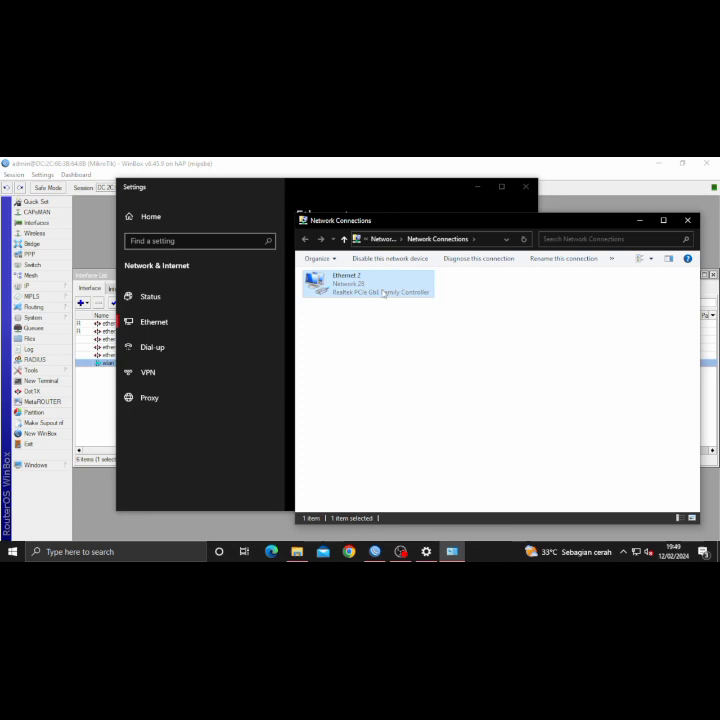
right_click(384, 292)
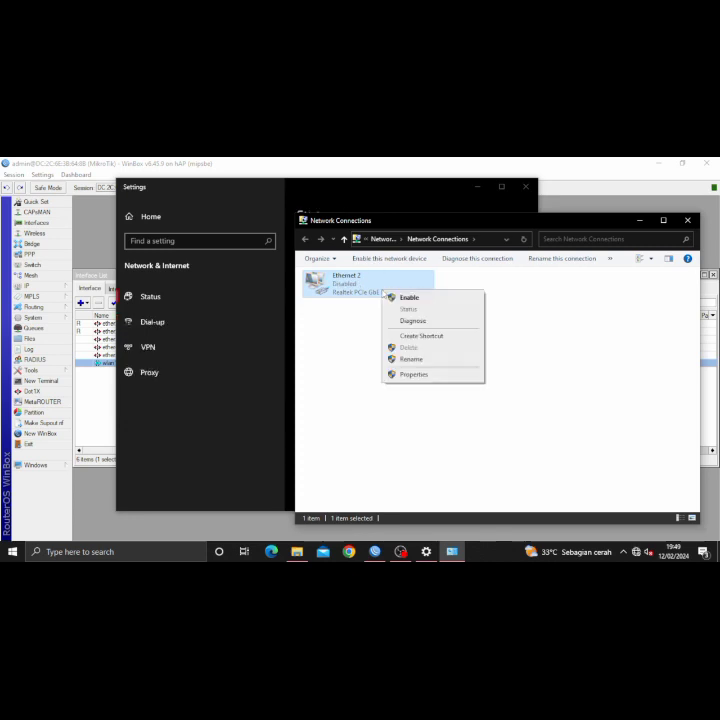
left_click(408, 298)
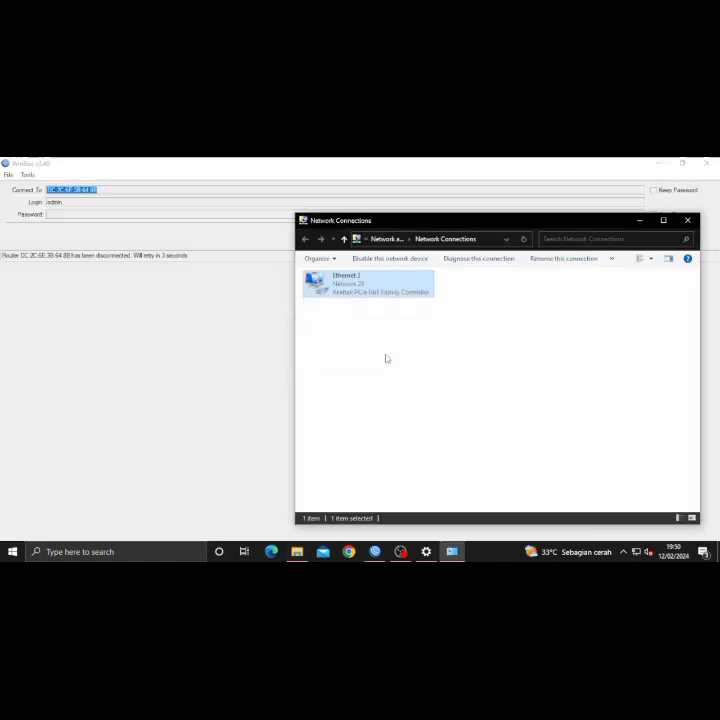
- Confirm in Ethernet 2's status details that it has 192.168.100.22, then close both dialogs
right_click(393, 295)
left_click(419, 310)
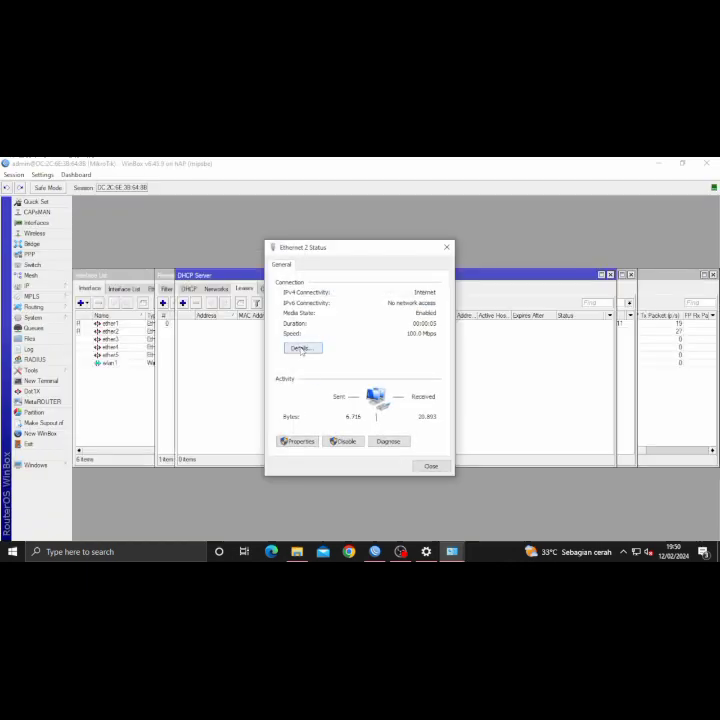
left_click(301, 347)
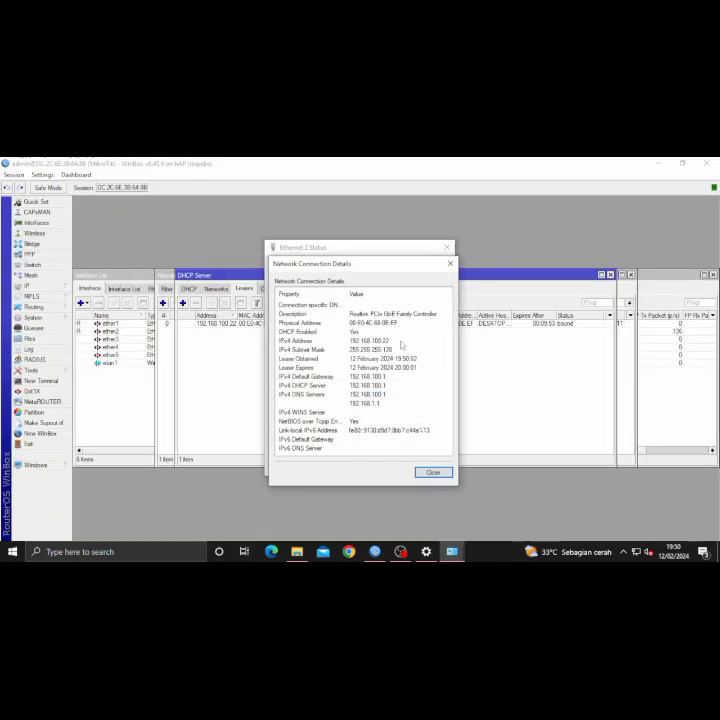
left_click(433, 472)
left_click(433, 467)
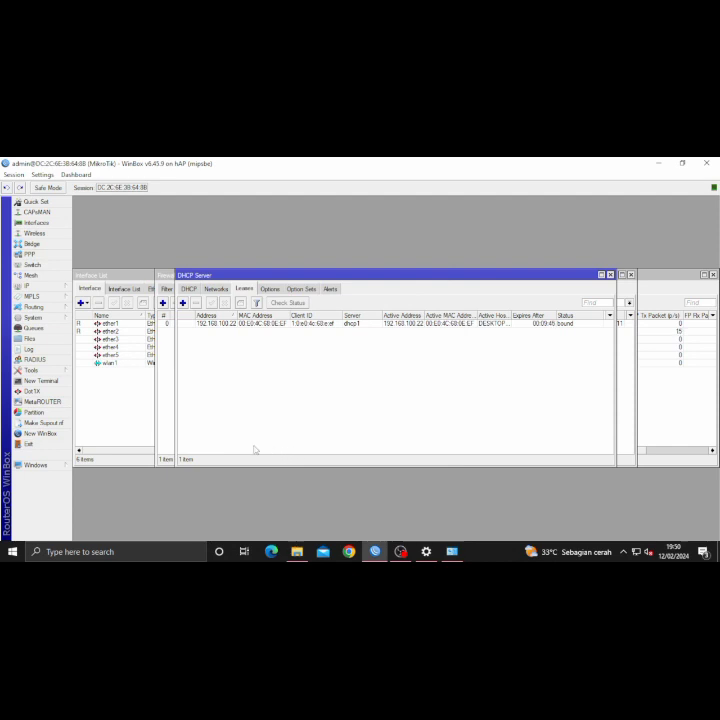
left_click(45, 235)
double_click(120, 336)
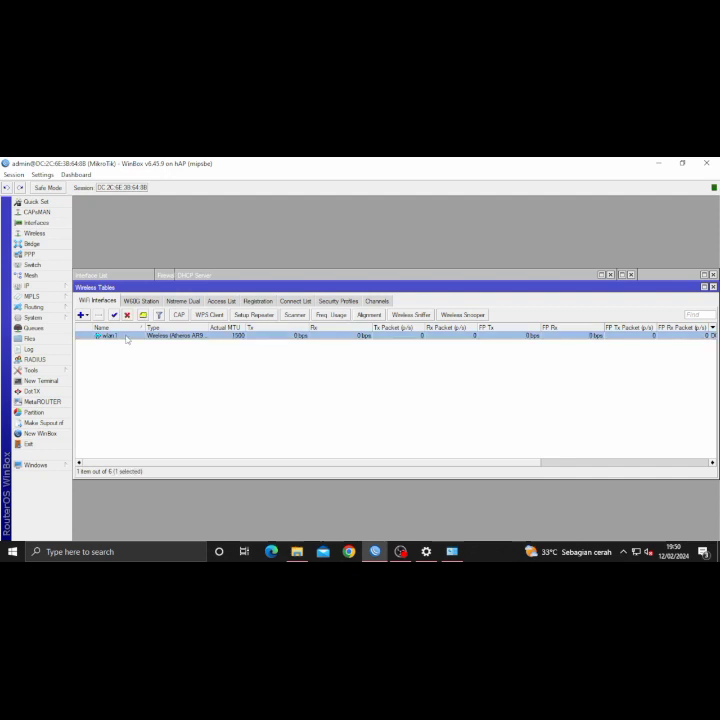
left_click(385, 234)
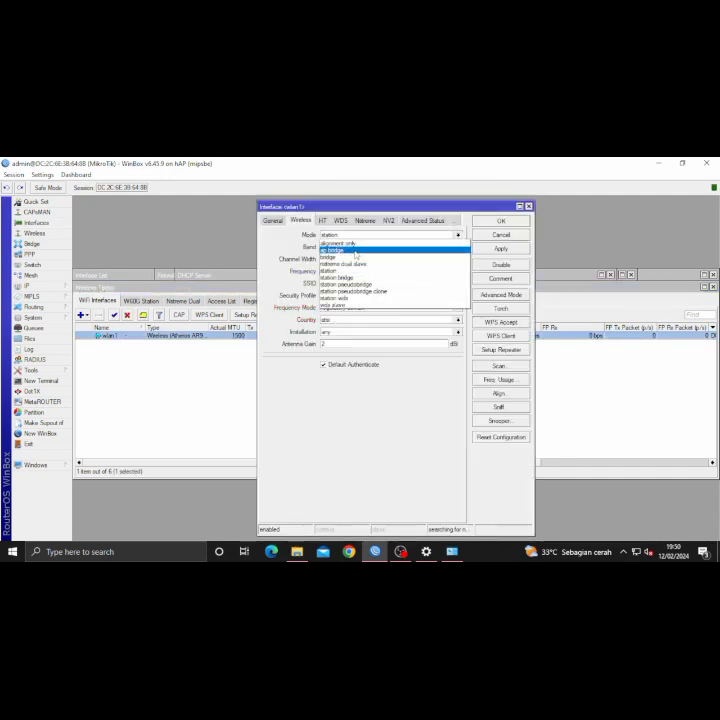
left_click(355, 250)
left_click(356, 250)
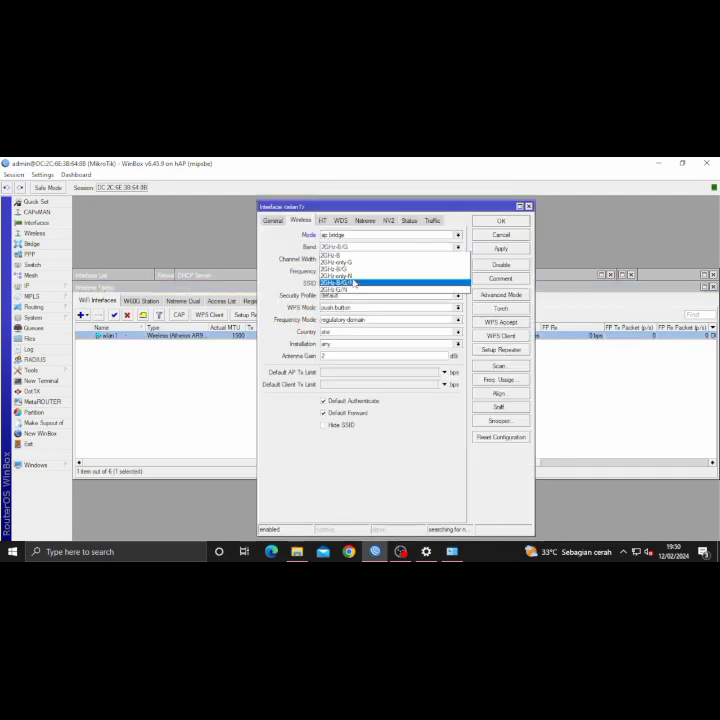
left_click(354, 282)
left_click_drag(355, 282, 313, 292)
key("BackSpace")
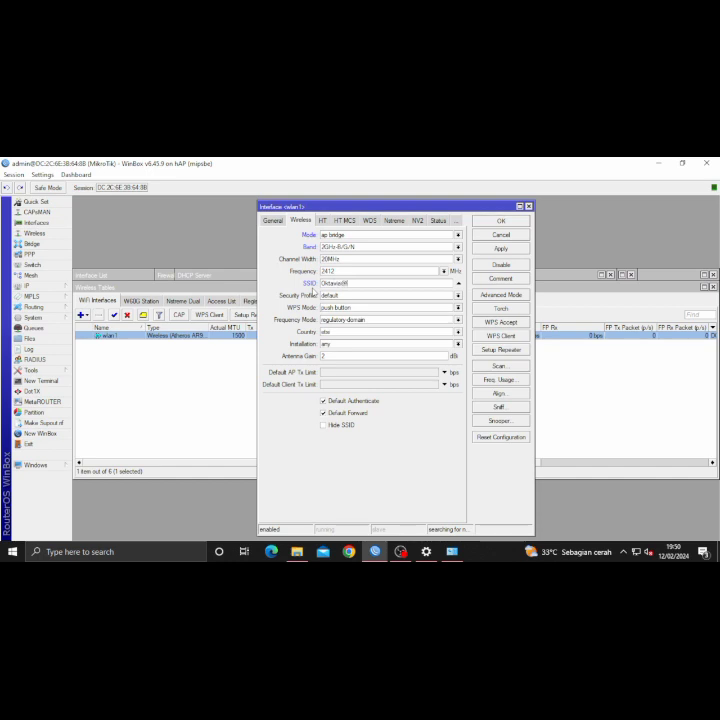
type("Oktavian@ProxyUKK")
left_click(501, 221)
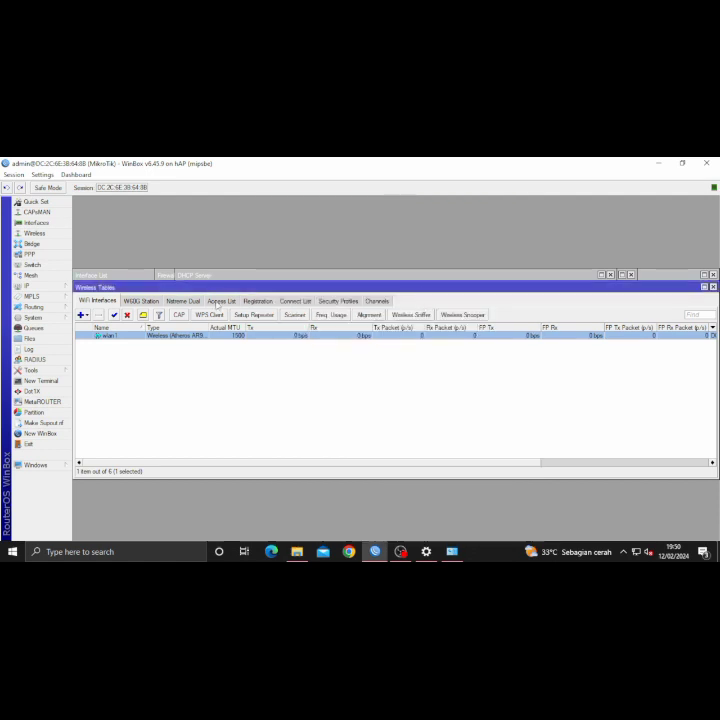
- Open the Hotspot servers list and launch the guided Hotspot Setup
left_click(28, 286)
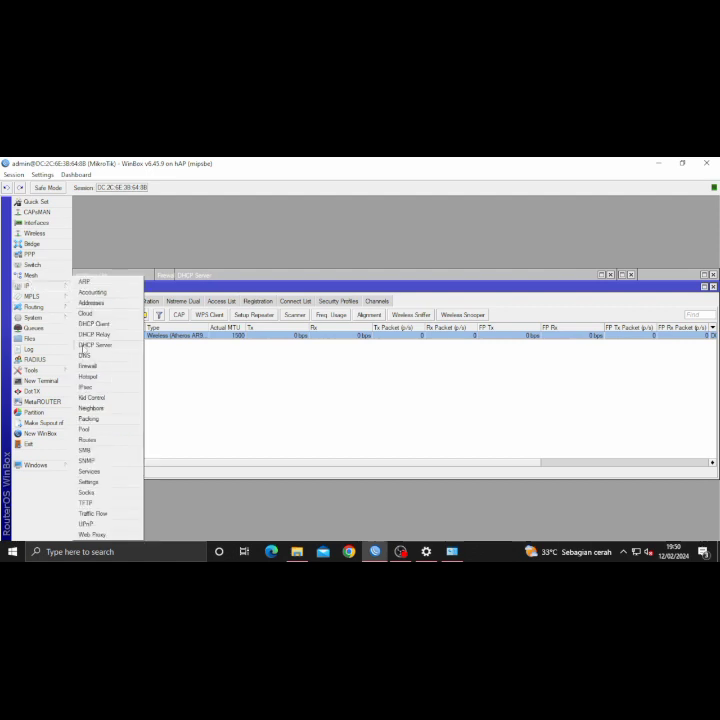
left_click(89, 376)
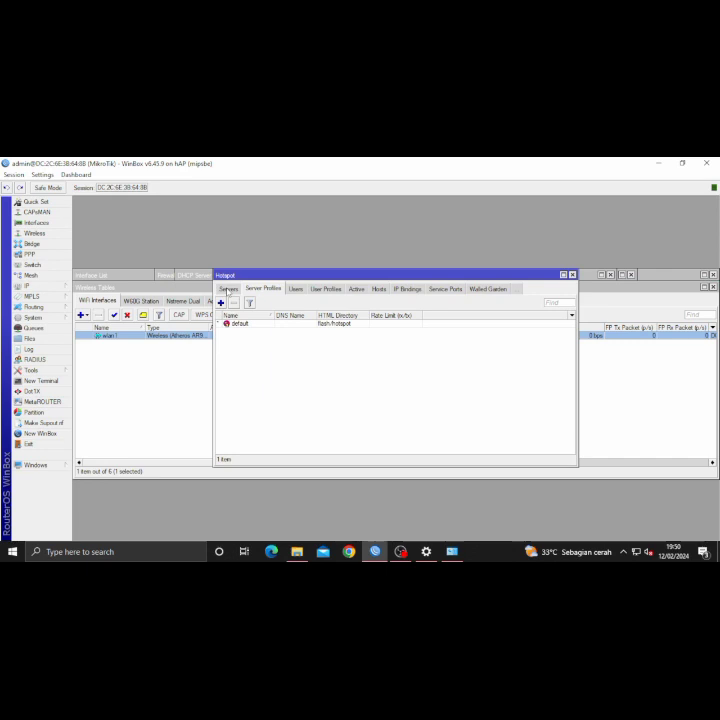
left_click(228, 289)
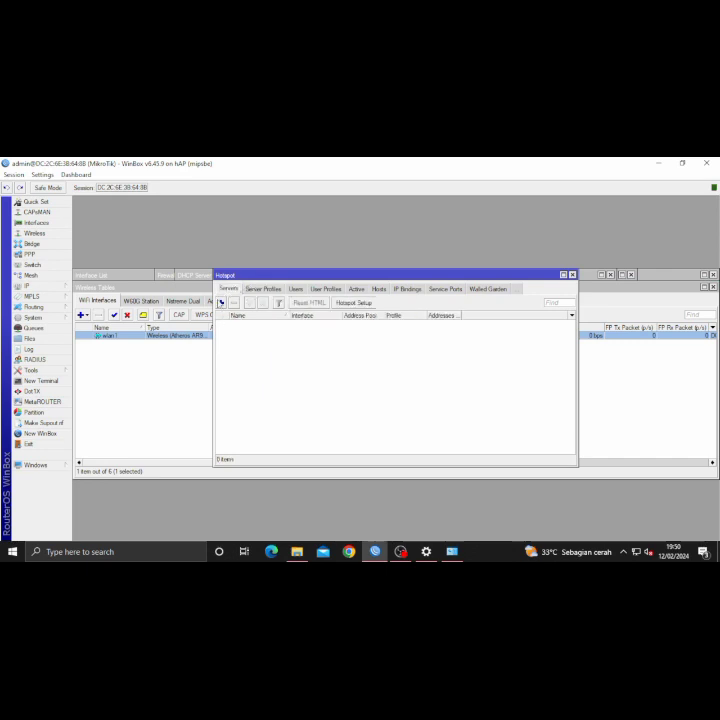
left_click(221, 302)
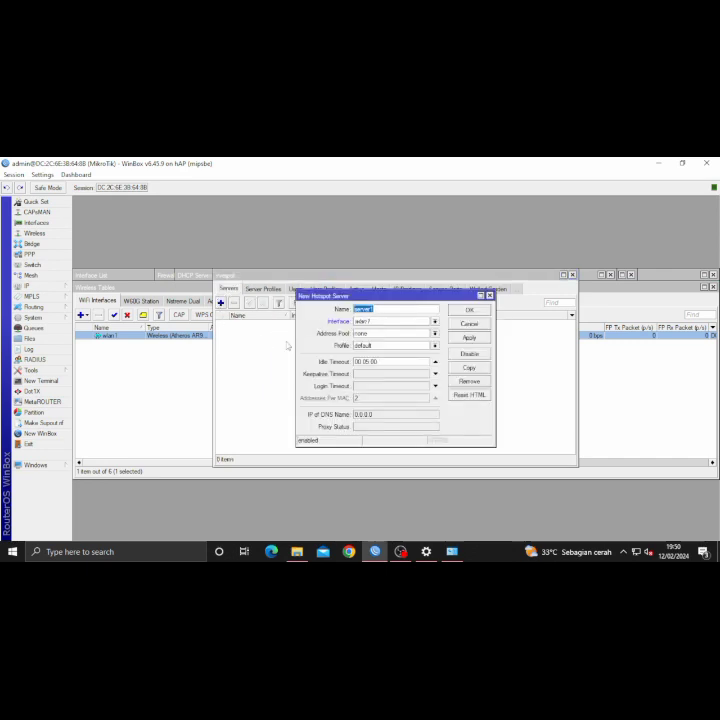
left_click(489, 296)
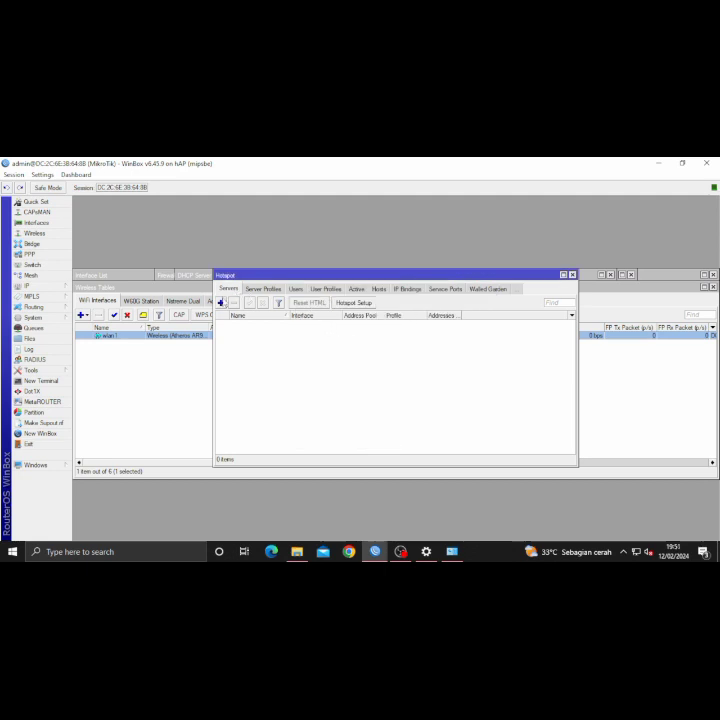
left_click(353, 302)
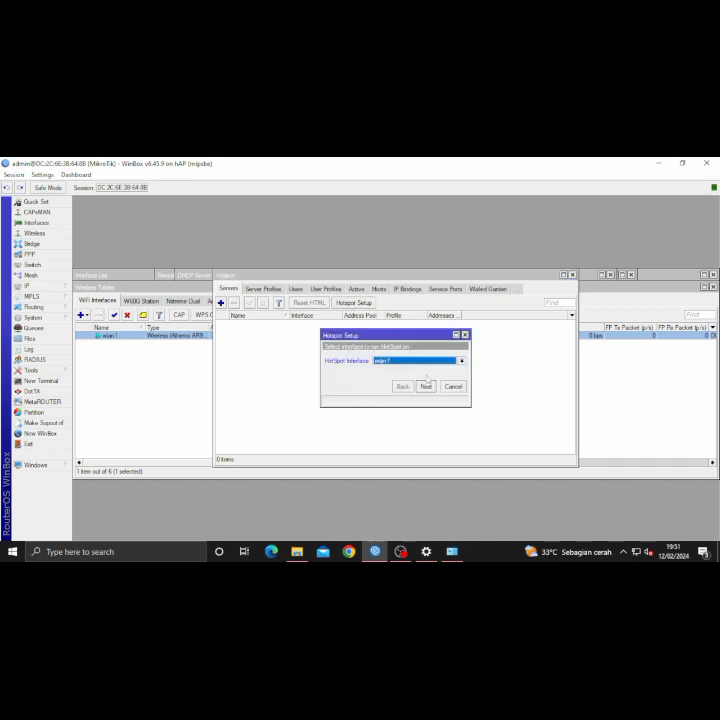
- Run Hotspot Setup on wlan1 accepting defaults, entering a DNS name and local user, and finish
left_click(426, 386)
left_click(427, 386)
left_click(428, 387)
left_click(428, 387)
left_click(428, 387)
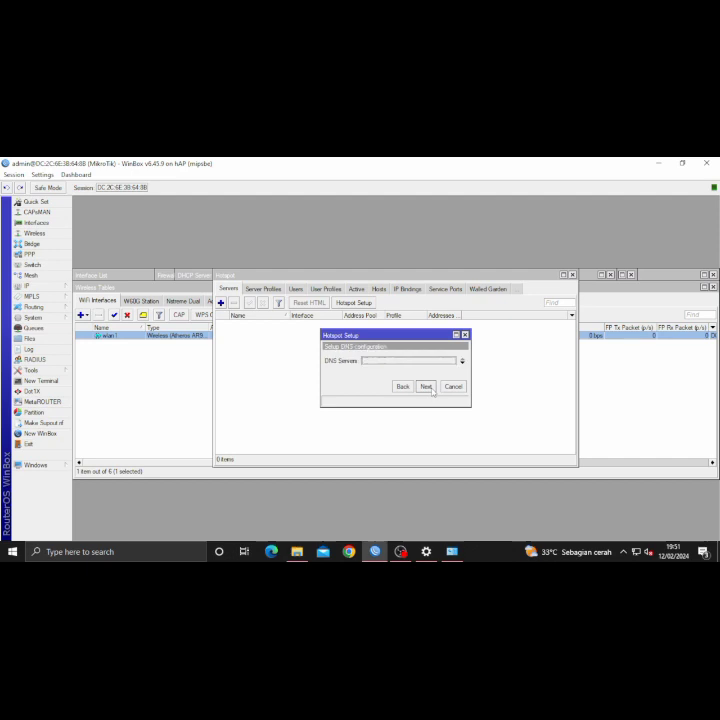
left_click(428, 387)
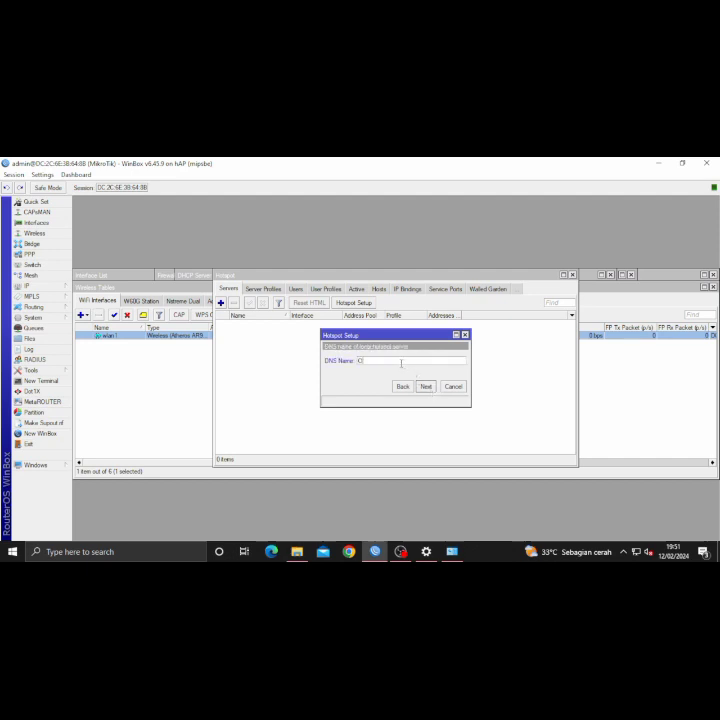
type("shdawa.com")
left_click(426, 386)
left_click(426, 374)
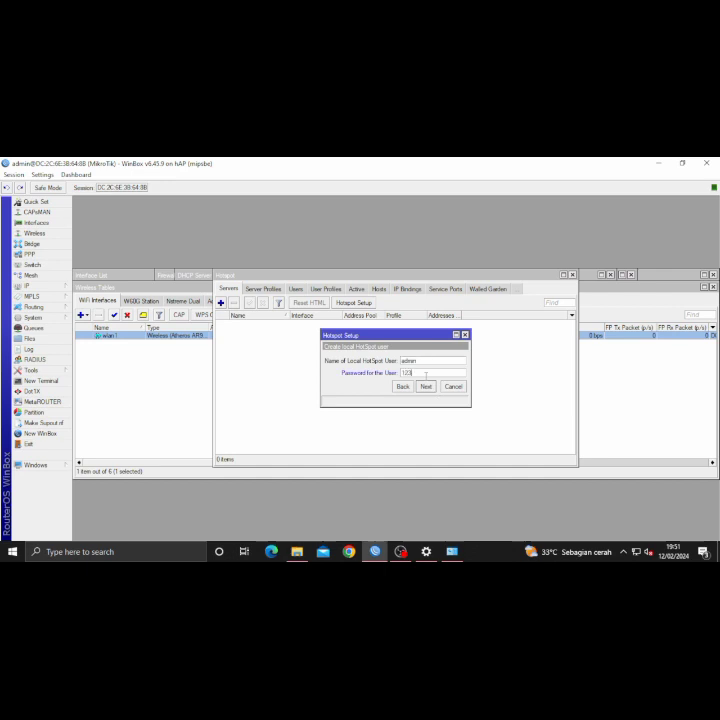
left_click(425, 386)
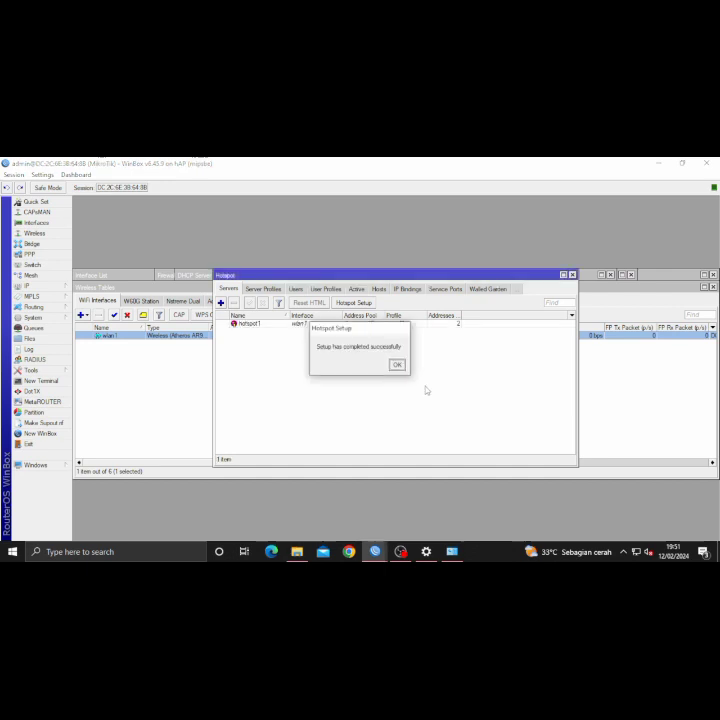
left_click(395, 365)
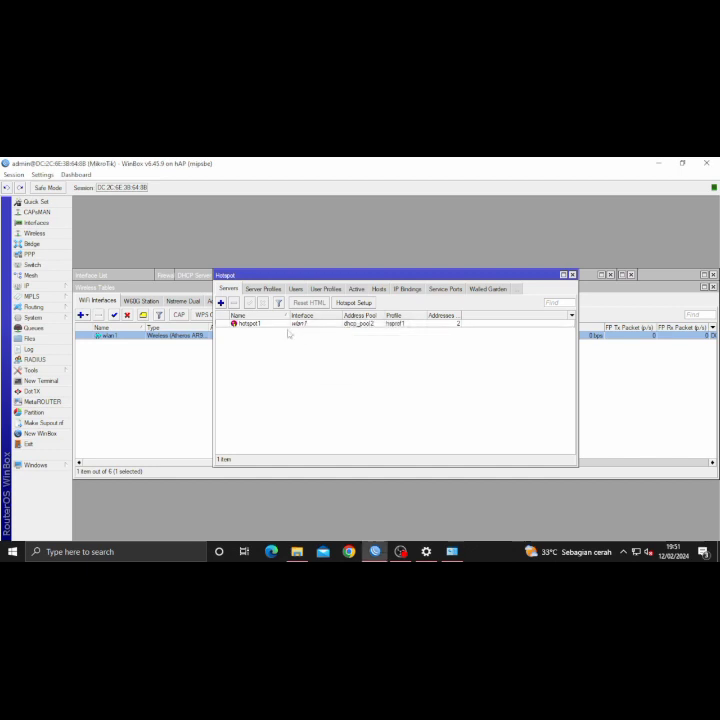
- Enable Use RADIUS in the hsprof1 hotspot server profile
left_click(254, 289)
double_click(238, 331)
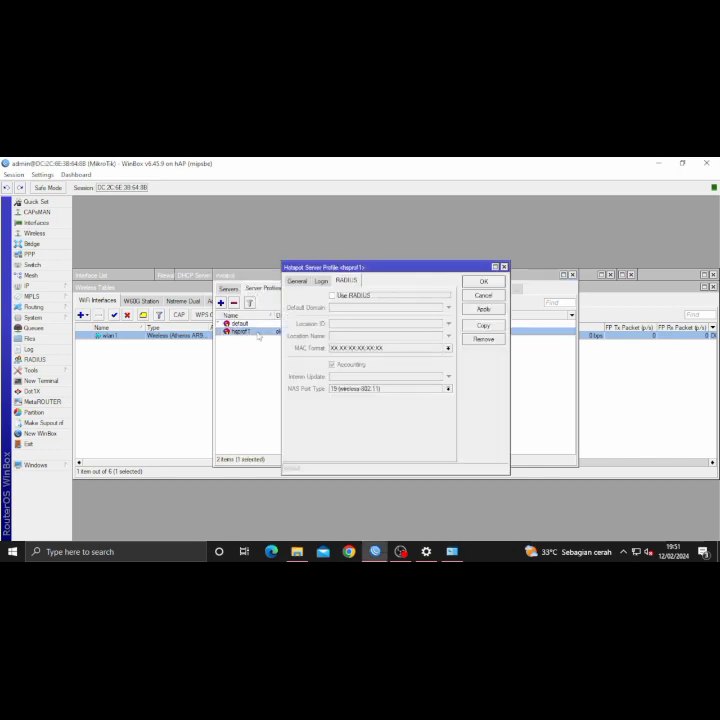
left_click(297, 281)
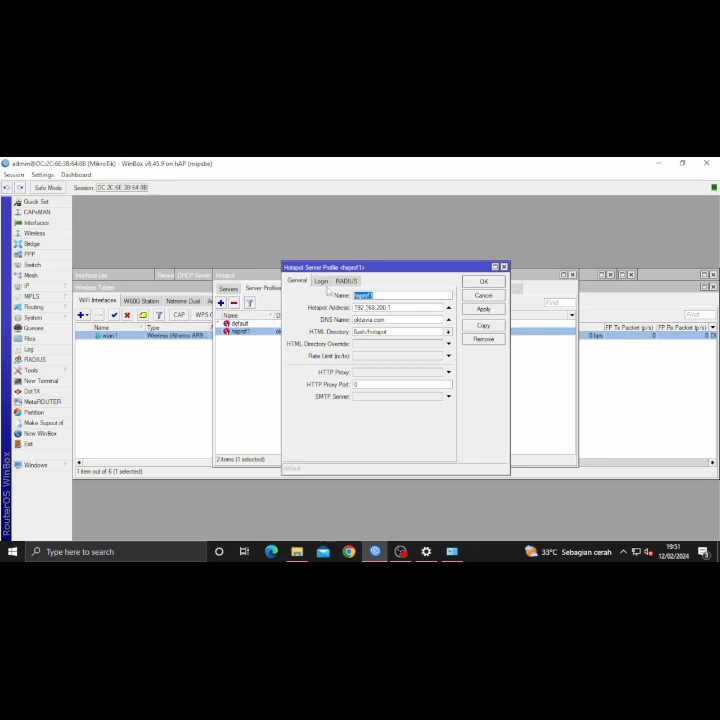
left_click(321, 282)
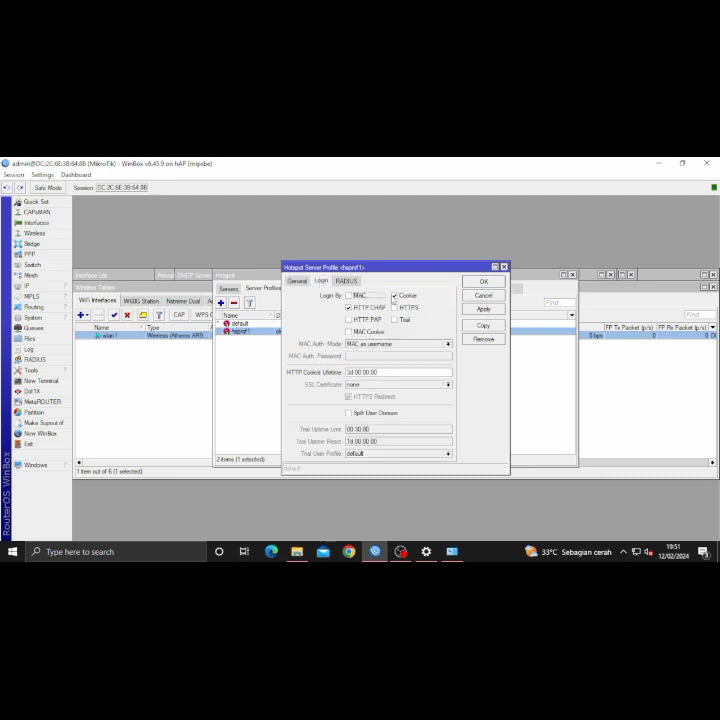
left_click(346, 281)
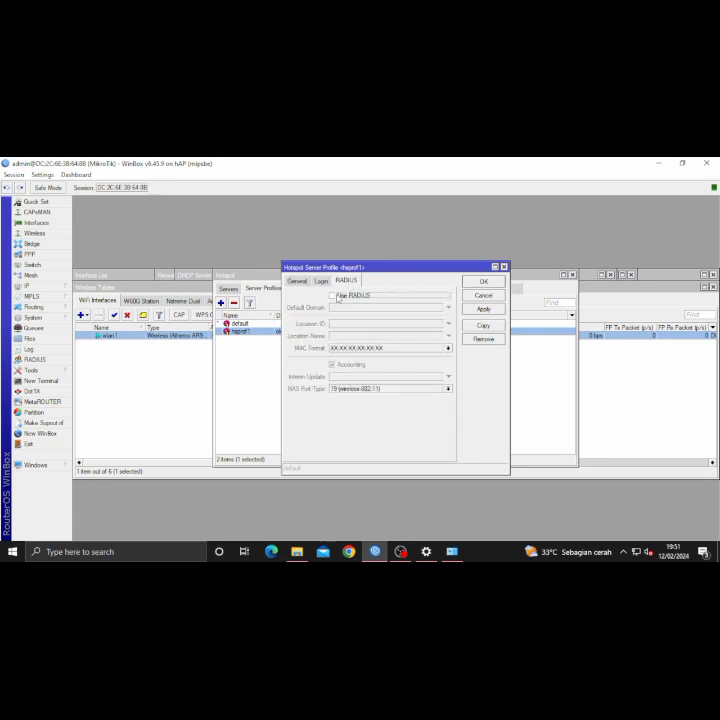
left_click(482, 282)
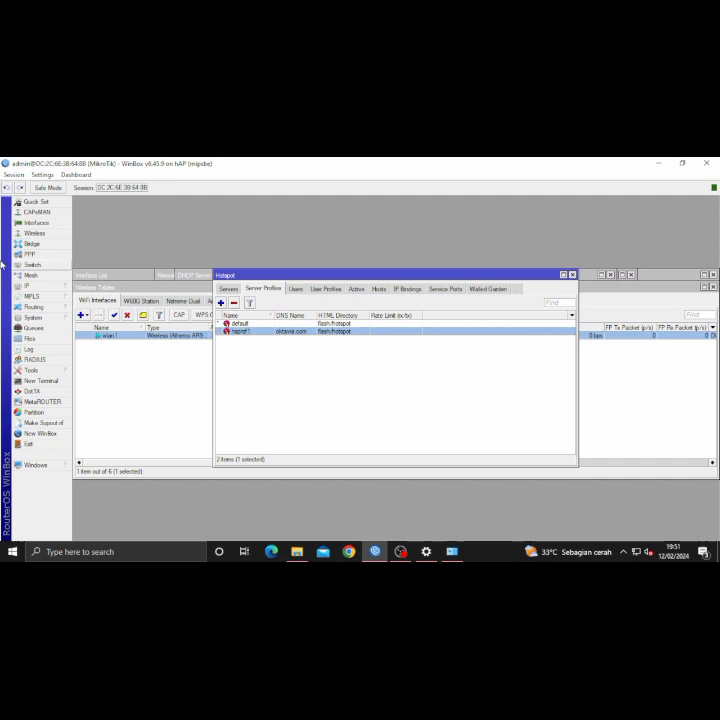
- Add a hotspot RADIUS server at 127.0.0.1 with a shared secret
left_click(47, 361)
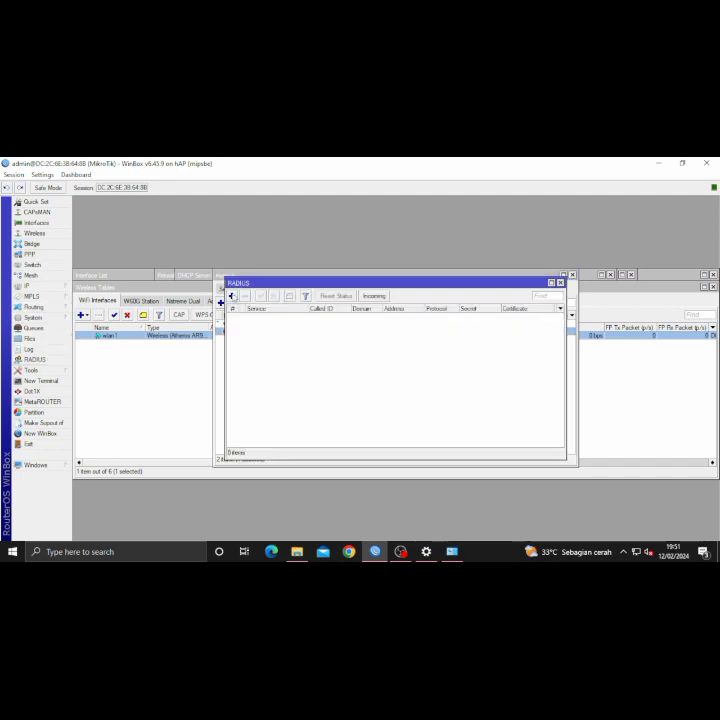
left_click(232, 296)
left_click(353, 289)
key("BackSpace")
key("BackSpace")
key("BackSpace")
key("BackSpace")
key("BackSpace")
type("127.0.0.1")
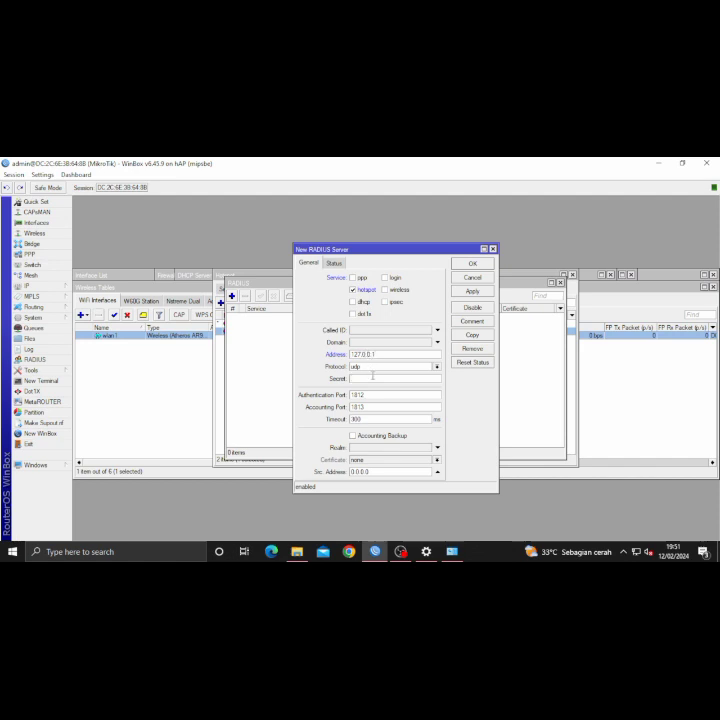
left_click(372, 377)
left_click(472, 291)
left_click(476, 265)
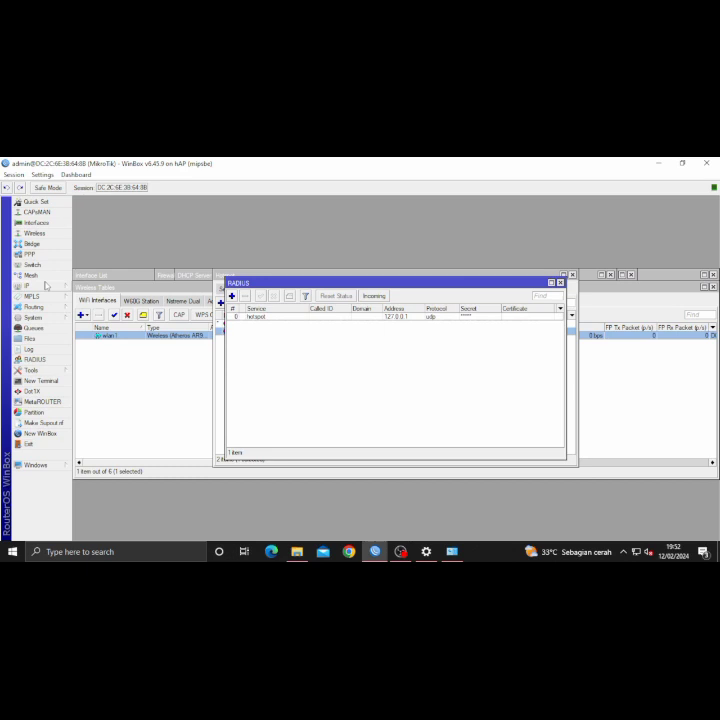
left_click(33, 317)
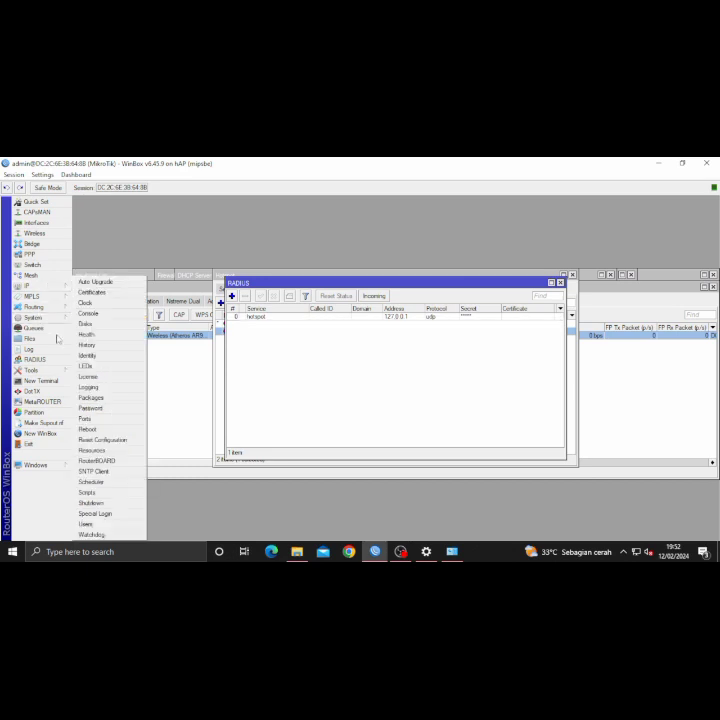
- Verify the user-manager package is installed in System > Packages
left_click(97, 398)
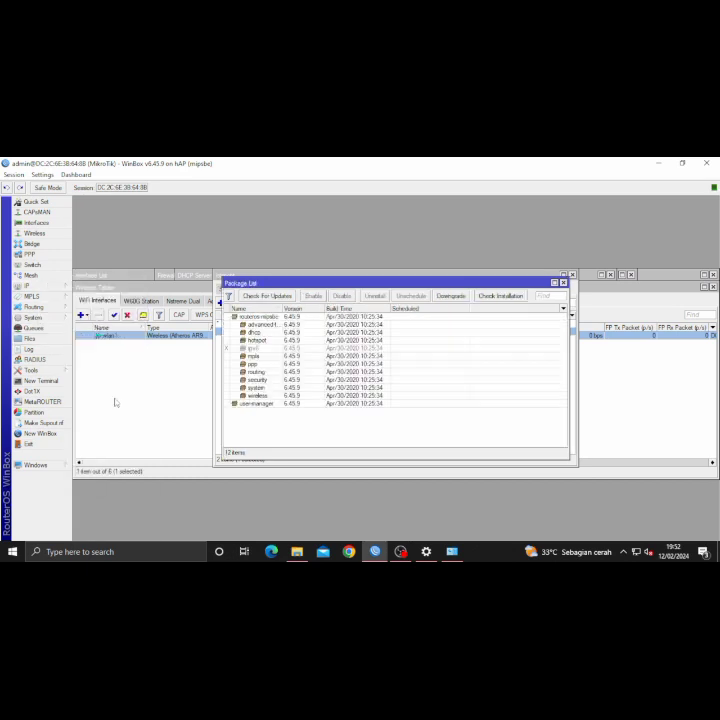
left_click(245, 404)
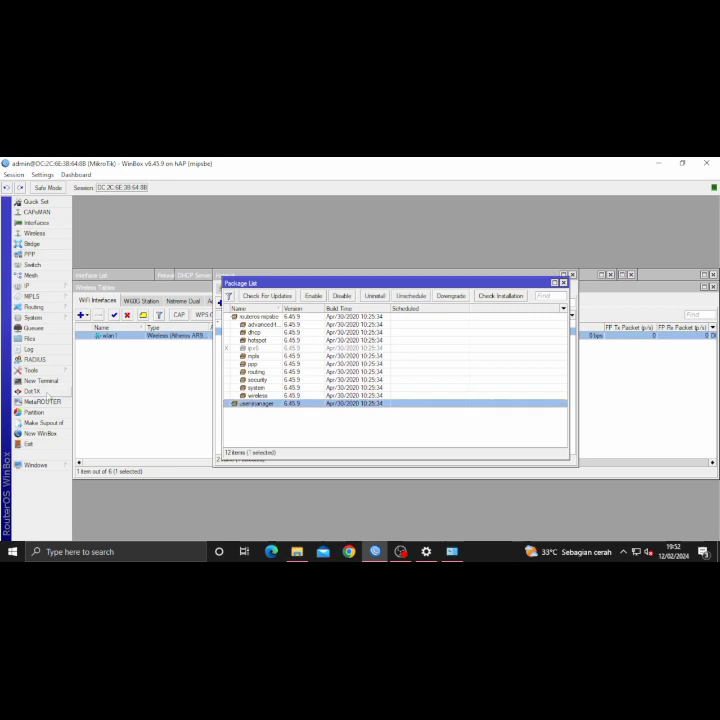
left_click(44, 381)
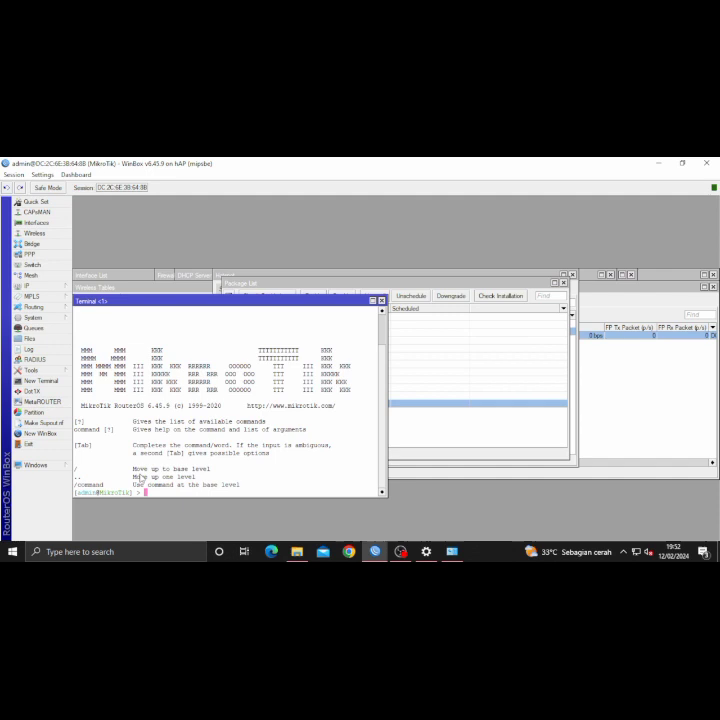
- Run /tool user-manager database clear in a new terminal and confirm with y
type("/tool user-manager f")
key("BackSpace")
type("database")
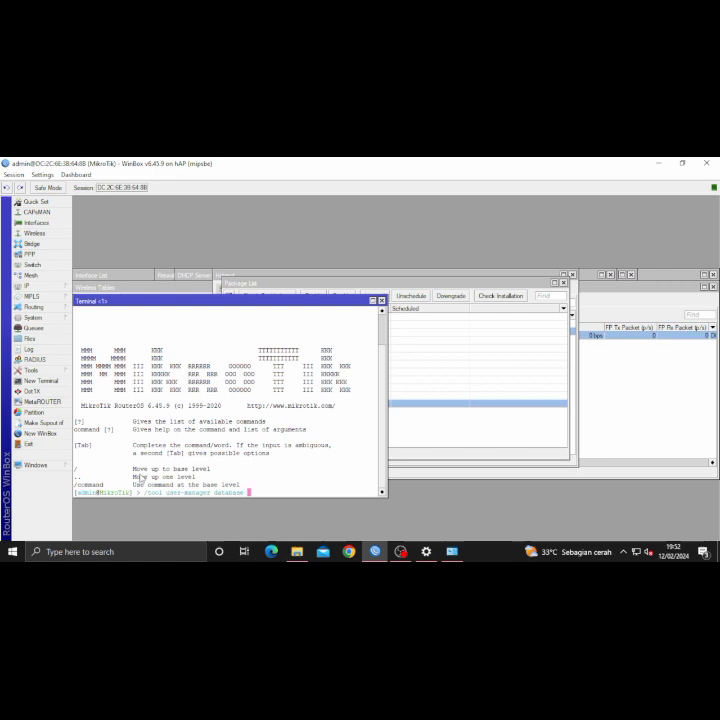
type(" clear")
key("Return")
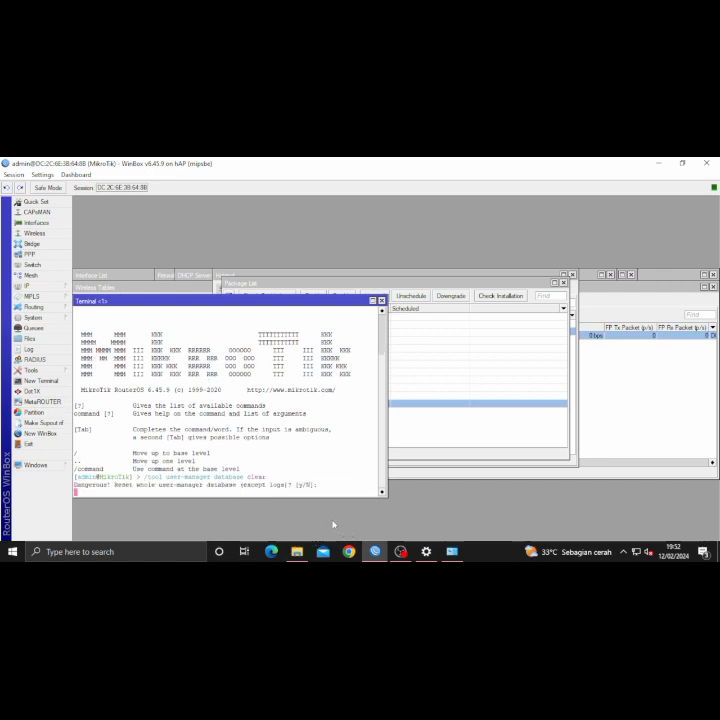
key("y")
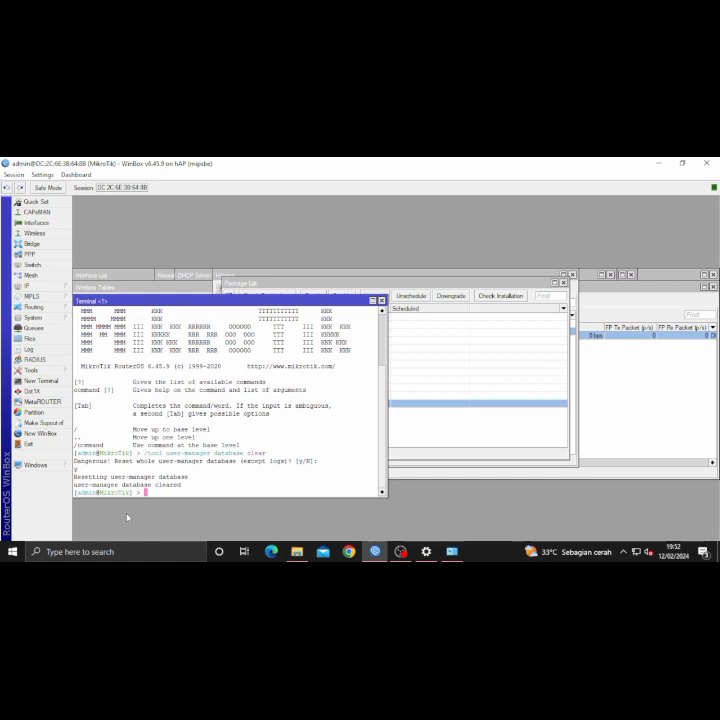
left_click(66, 553)
type("cm")
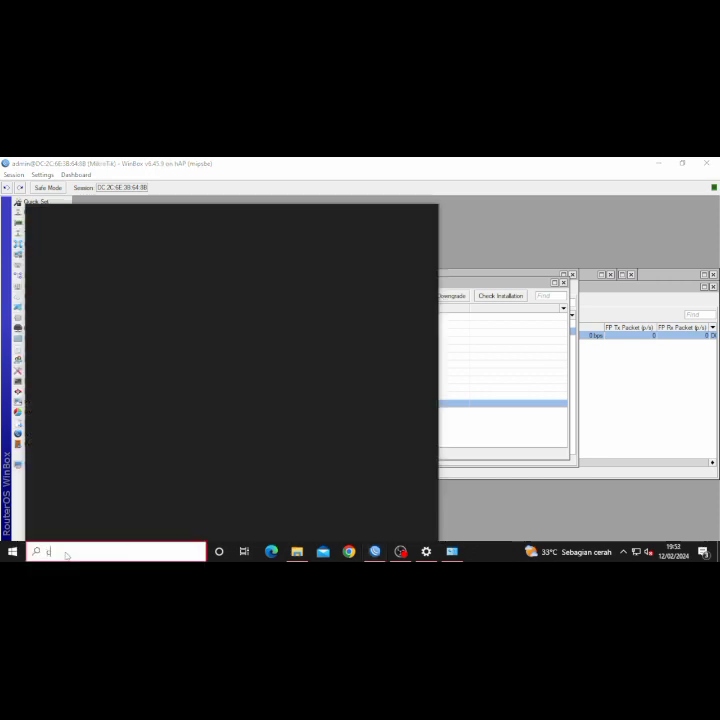
type("d")
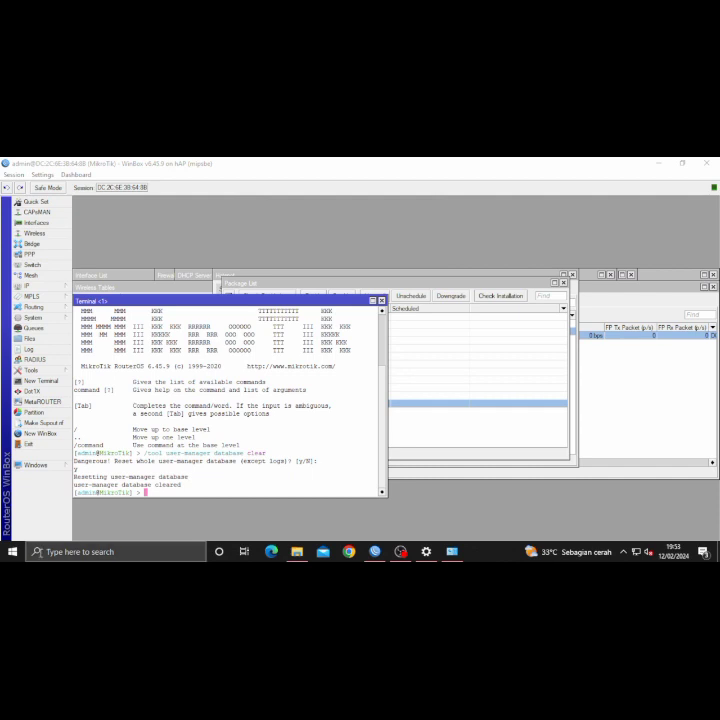
- Open Command Prompt, ping google.com until replies arrive, then stop it with Ctrl+C
left_click(46, 551)
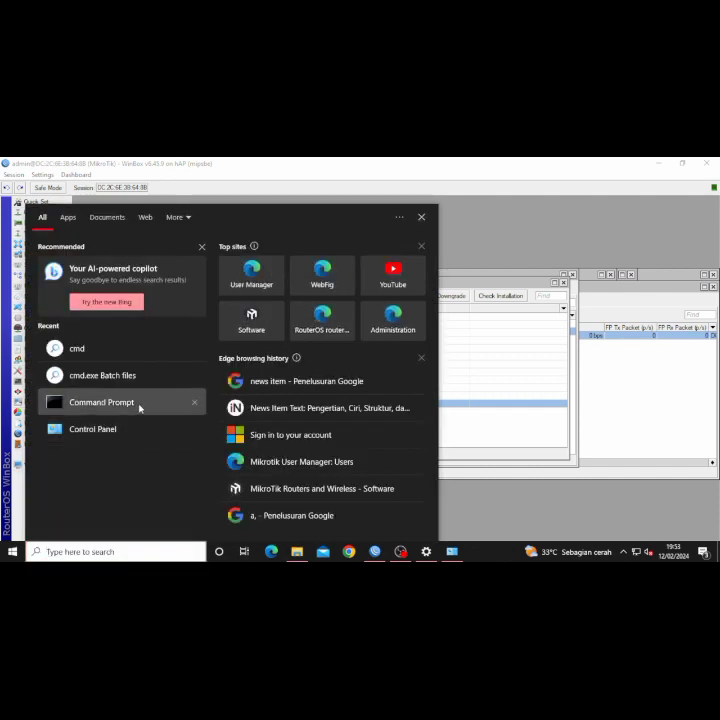
left_click(140, 404)
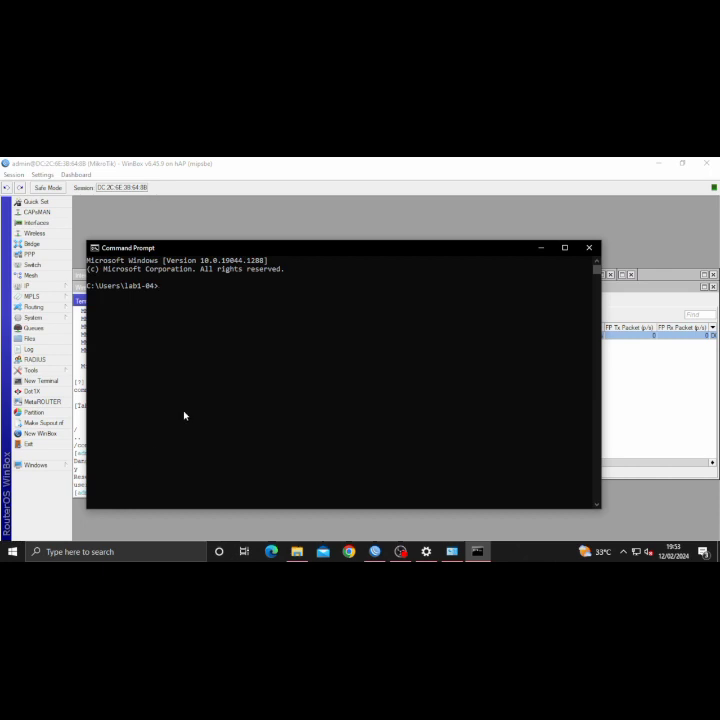
type("ping goog")
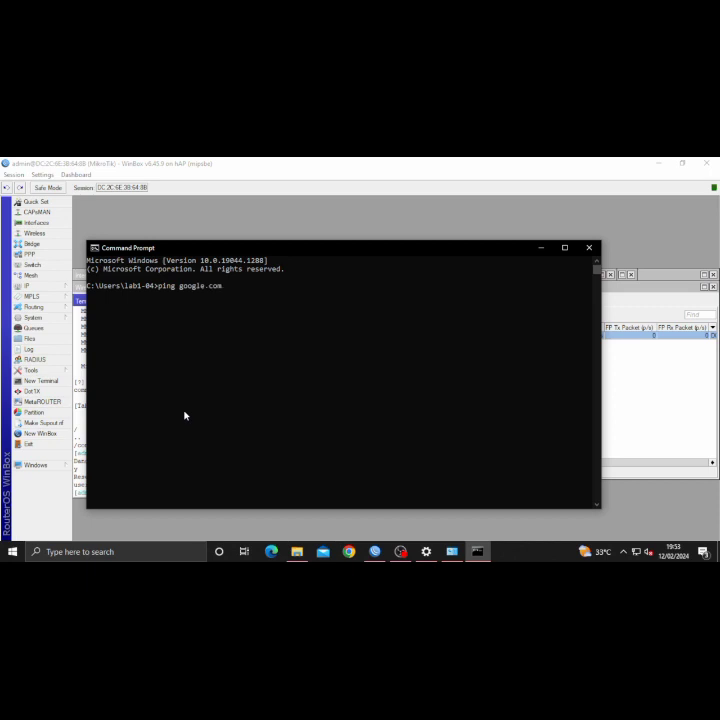
type("le.com")
key("Return")
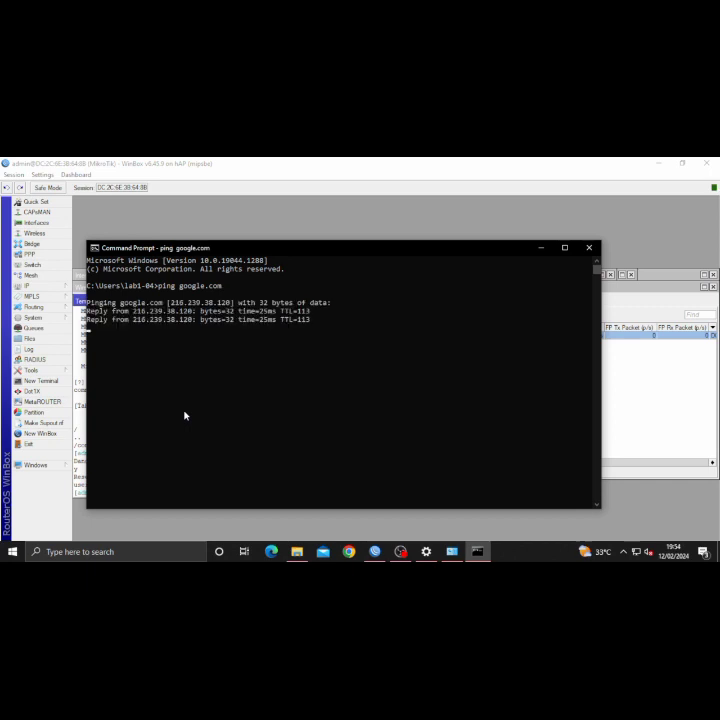
key("ctrl+c")
- Begin typing a ping to 192.168.200.1, then move Command Prompt out of the way
type("ping 1")
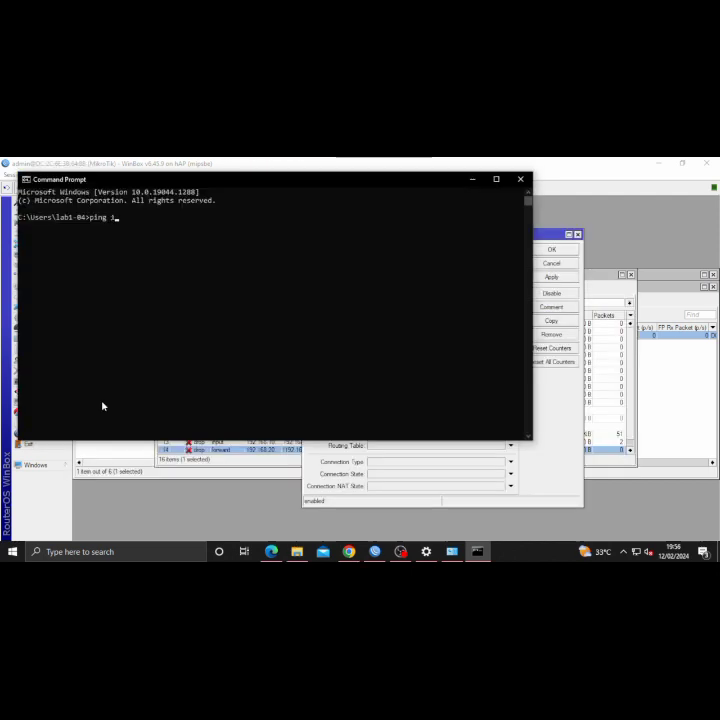
type("92.168.200.1")
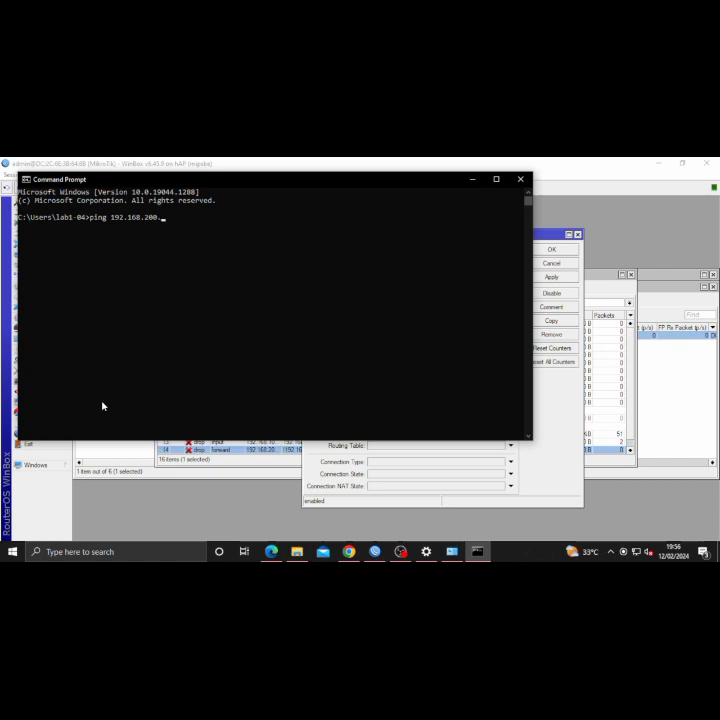
left_click(471, 181)
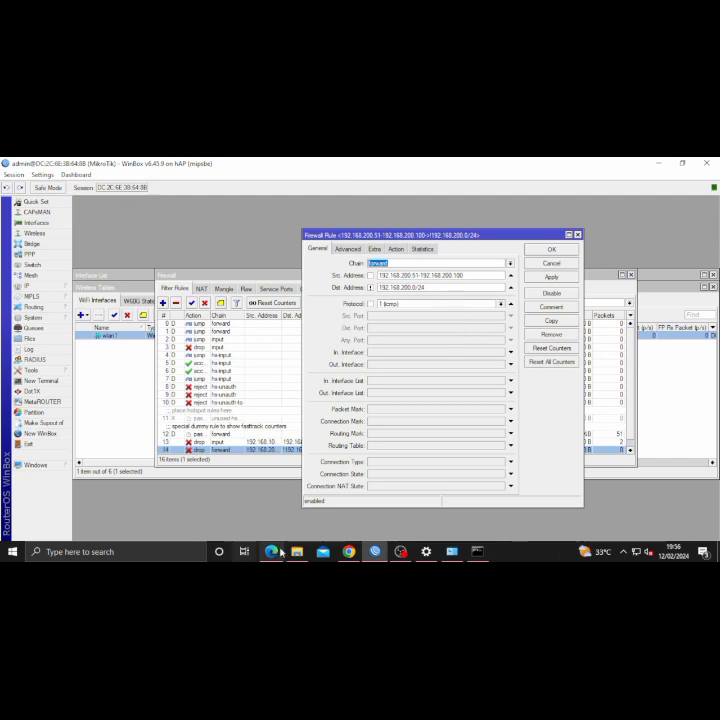
- Launch Chrome maximized, dismiss the restore prompt, and load 192.168.5.40/userman
left_click(346, 553)
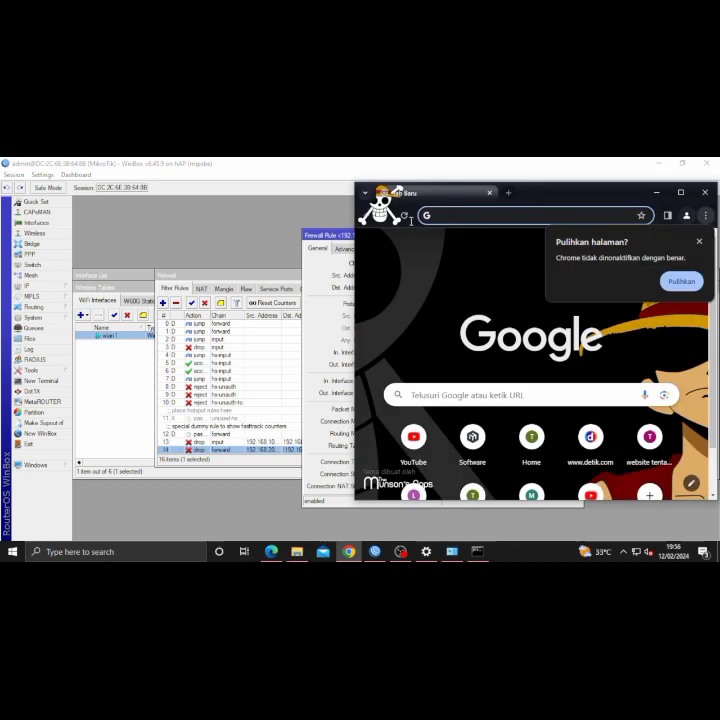
left_click(454, 215)
left_click(680, 192)
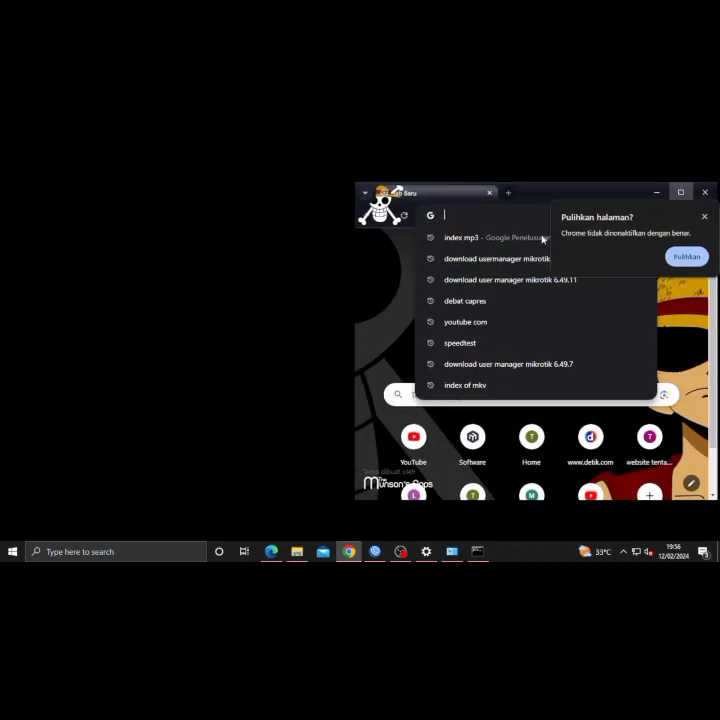
left_click(705, 218)
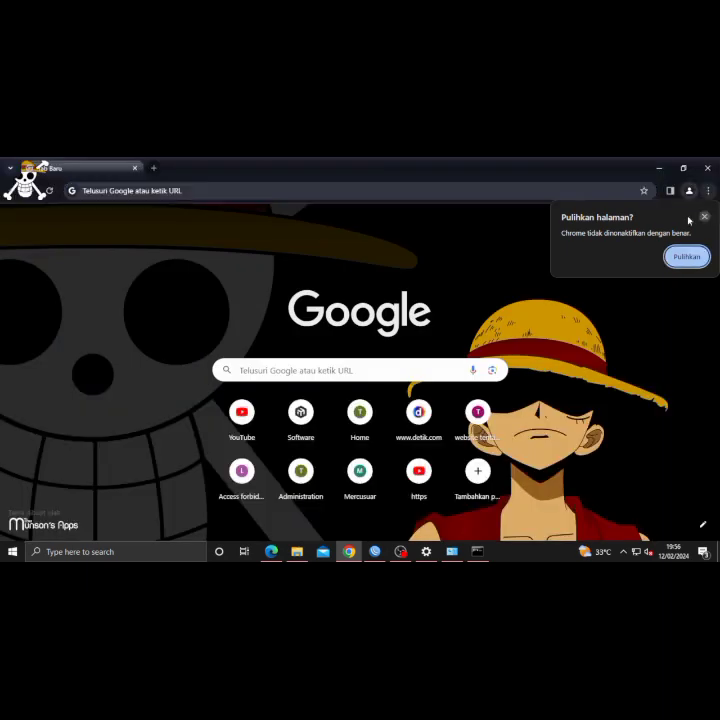
left_click(259, 193)
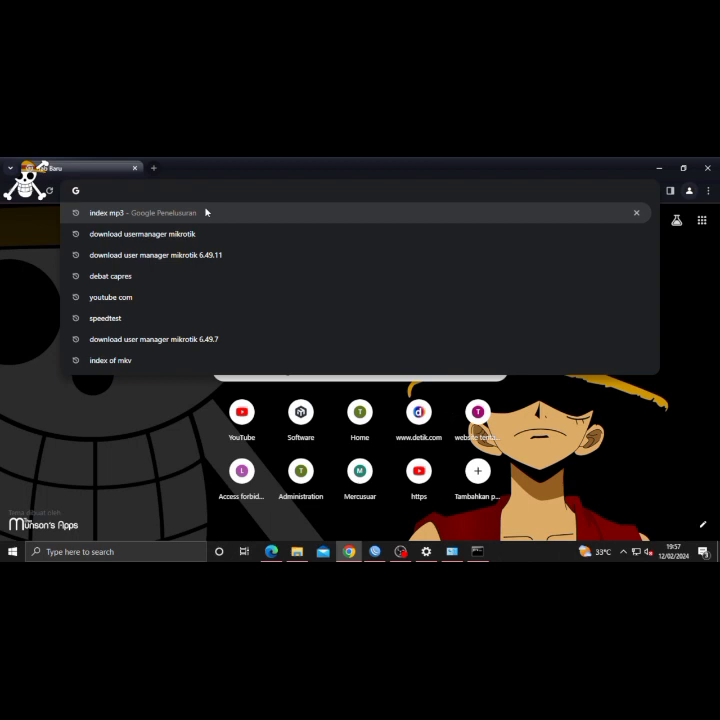
type("192.168")
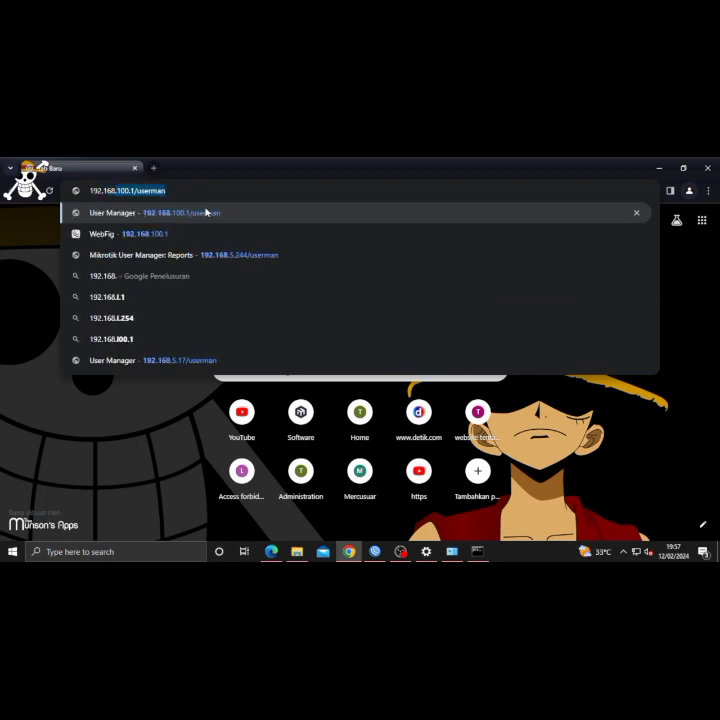
type(".5.40/")
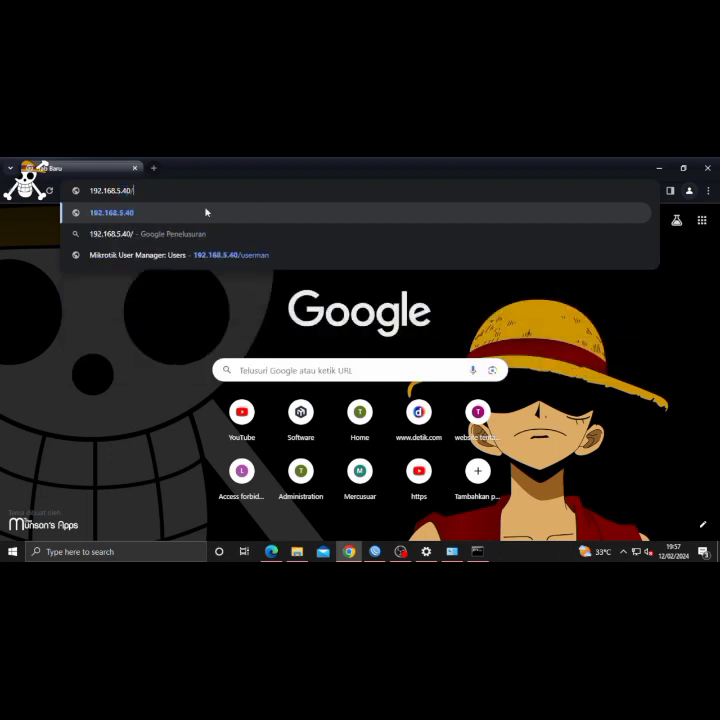
type("userman")
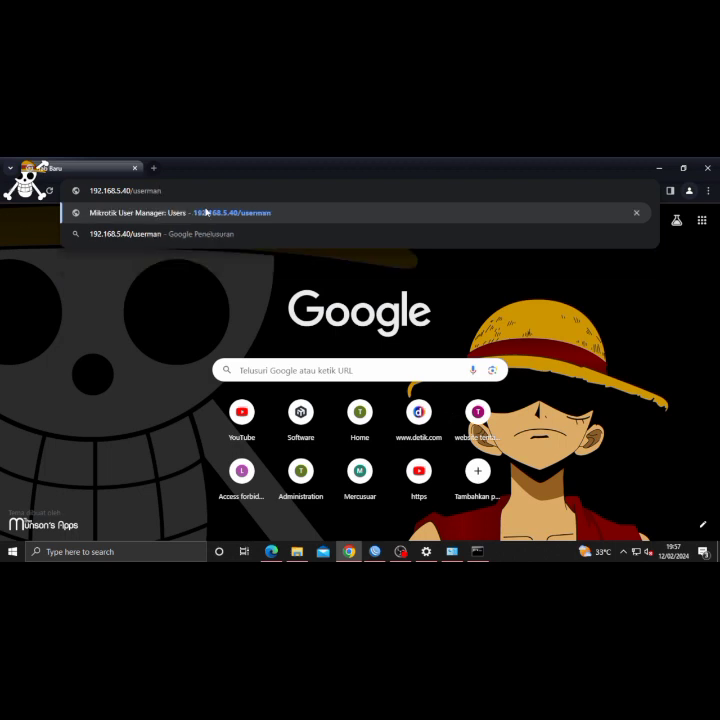
key("Return")
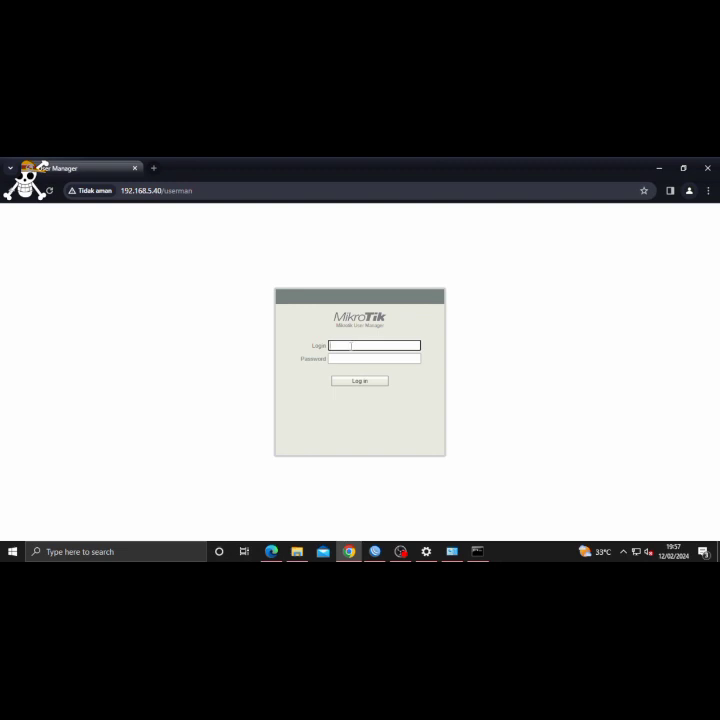
- Log in to User Manager and open the new router form under Routers
type("admin")
left_click(364, 382)
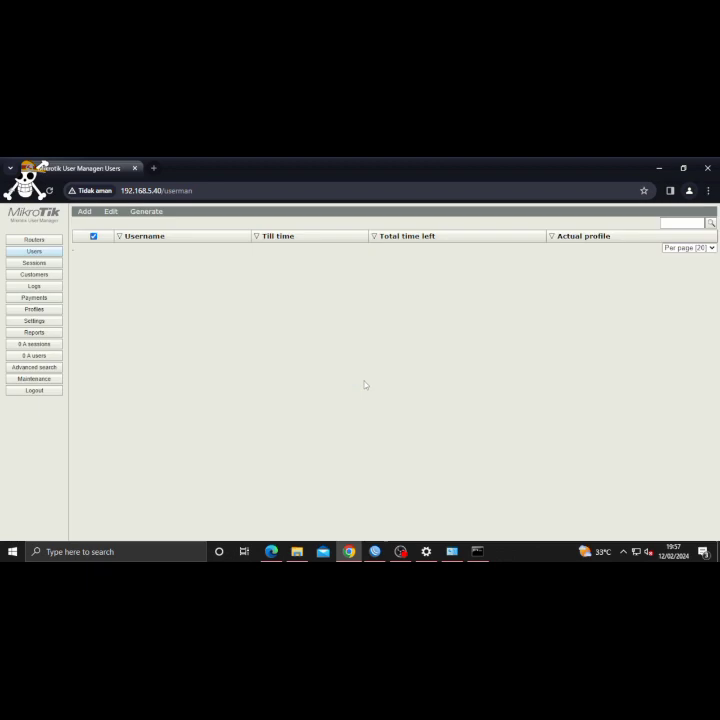
left_click(35, 240)
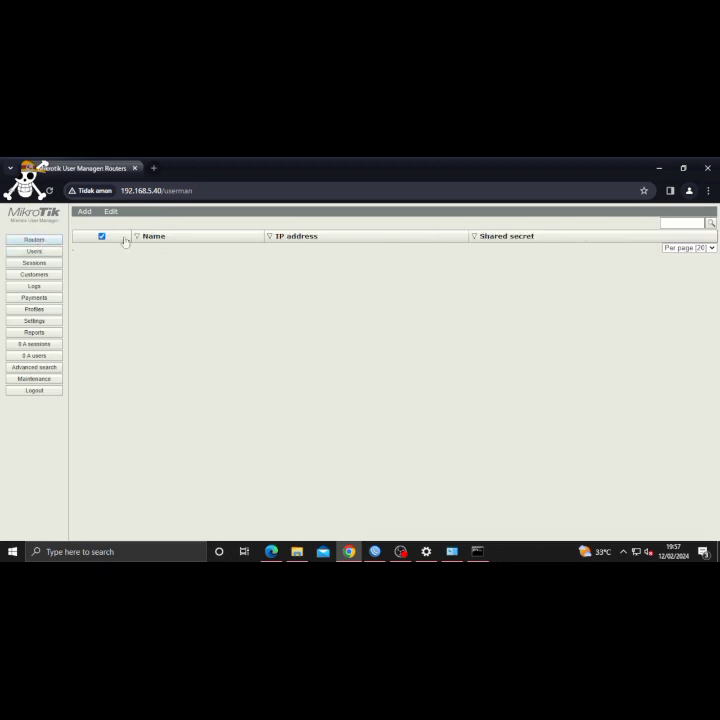
left_click(86, 214)
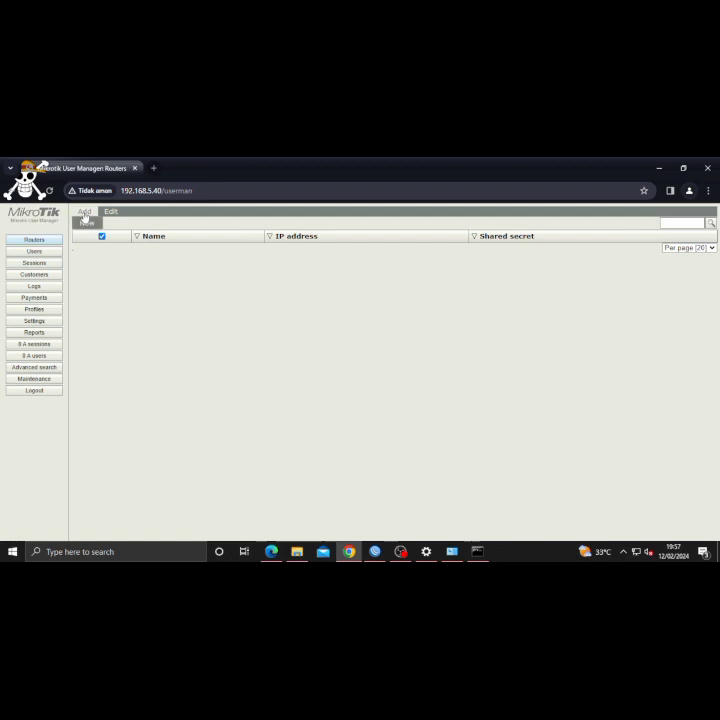
left_click(92, 223)
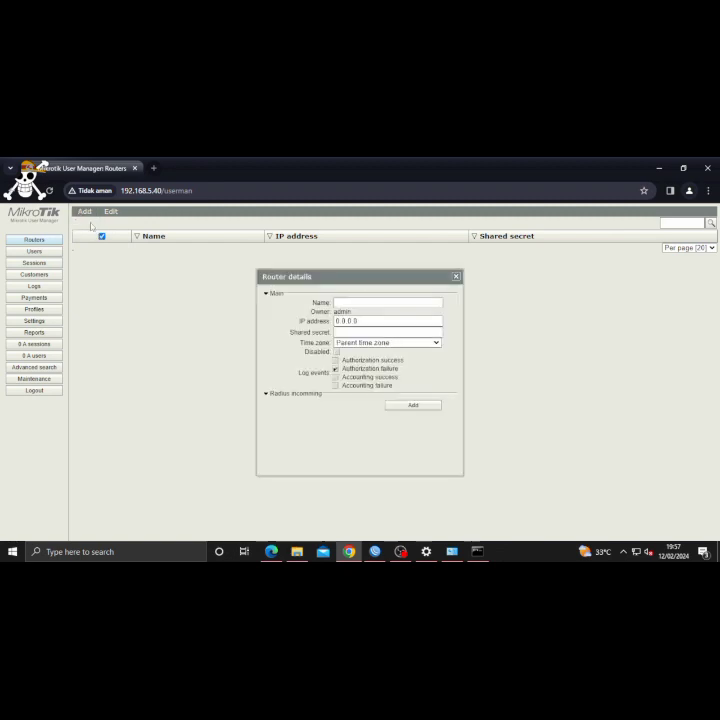
- Name the router, set time zone +07:00, IP 127.0.0.1 and its shared secret, and save
left_click(362, 304)
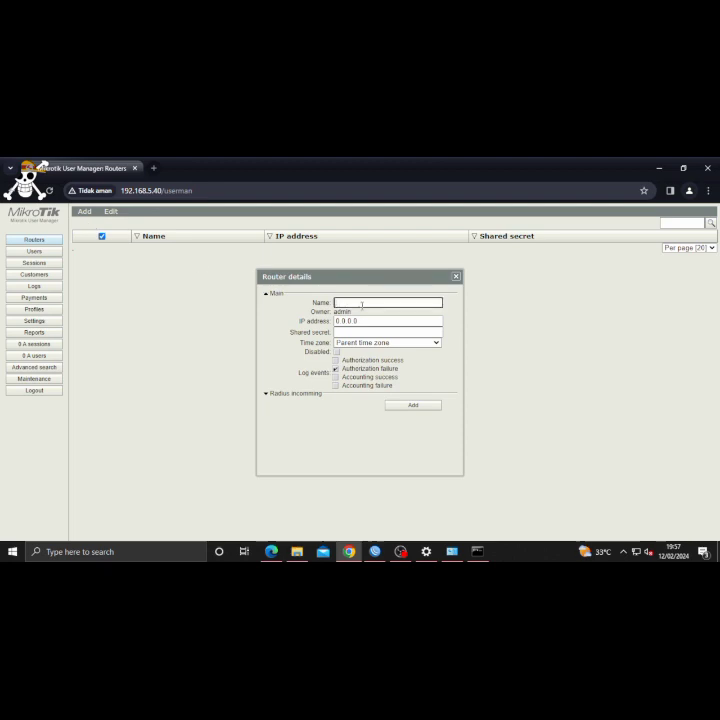
type("oktavia")
left_click(397, 345)
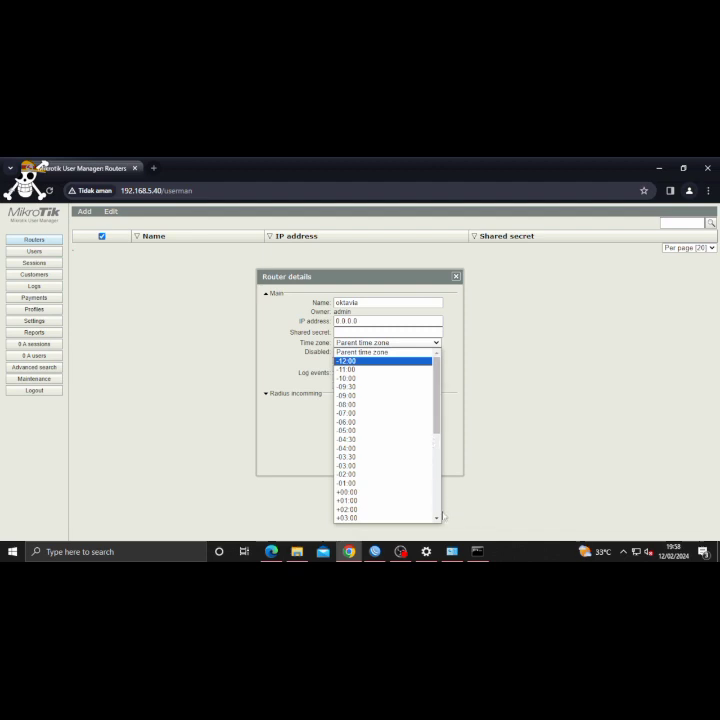
scroll(438, 521, "down", 7)
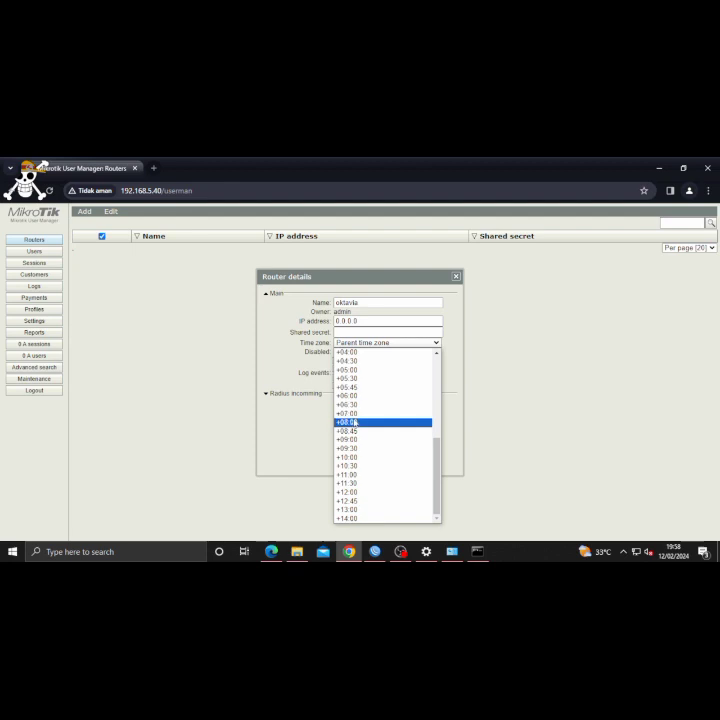
left_click(352, 414)
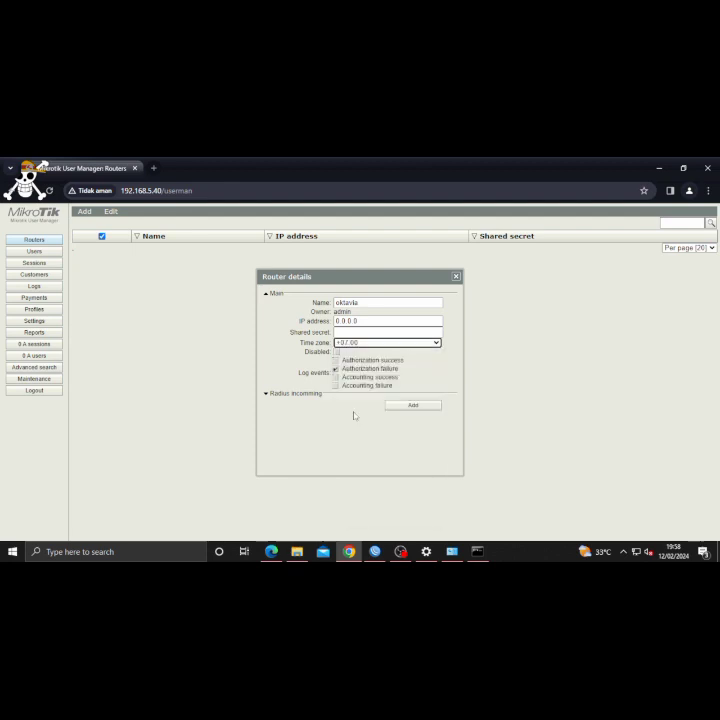
left_click(392, 322)
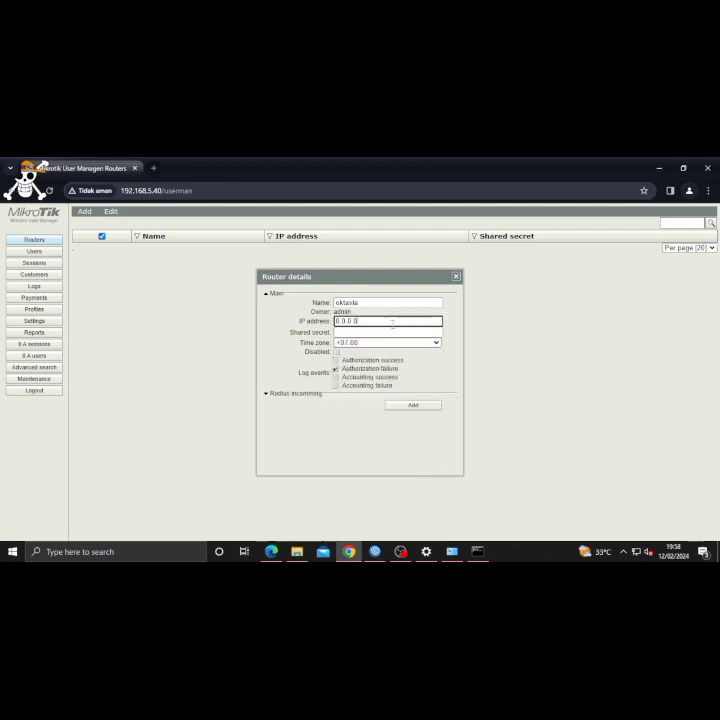
key("BackSpace")
key("BackSpace")
key("BackSpace")
key("BackSpace")
key("BackSpace")
type("127.0.0.1")
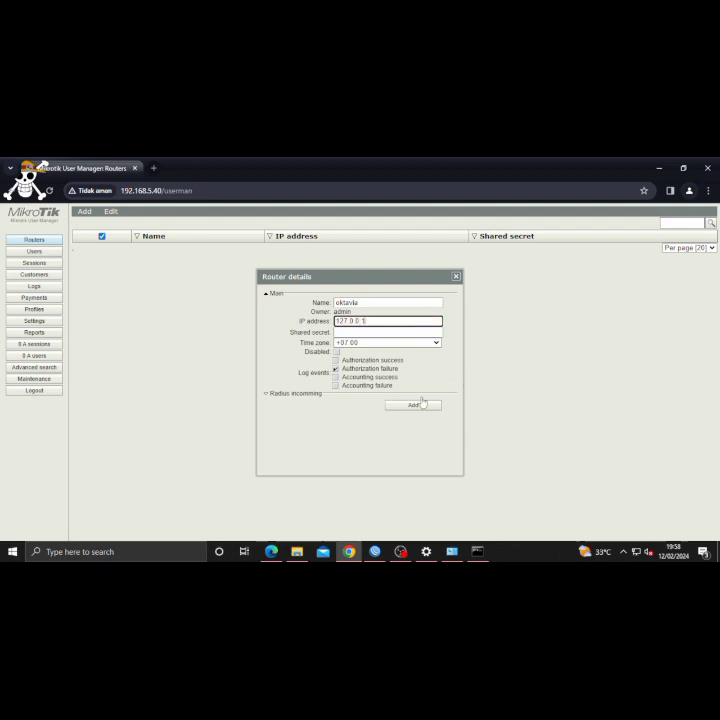
left_click(381, 332)
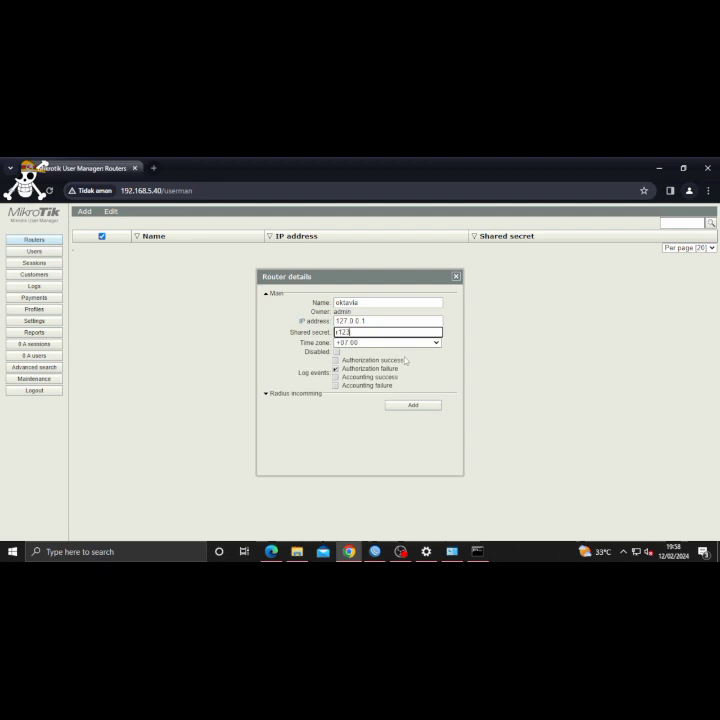
left_click(415, 406)
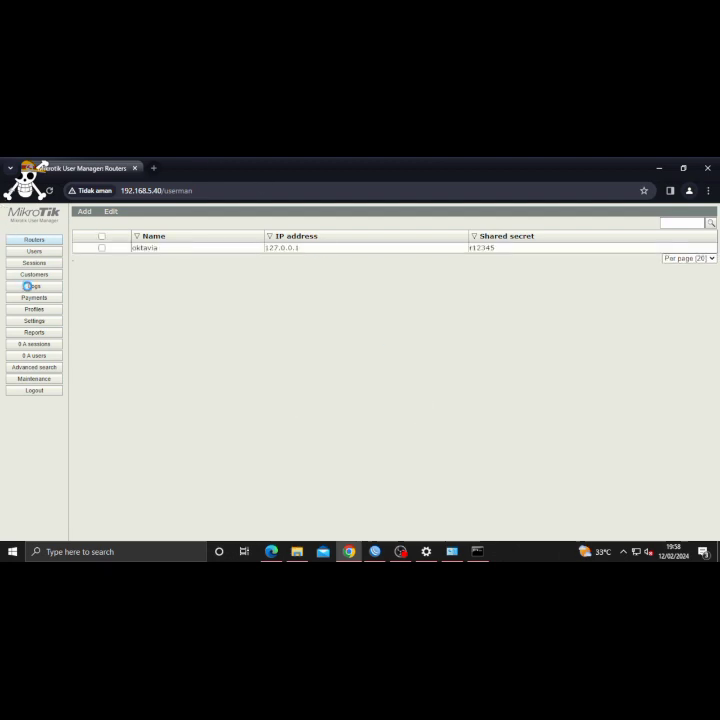
- Add profile 'paket 4 limit' under Profiles, then open a blank new limitation form for it
left_click(34, 309)
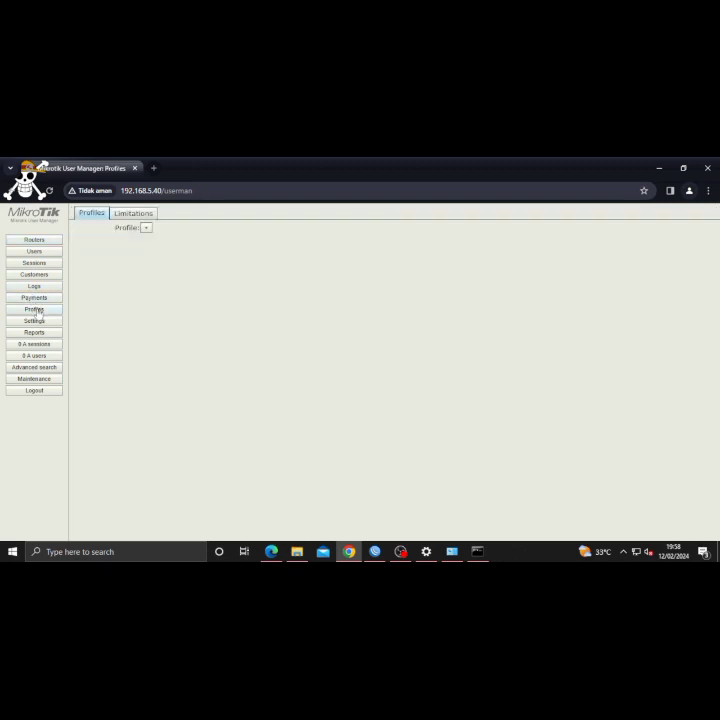
left_click(146, 227)
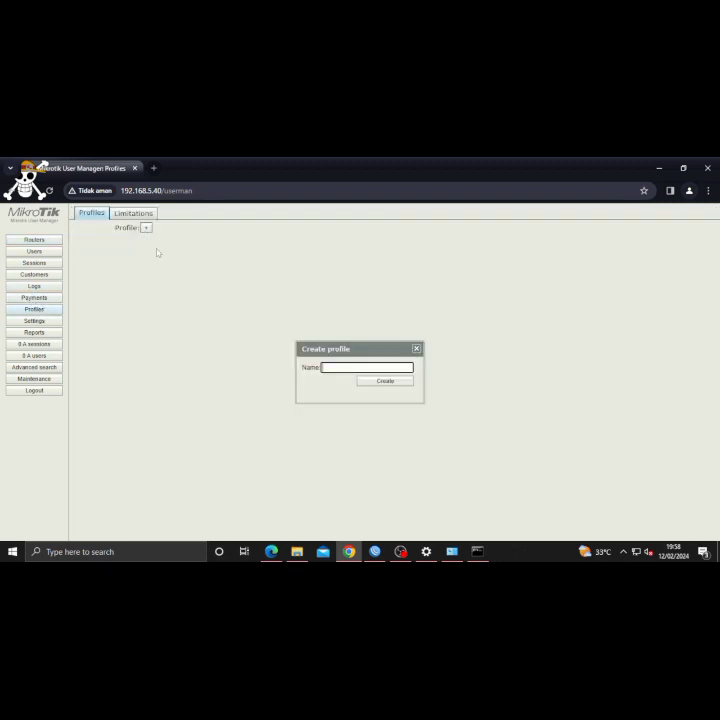
type("paket 4")
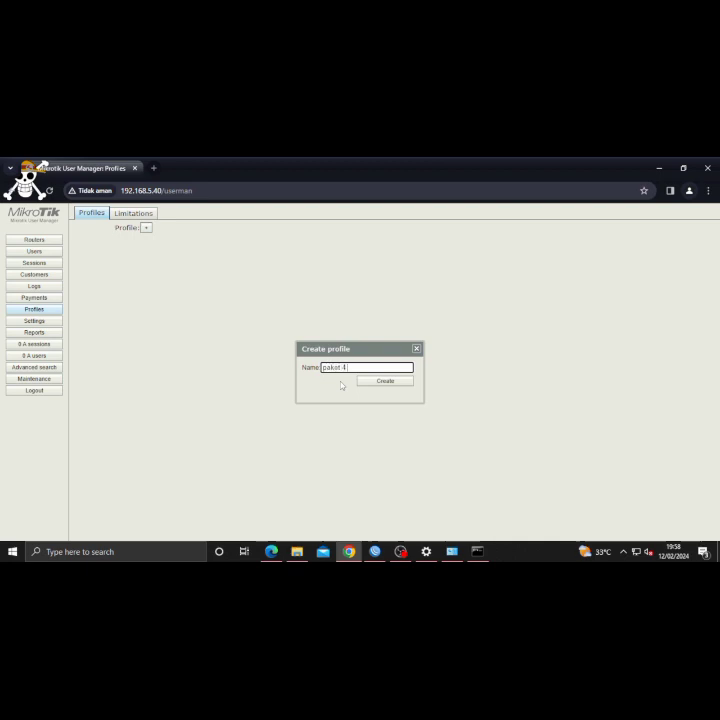
type(" limit")
left_click(388, 382)
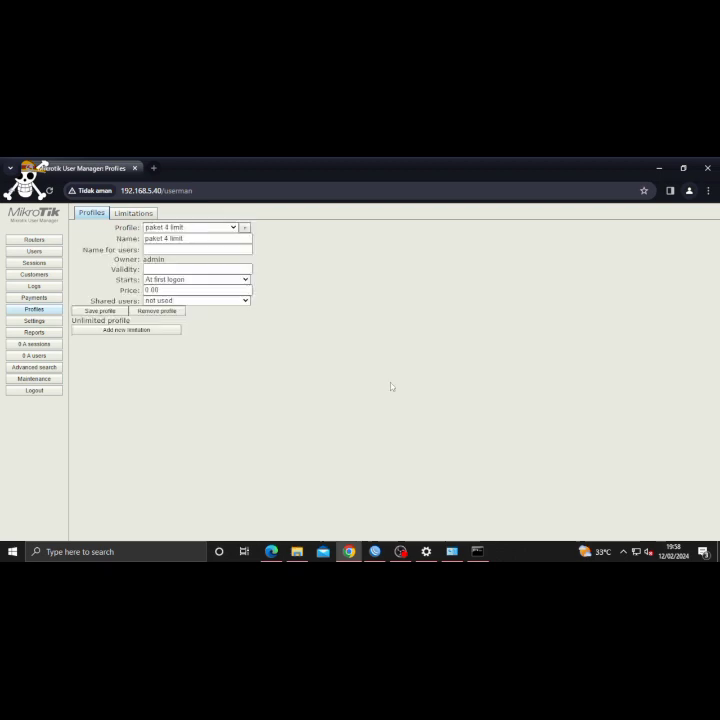
left_click(113, 331)
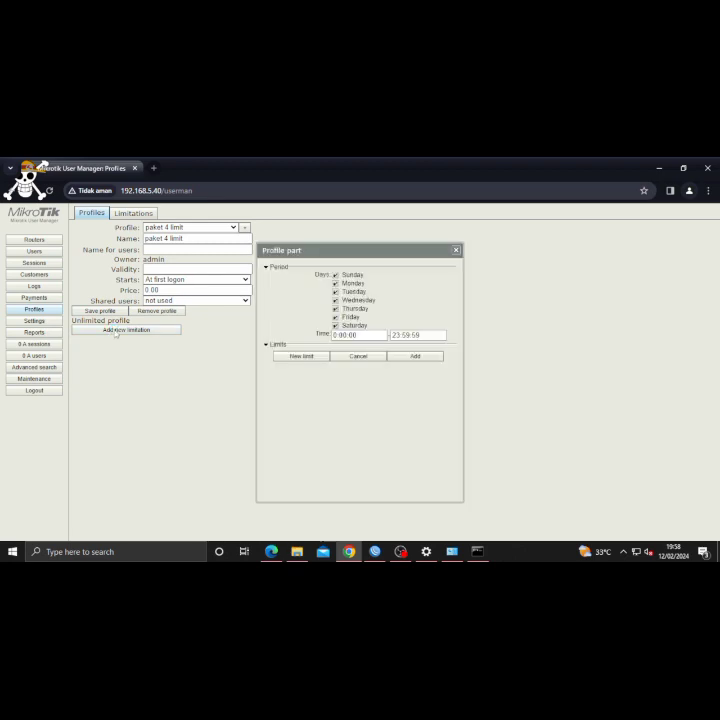
left_click(312, 358)
left_click(355, 249)
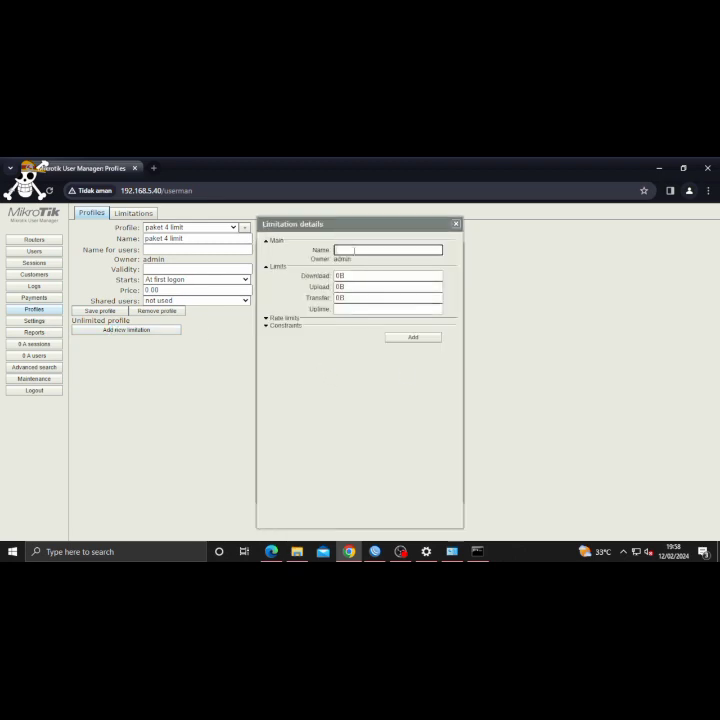
- Create limit 'paket 4' and set its time period from 7:00:00 to 11:00:00
type("paket 4")
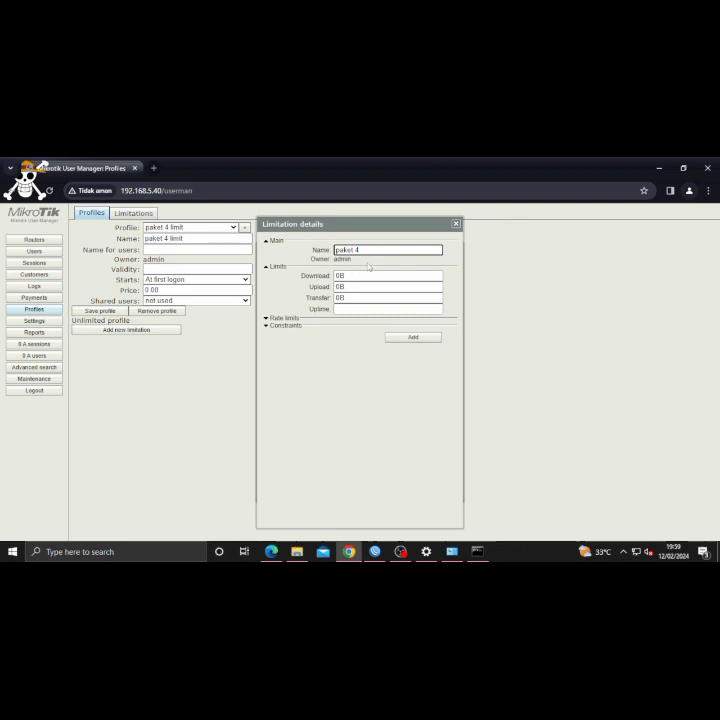
left_click(411, 338)
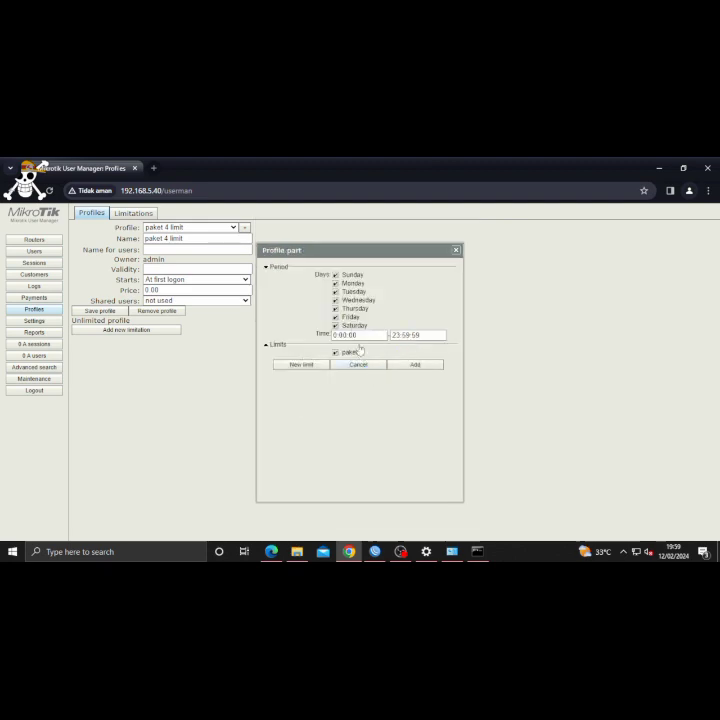
left_click(334, 335)
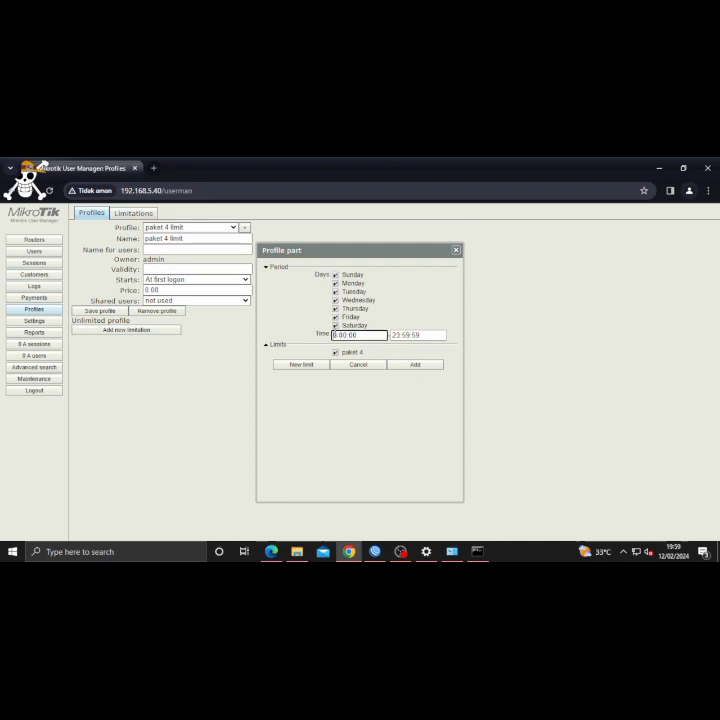
type("7")
left_click(424, 335)
key("BackSpace")
key("BackSpace")
key("BackSpace")
key("BackSpace")
key("BackSpace")
key("BackSpace")
key("BackSpace")
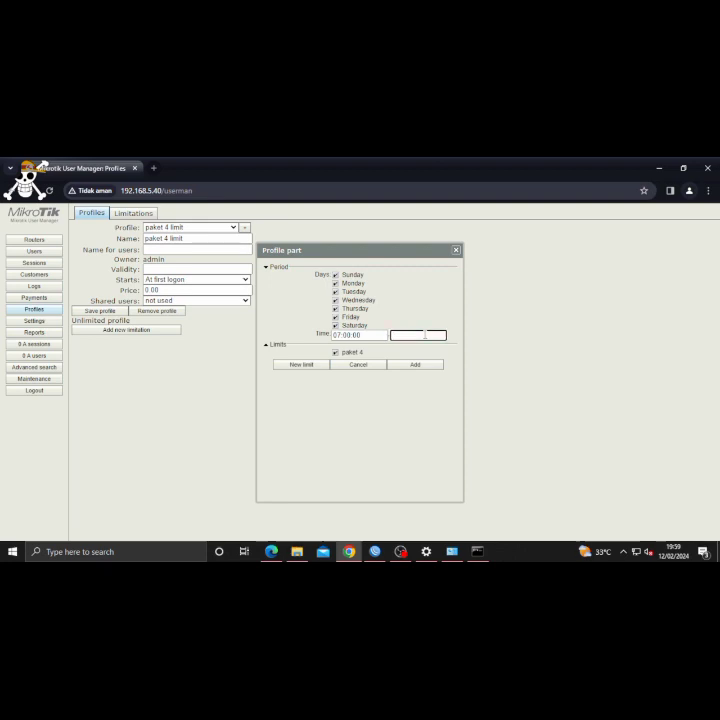
type("11:")
key("BackSpace")
type(":00:00")
- Add the 7:00–11:00 limitation and save the 'paket 4 limit' profile
left_click(424, 366)
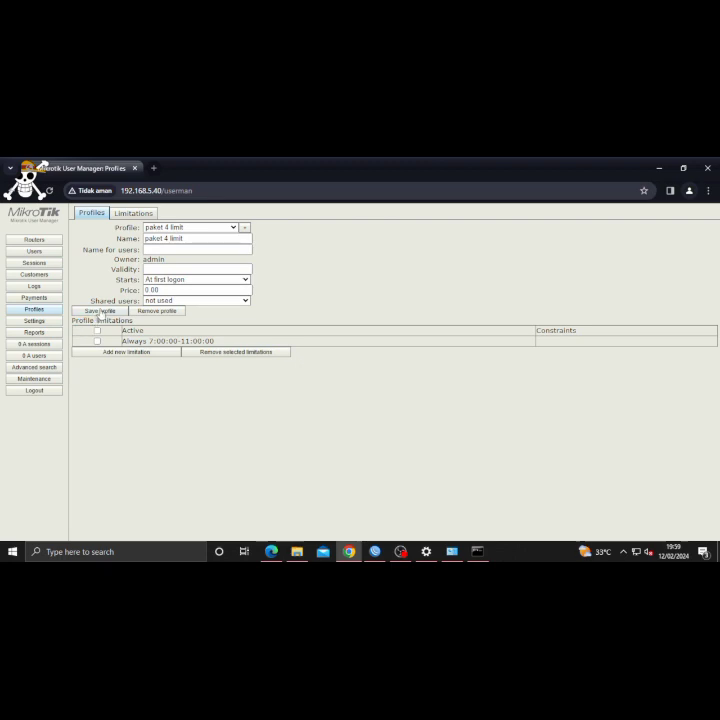
left_click(101, 312)
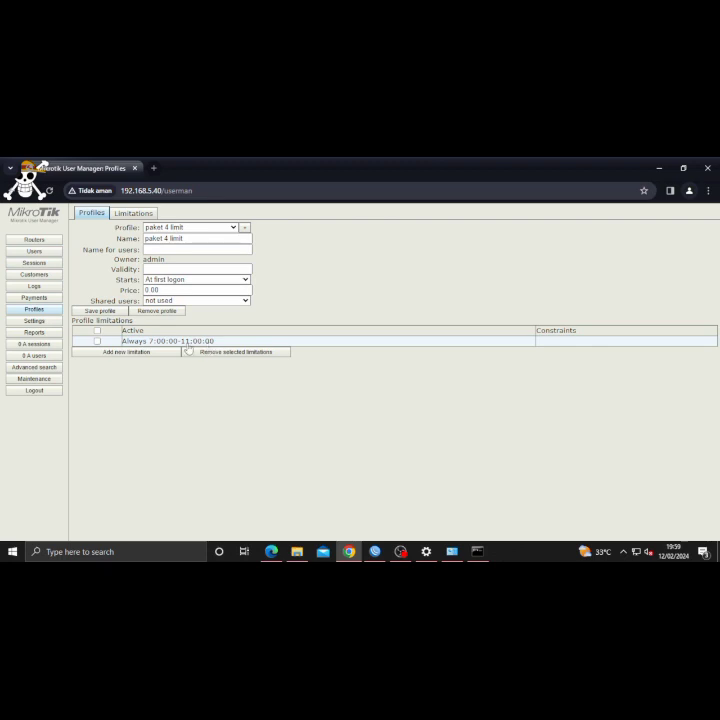
left_click(36, 252)
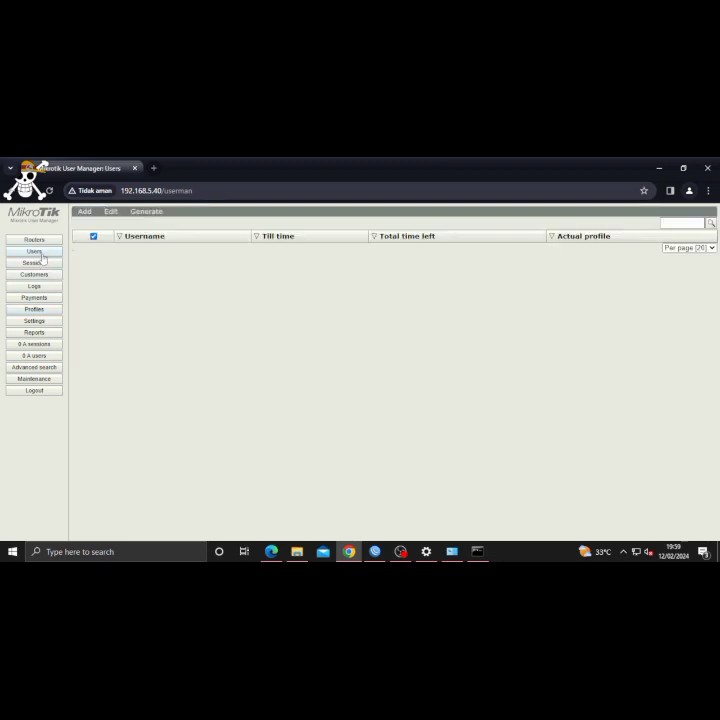
- Use Add > Batch for 20 users, username and password length 3, profile 'paket 4 limit'
left_click(87, 212)
left_click(97, 232)
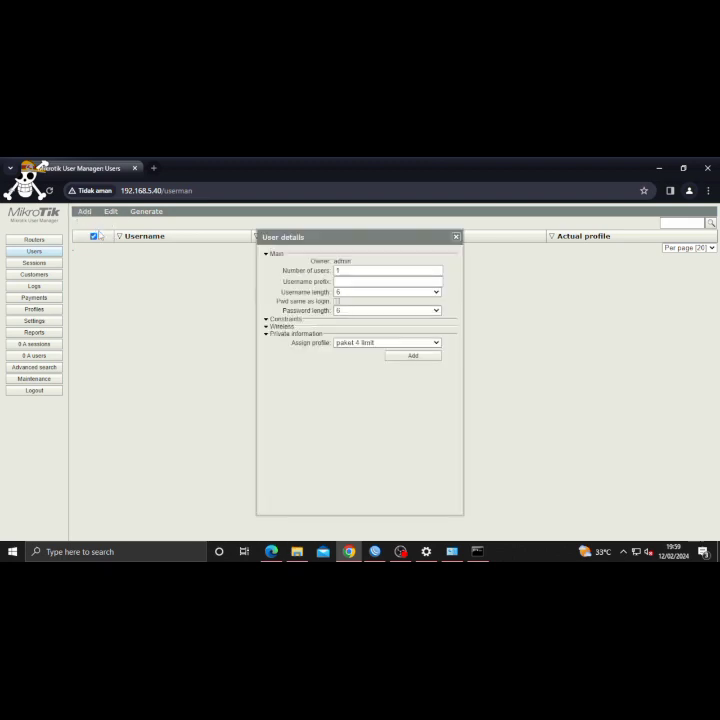
left_click(362, 272)
key("BackSpace")
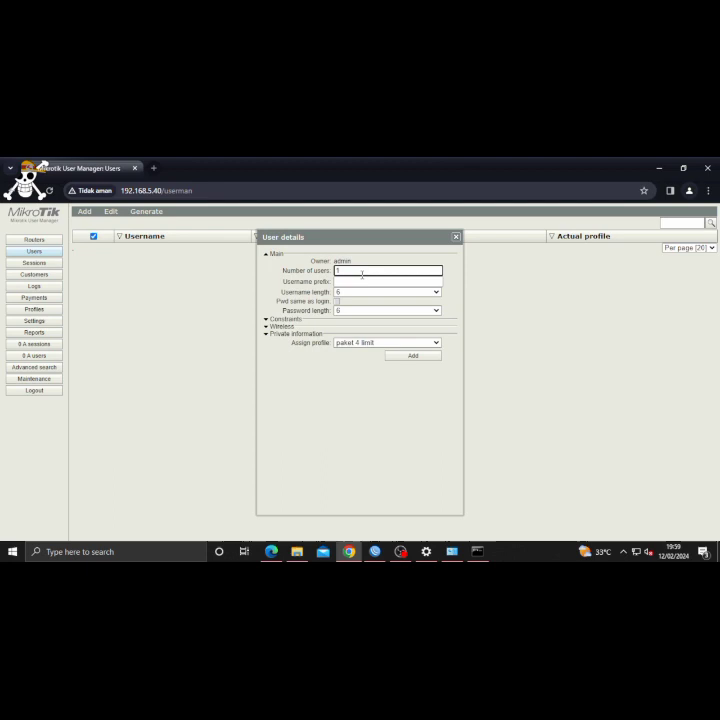
type("20")
left_click(357, 292)
left_click(356, 302)
left_click(357, 310)
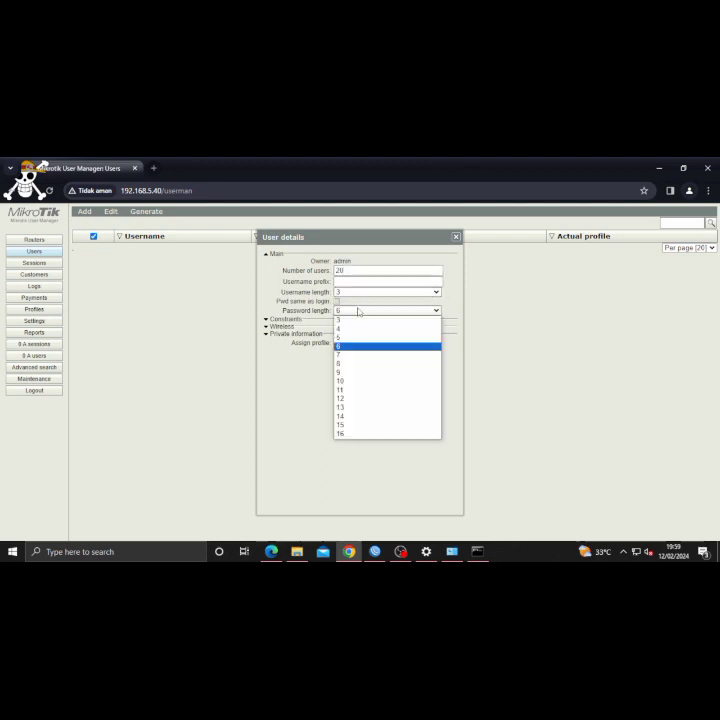
left_click(359, 320)
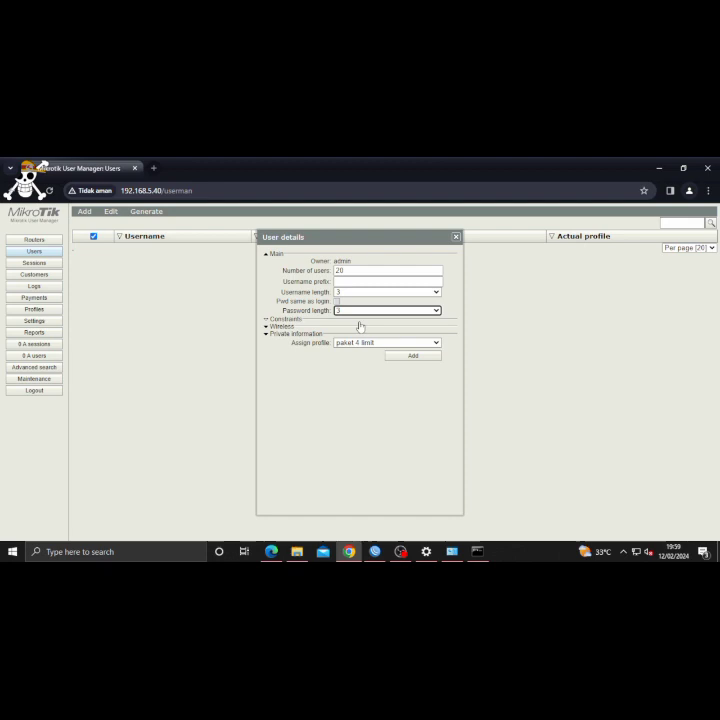
left_click(407, 360)
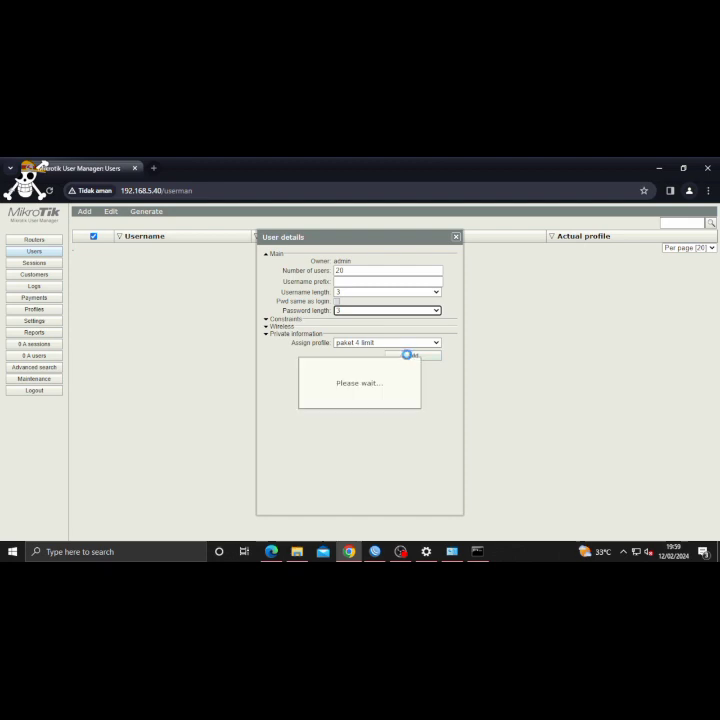
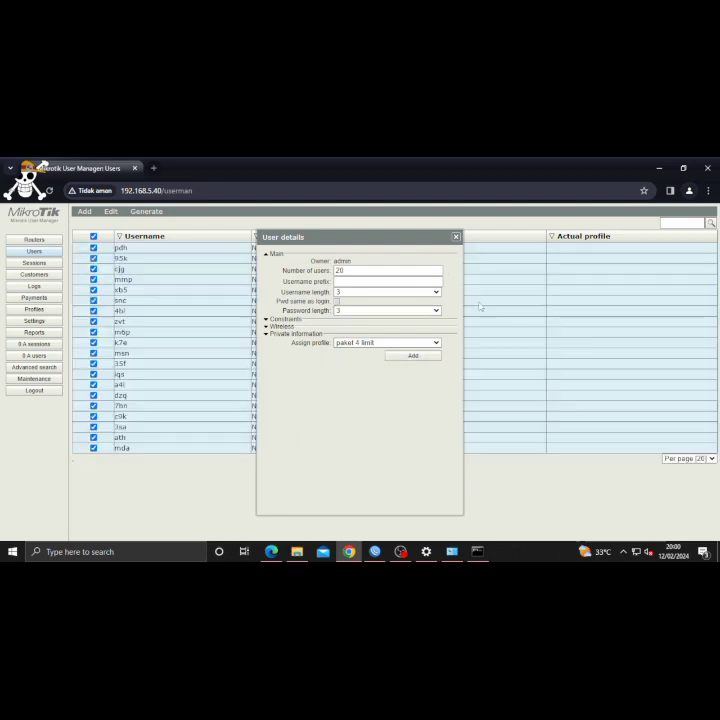
- Add the 20 users, check the first two users' login details, then pull down the phone's notifications
left_click(456, 238)
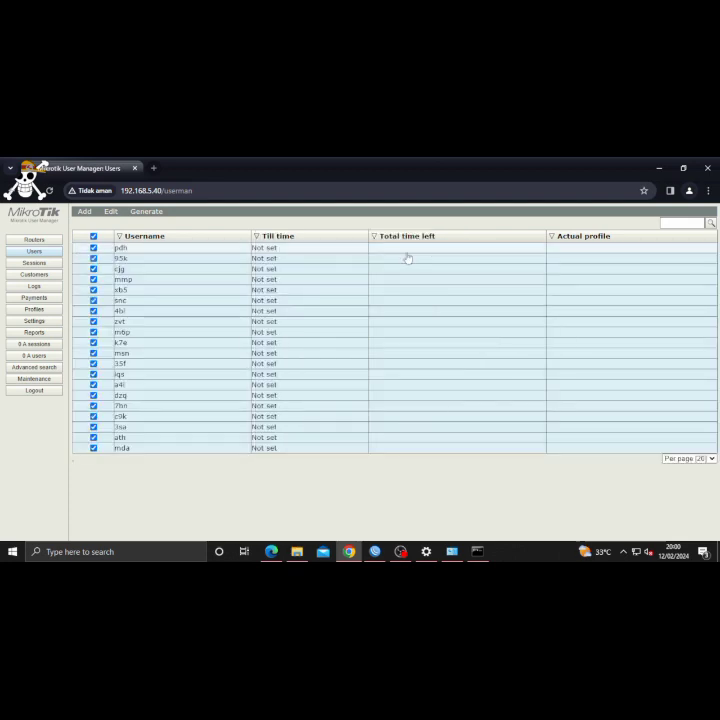
left_click(180, 249)
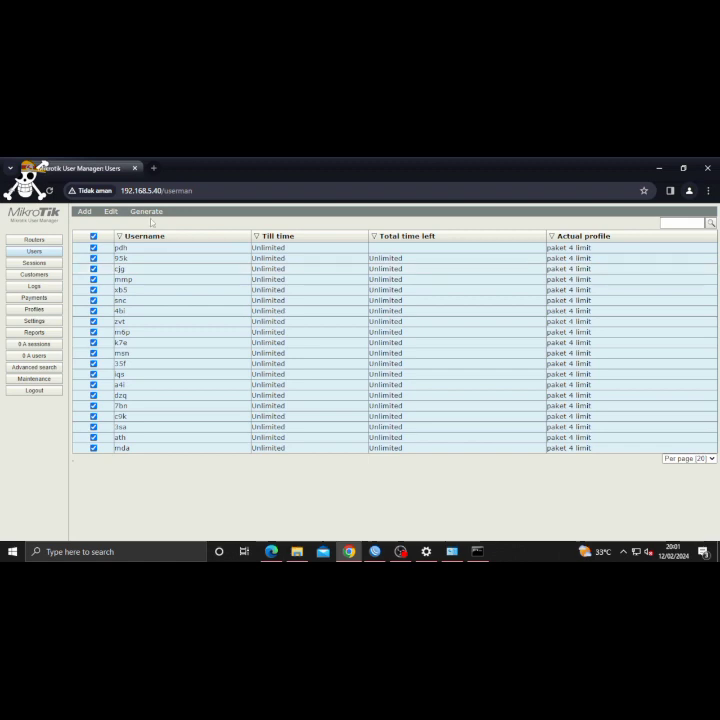
left_click(153, 259)
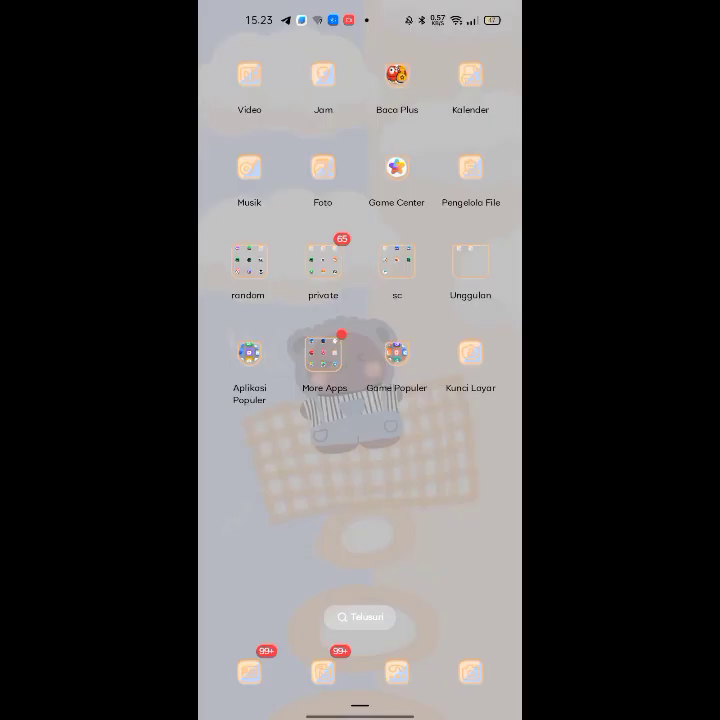
left_click_drag(276, 40, 490, 390)
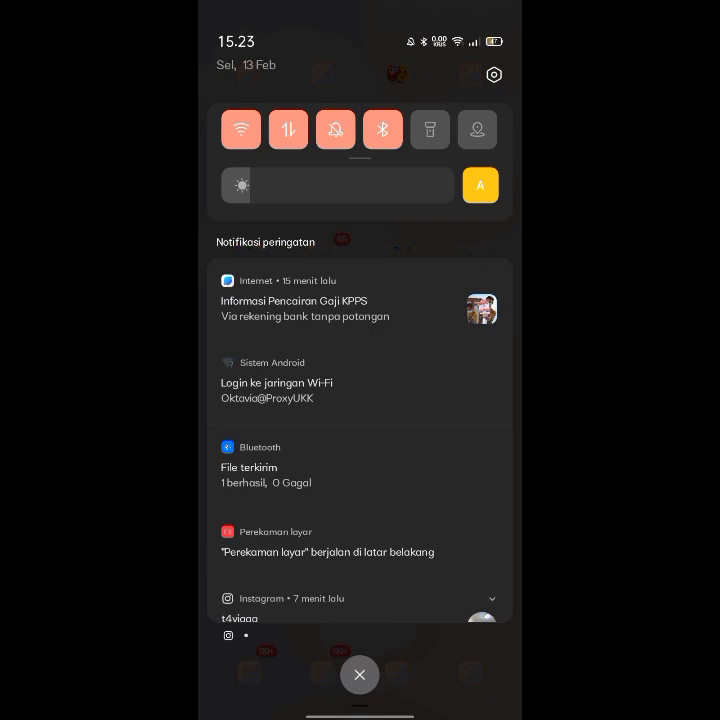
- View the connected hotspot network's details in the phone's Wi-Fi settings
left_click(242, 140)
left_click(242, 141)
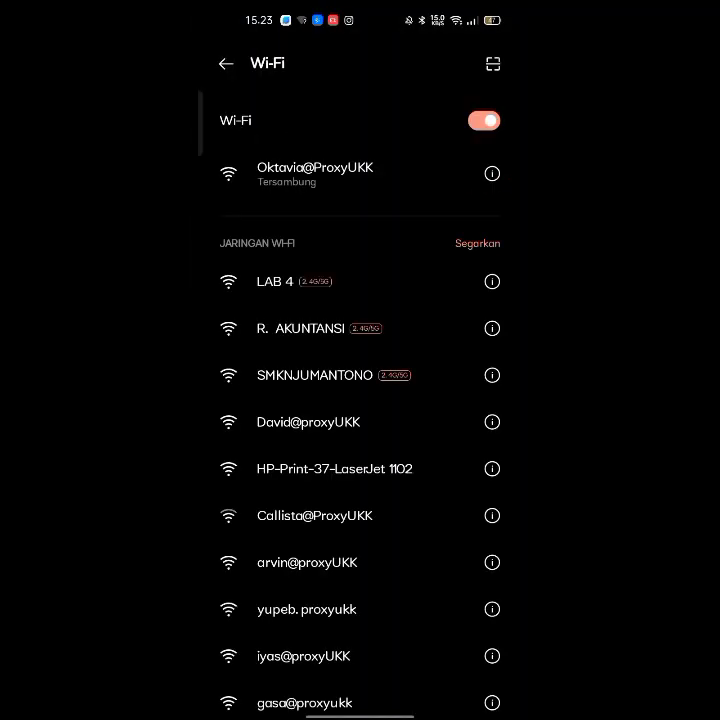
left_click(350, 174)
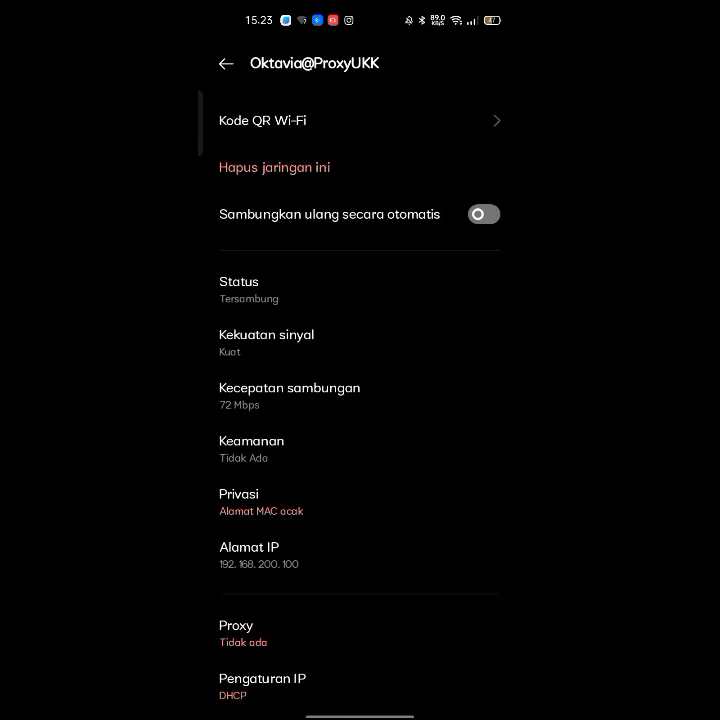
- Sign in to the hotspot captive portal as admin with the admin password
left_click_drag(286, 12, 282, 450)
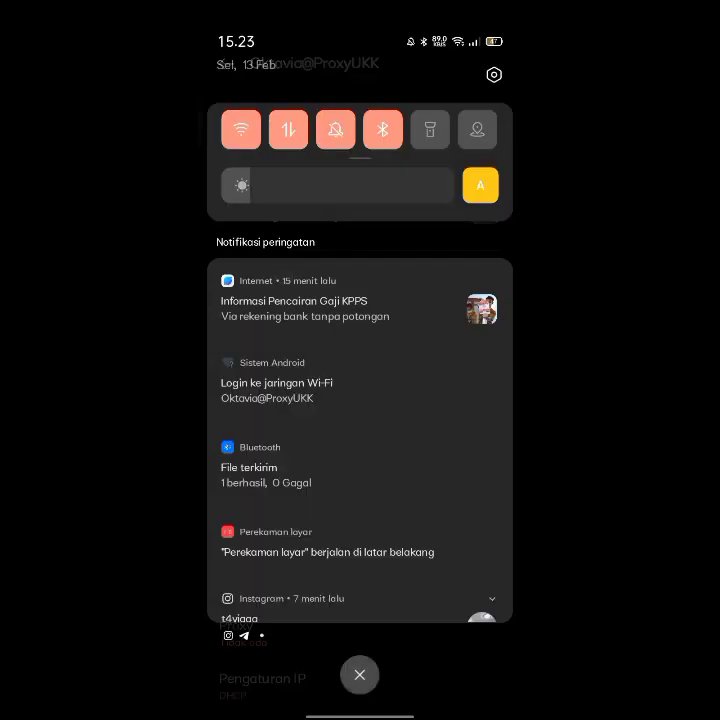
left_click(262, 390)
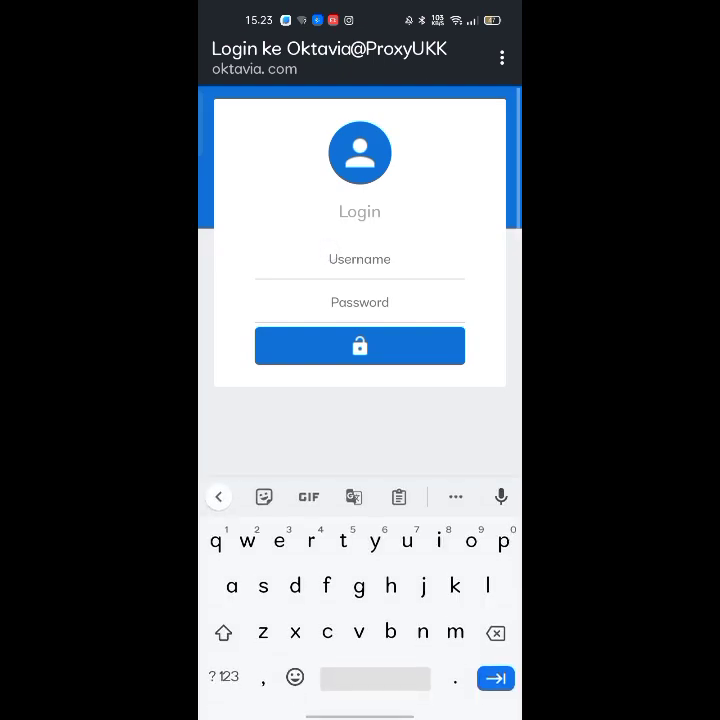
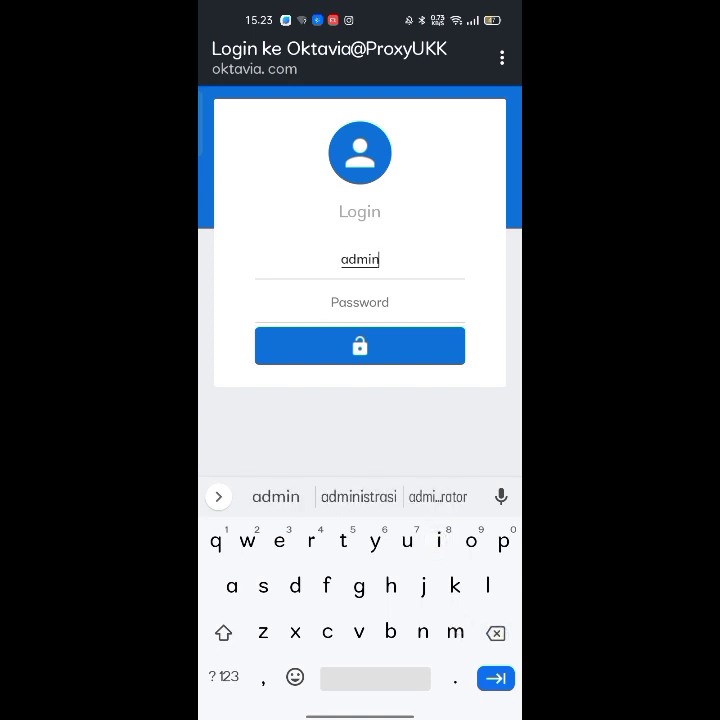
left_click(360, 300)
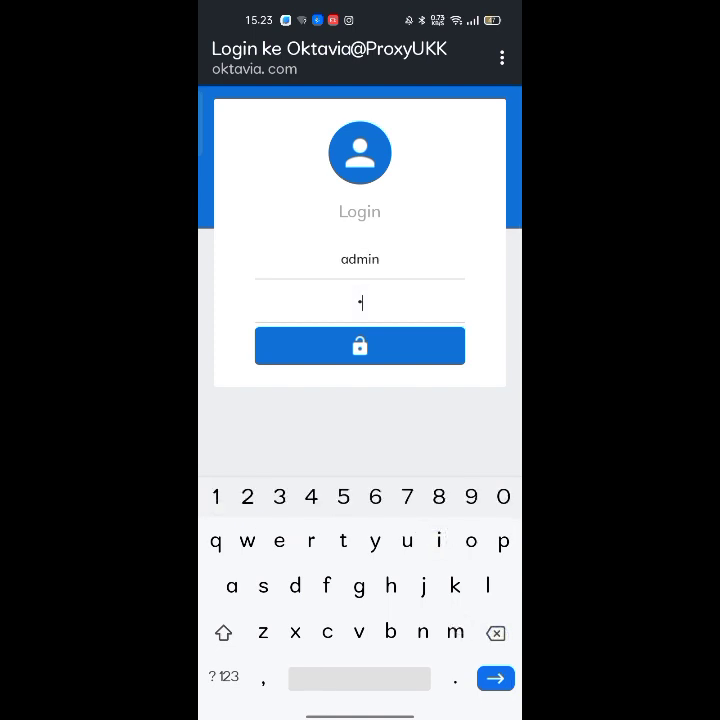
left_click(338, 351)
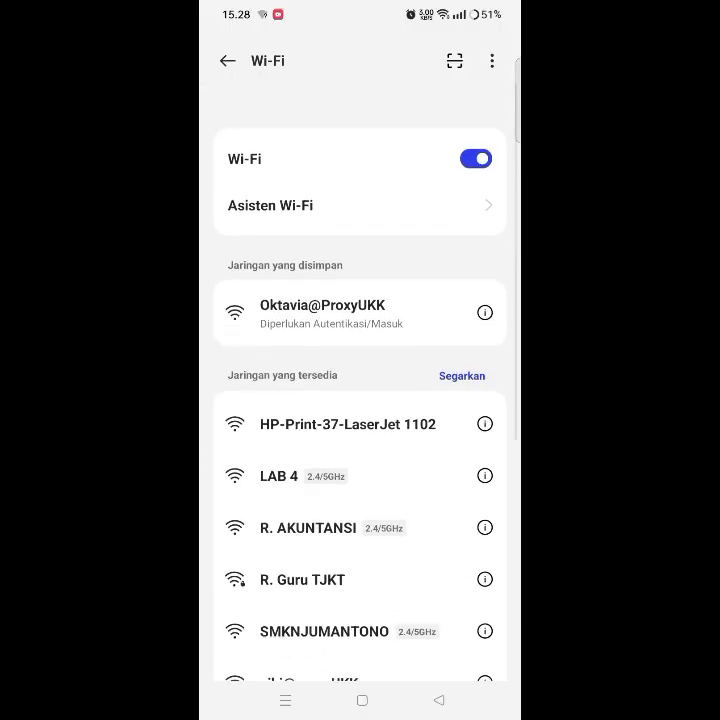
- Log in to the hotspot portal with a generated user's username and password, which is refused at this time
left_click(320, 282)
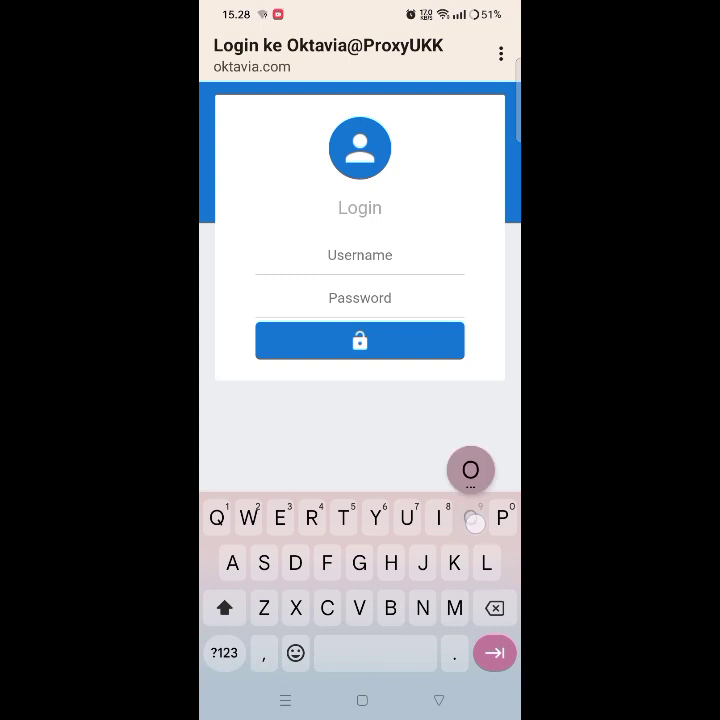
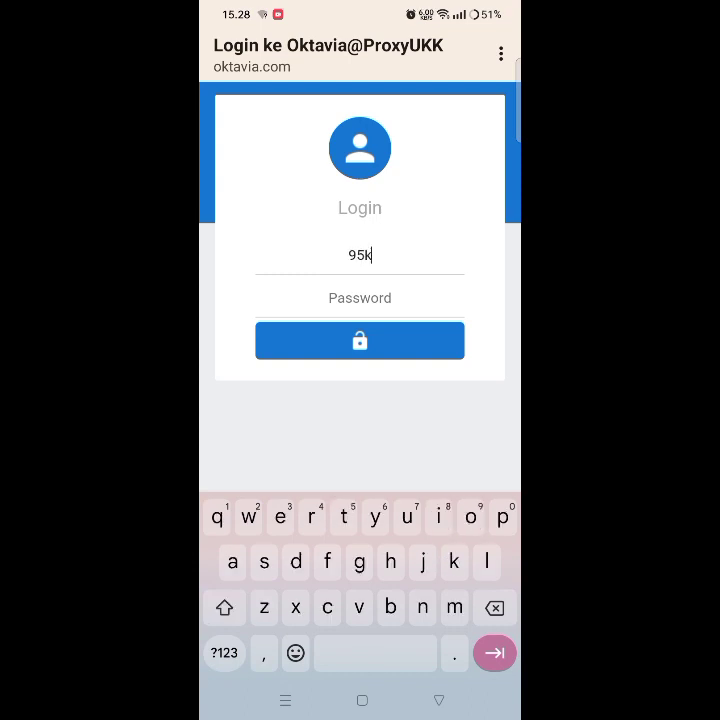
left_click(396, 300)
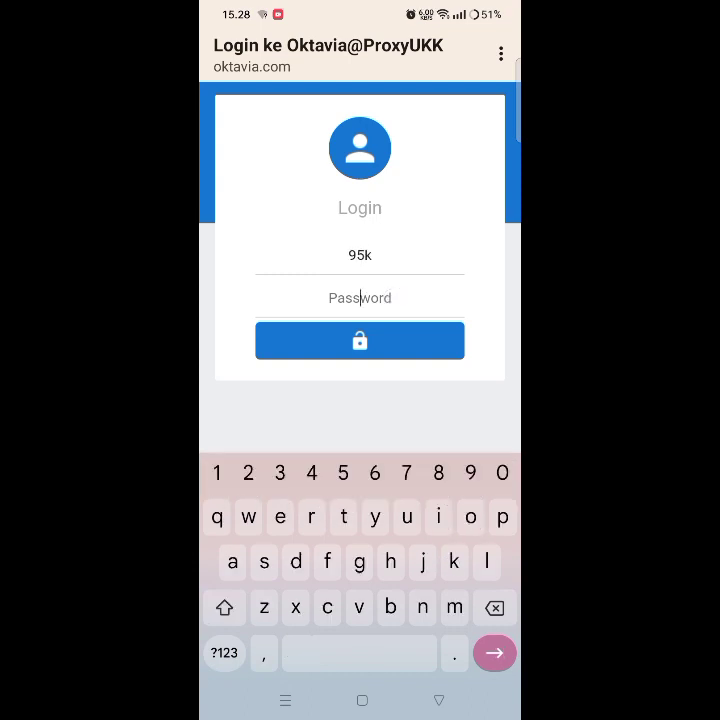
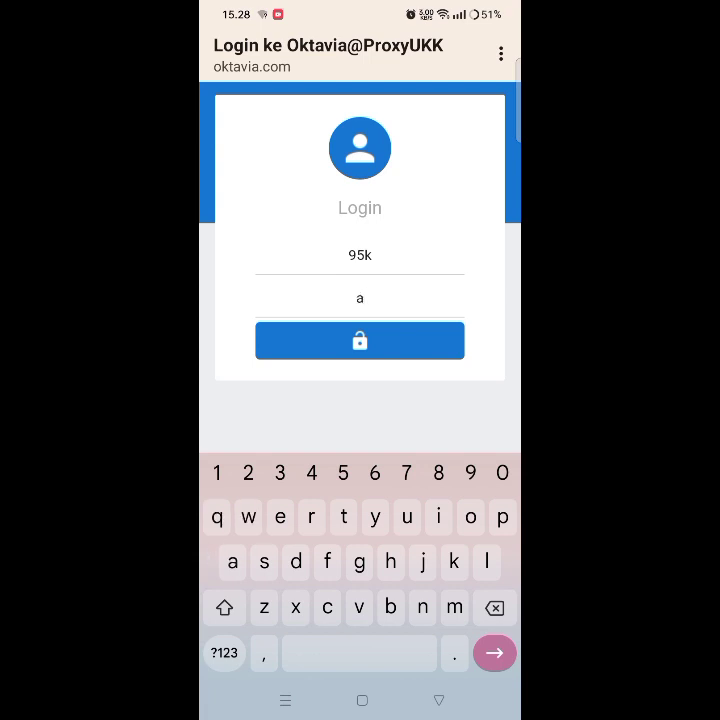
left_click(372, 337)
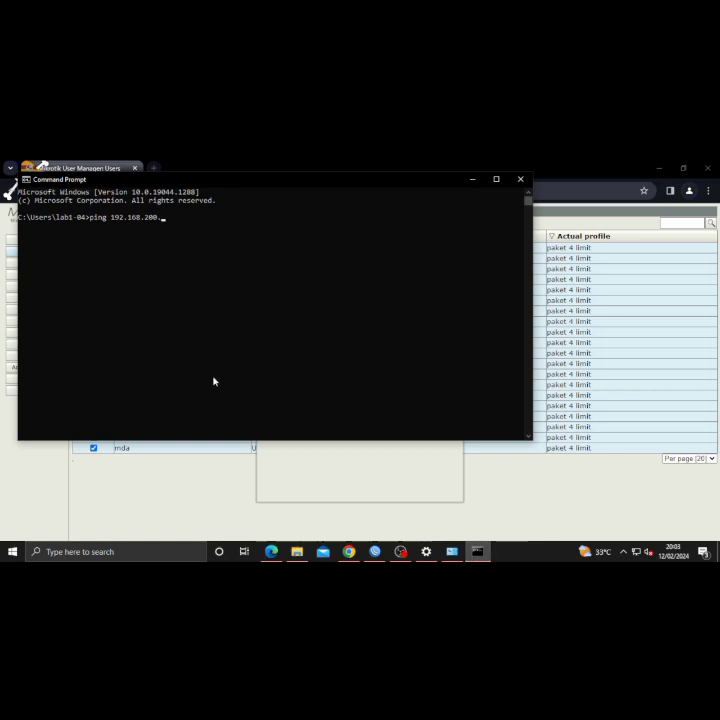
- Ping 192.168.200.100 and 192.168.5.40, both of which time out
type("100")
key("Return")
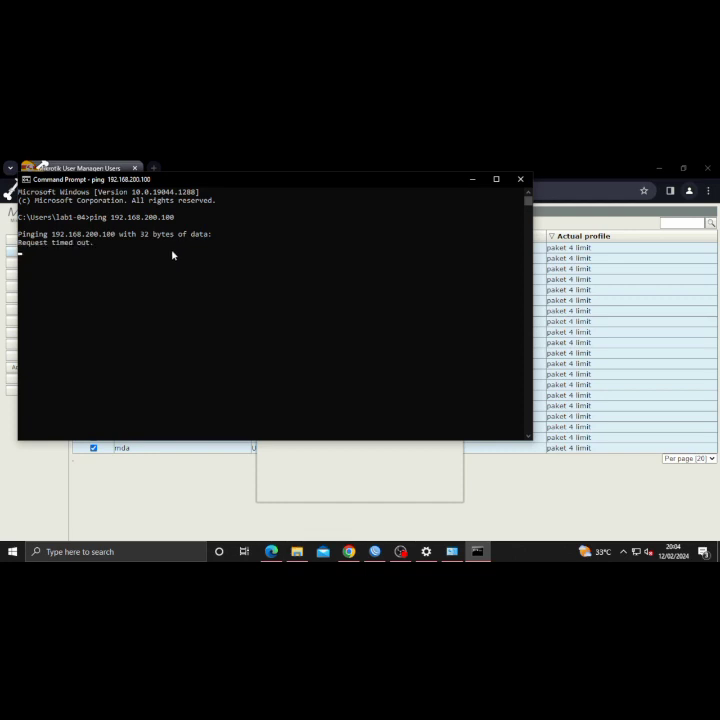
key("ctrl+c")
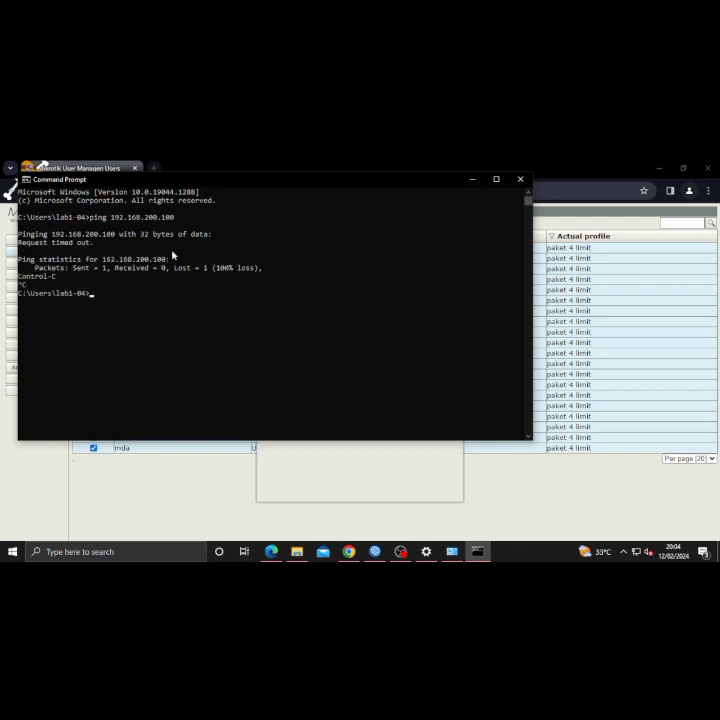
type("ping 192.168")
key("Return")
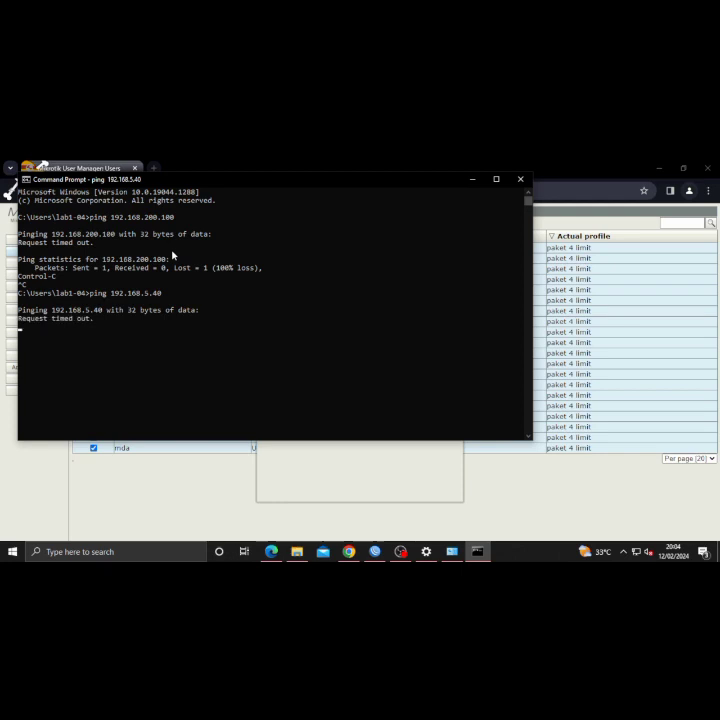
key("ctrl+c")
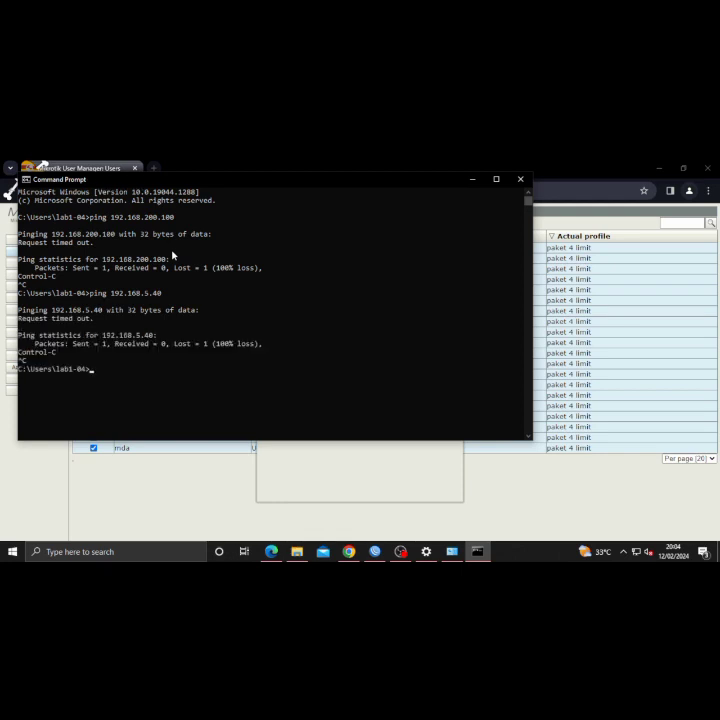
- Ping google.com, which replies with 0% loss, and minimise the console
type("ping google.com")
key("Return")
key("ctrl+c")
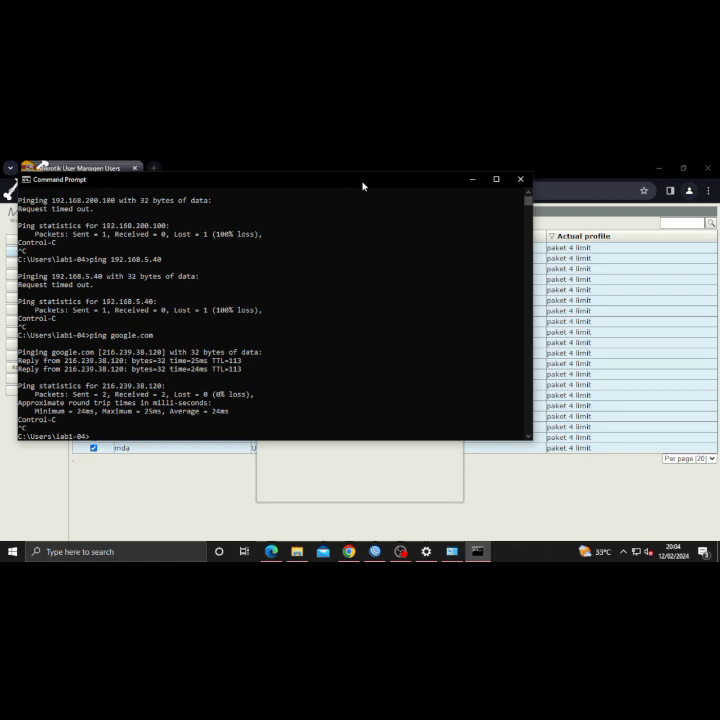
scroll(364, 180, "down", 1)
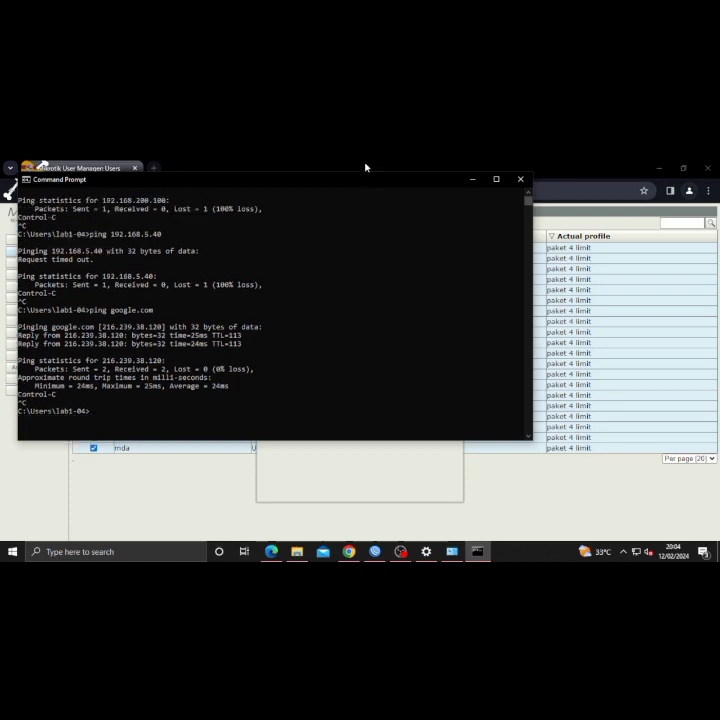
left_click(471, 180)
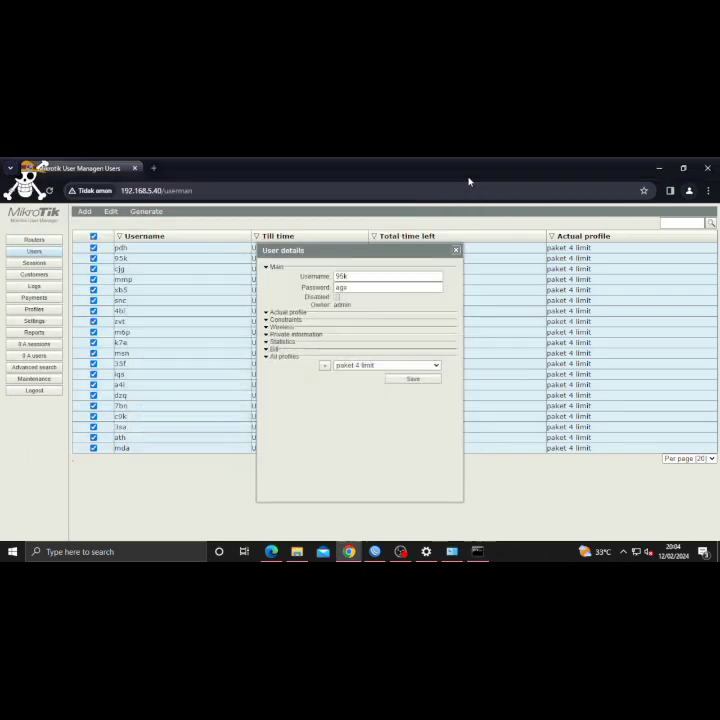
- In WinBox's NAT list, start a new rule with chain dstnat
left_click(376, 552)
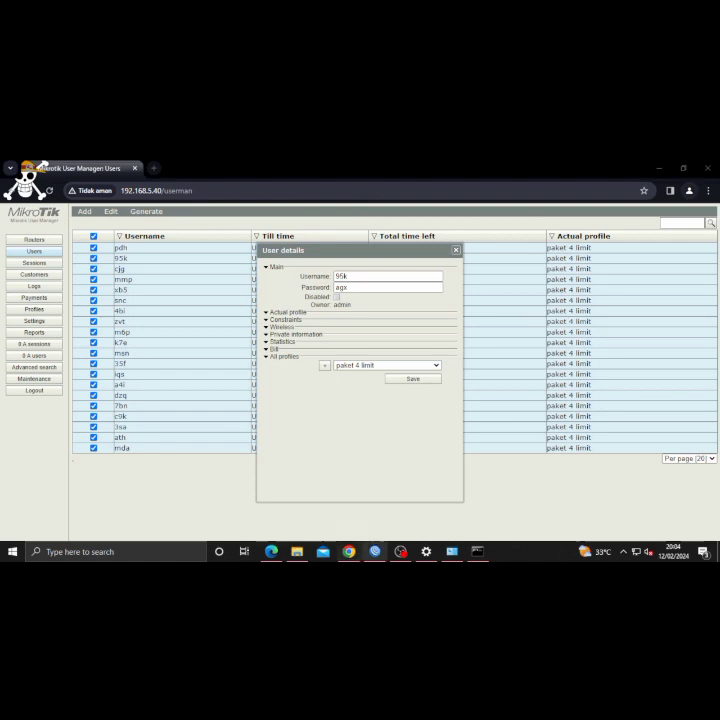
left_click(374, 557)
left_click(551, 249)
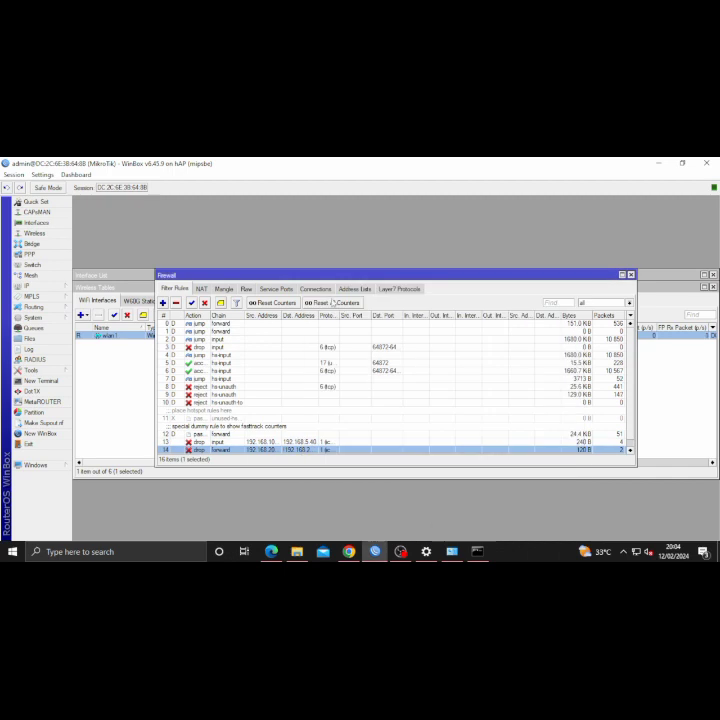
left_click(200, 289)
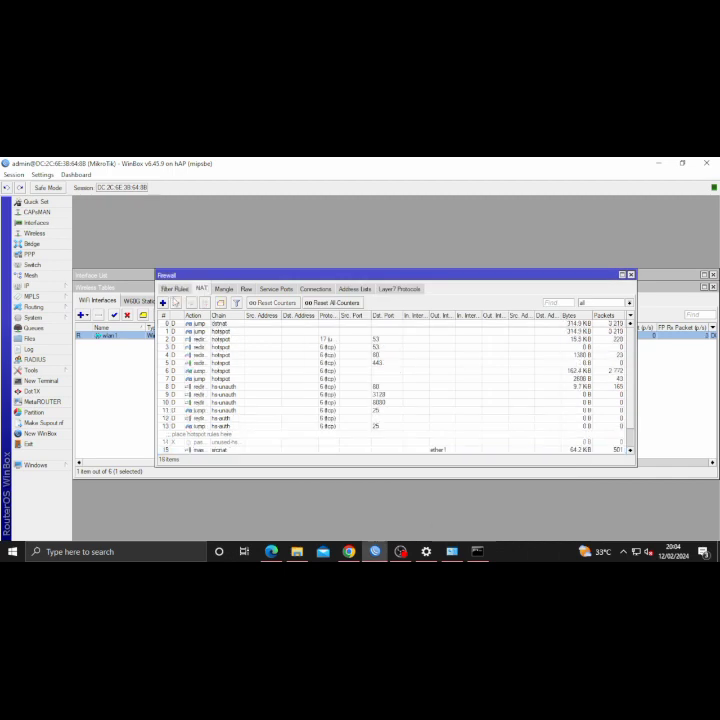
left_click(162, 302)
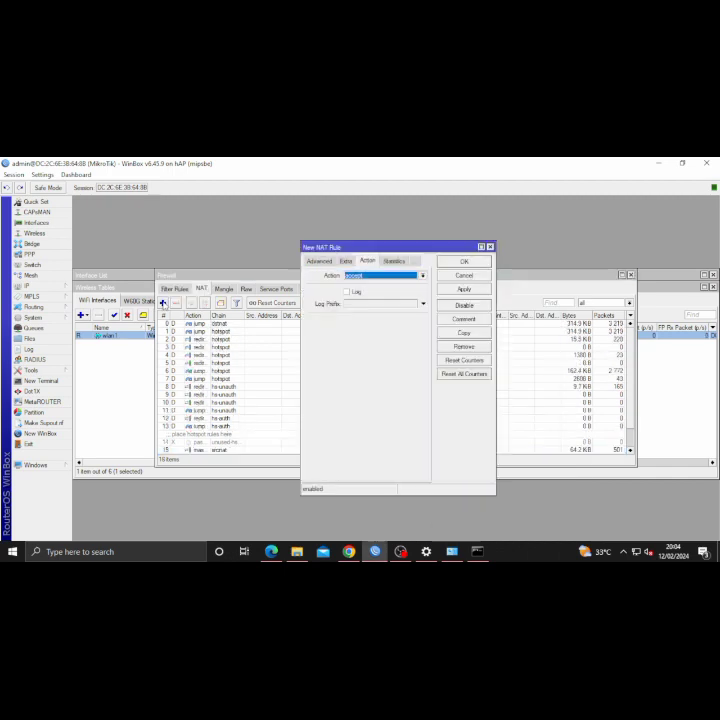
left_click(319, 260)
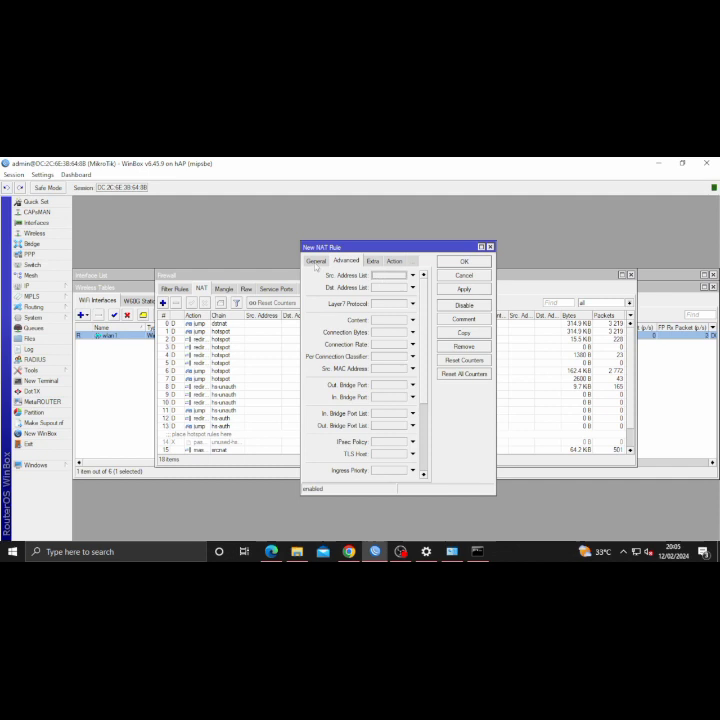
left_click(316, 262)
left_click(422, 276)
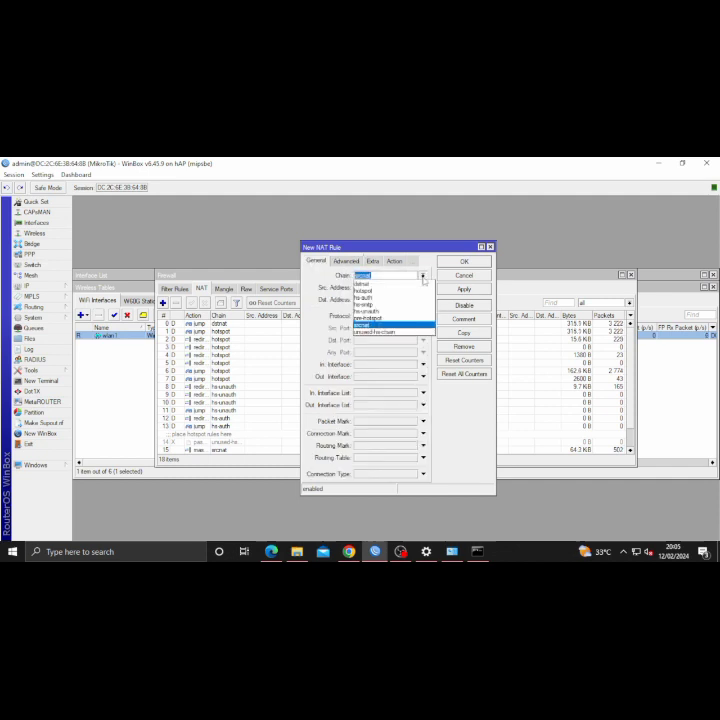
left_click(395, 284)
left_click(347, 263)
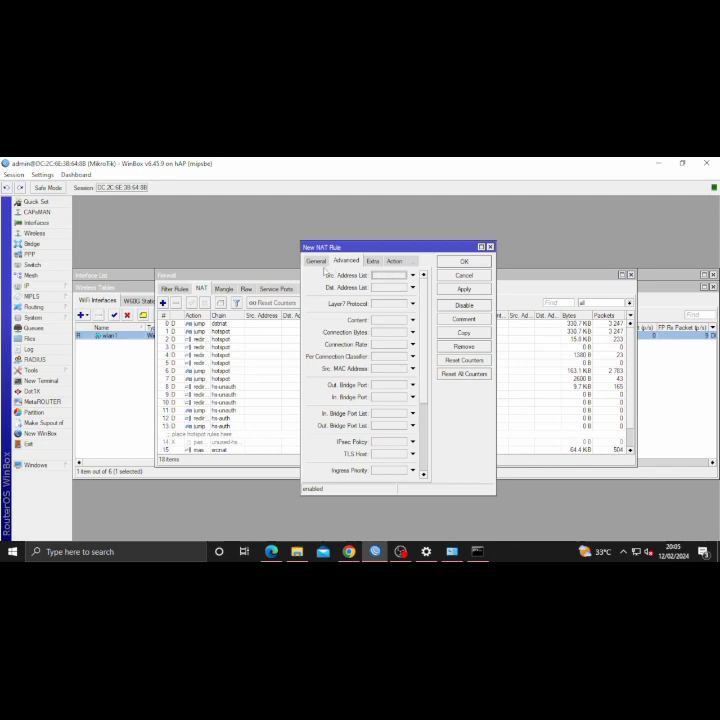
left_click(320, 263)
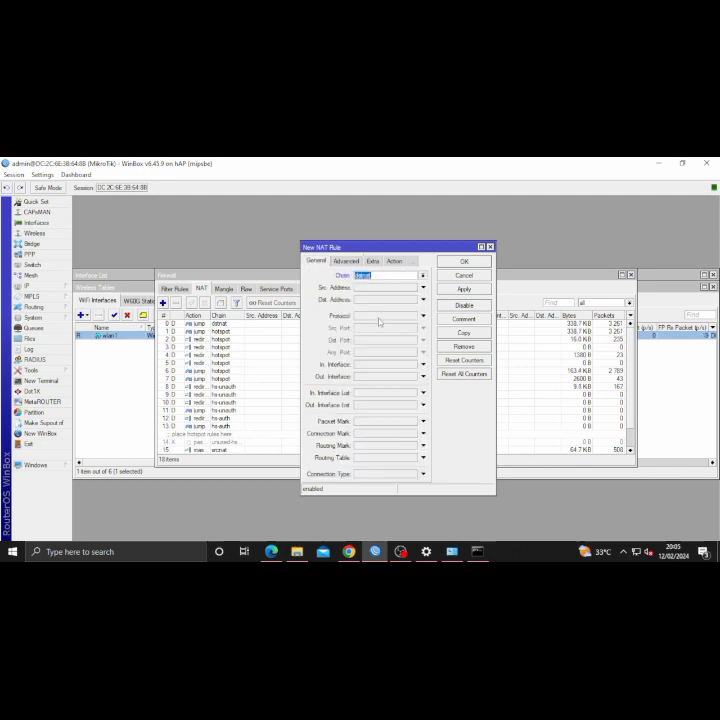
- Match TCP traffic to destination port 80 arriving on wlan1
left_click(379, 321)
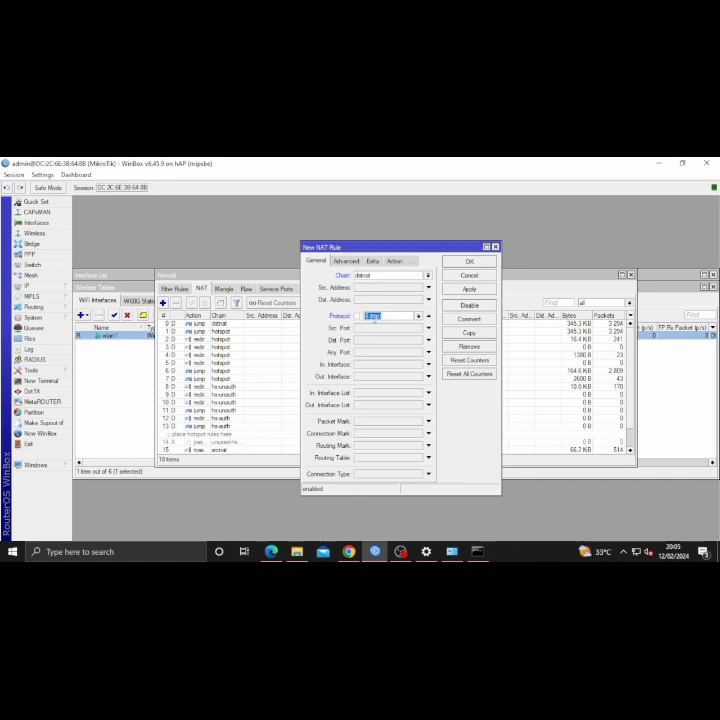
left_click(369, 342)
type("80")
left_click(396, 365)
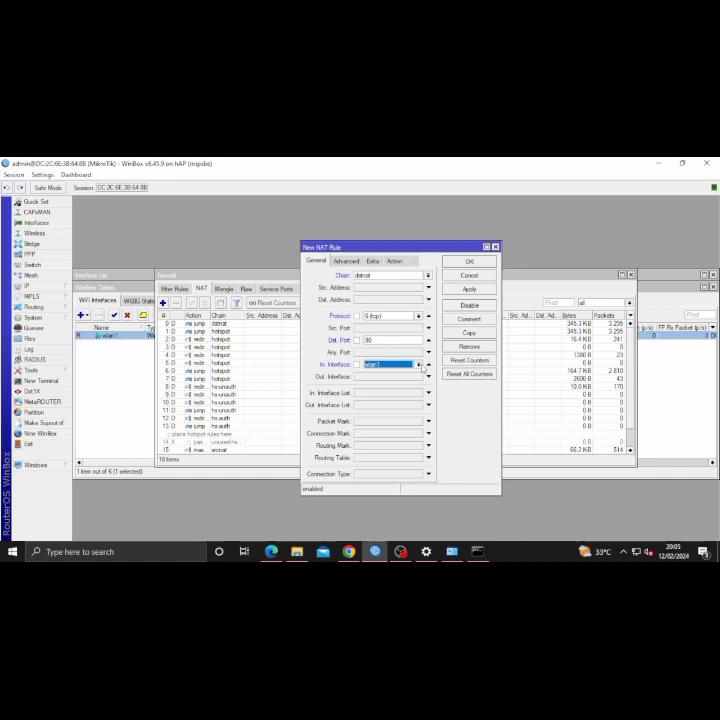
- Set the rule's action to redirect to port 8080 and save it
left_click(388, 261)
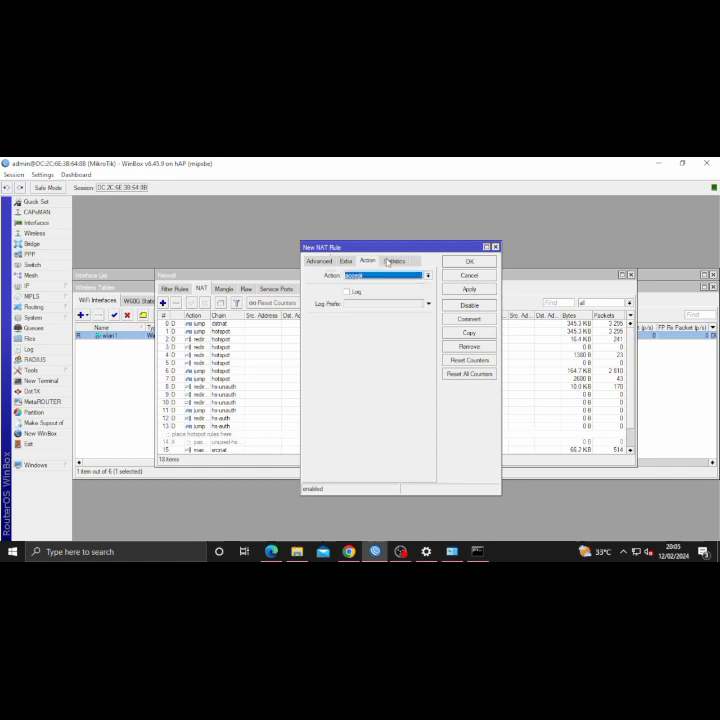
left_click(370, 275)
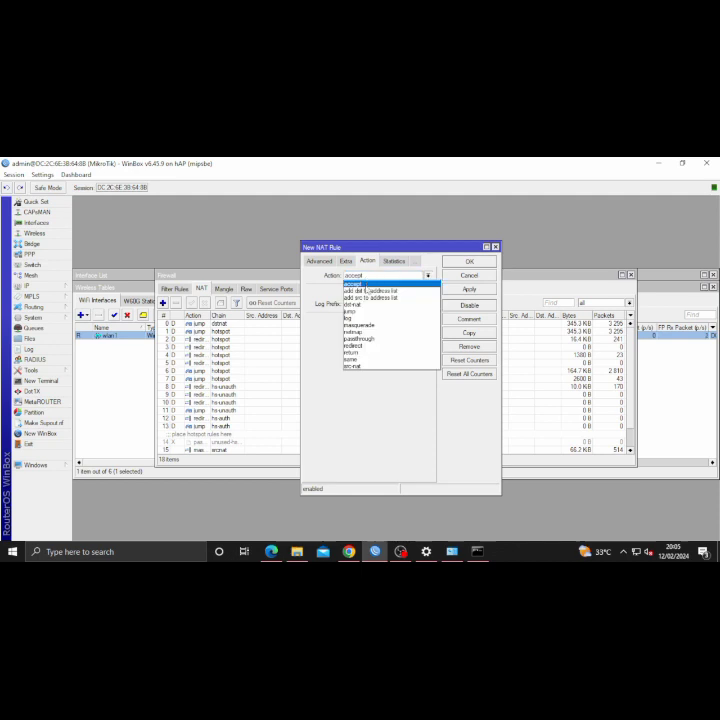
left_click(362, 346)
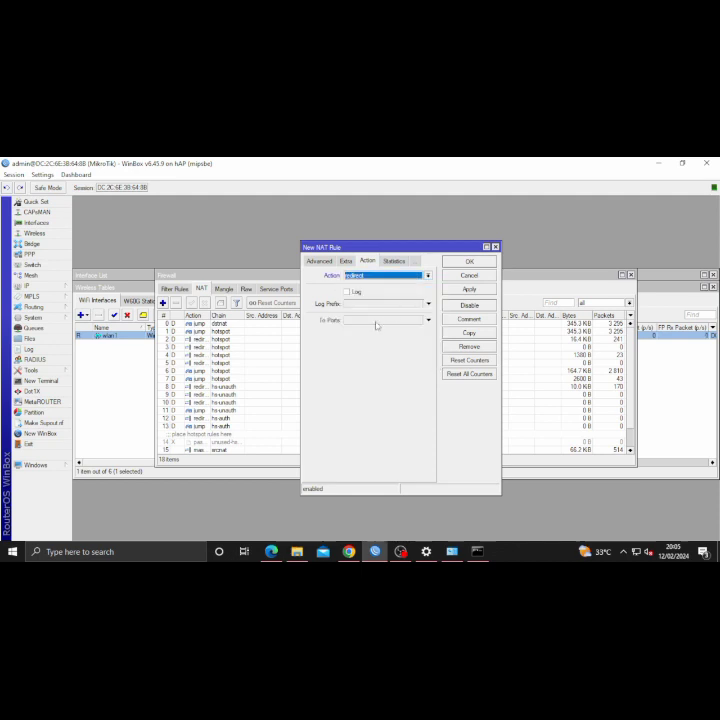
left_click(376, 321)
type("8080")
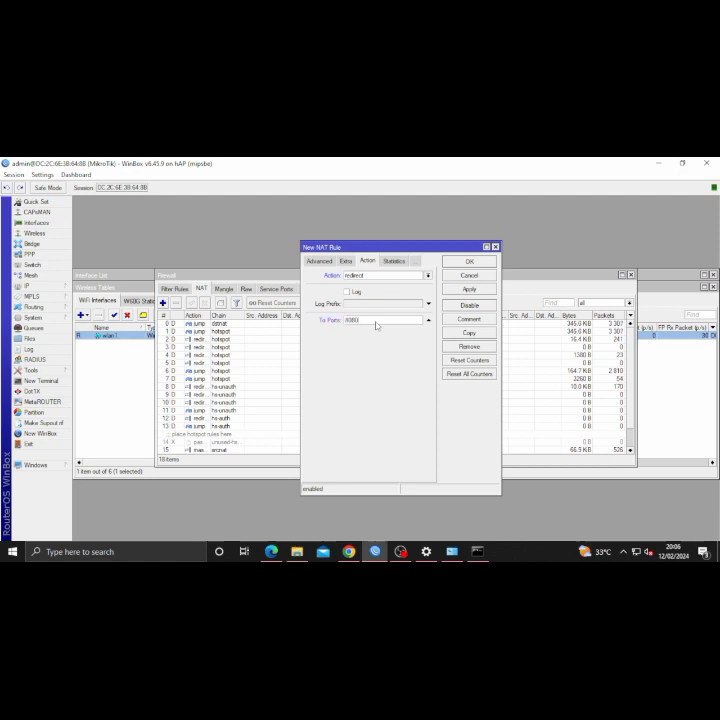
left_click(466, 287)
left_click(469, 261)
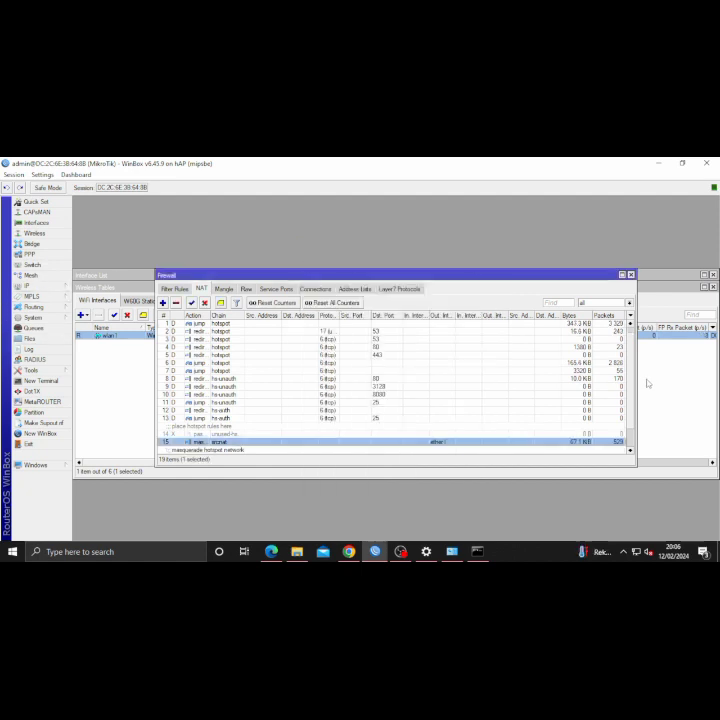
- Reopen the new rule 18 to verify its redirect to port 8080
scroll(469, 418, "down", 1)
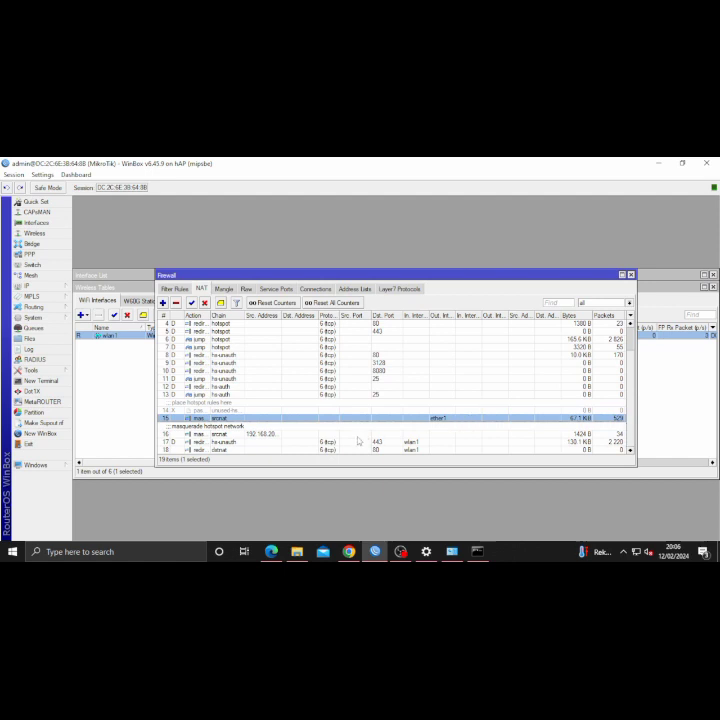
left_click(286, 451)
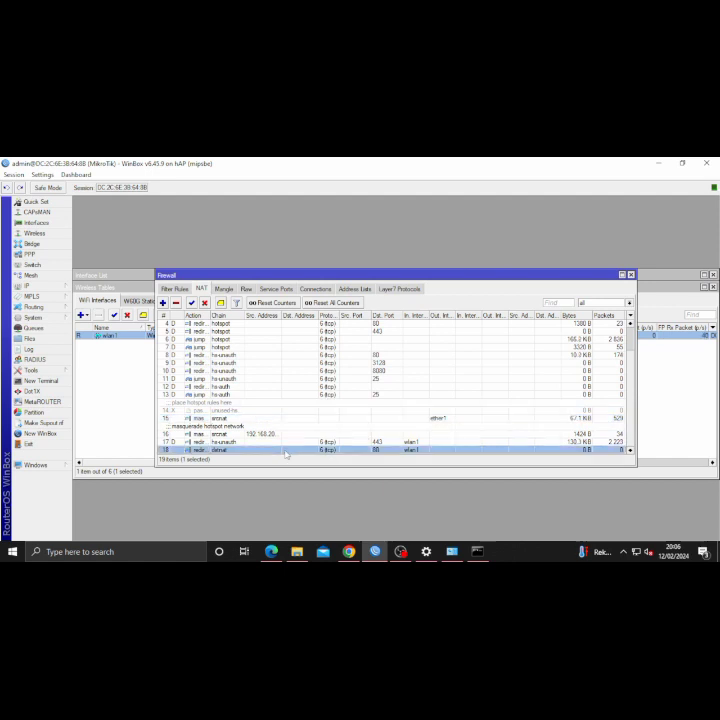
double_click(286, 451)
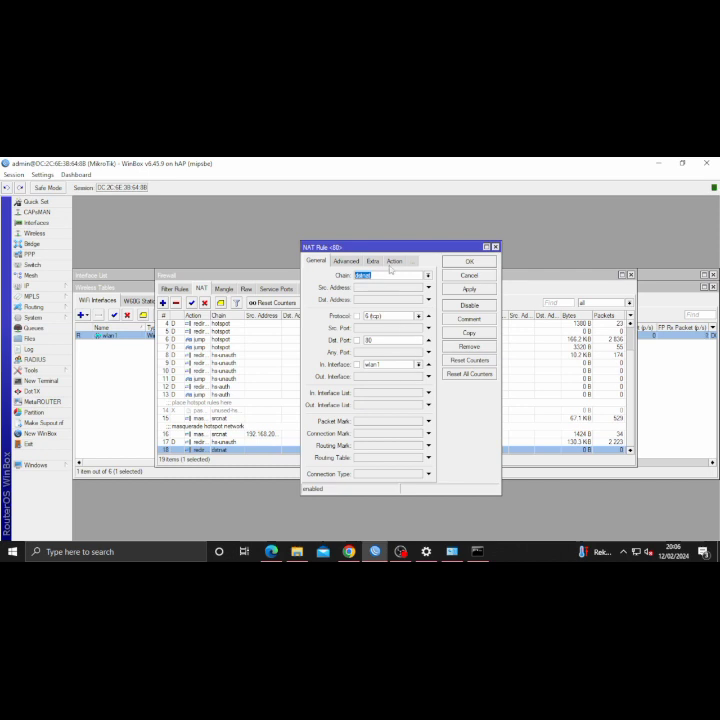
left_click(392, 262)
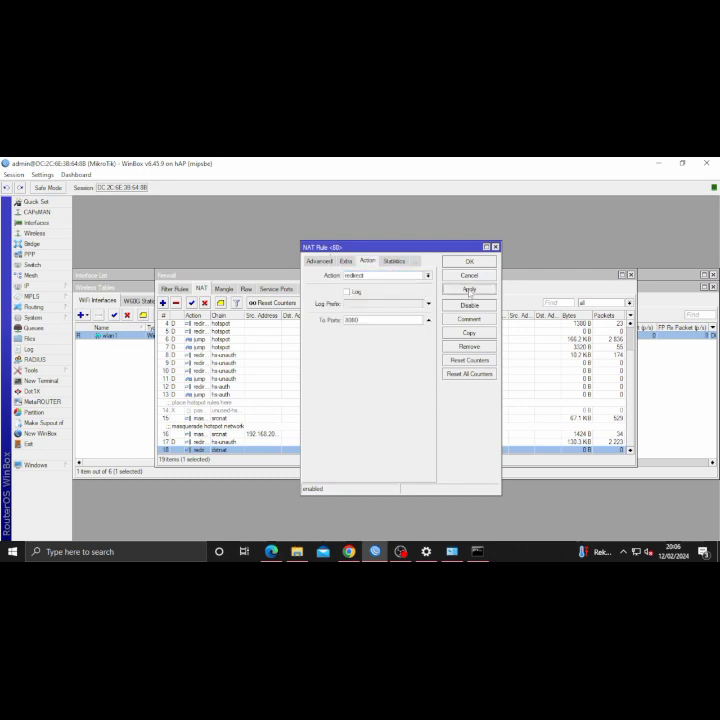
left_click(28, 286)
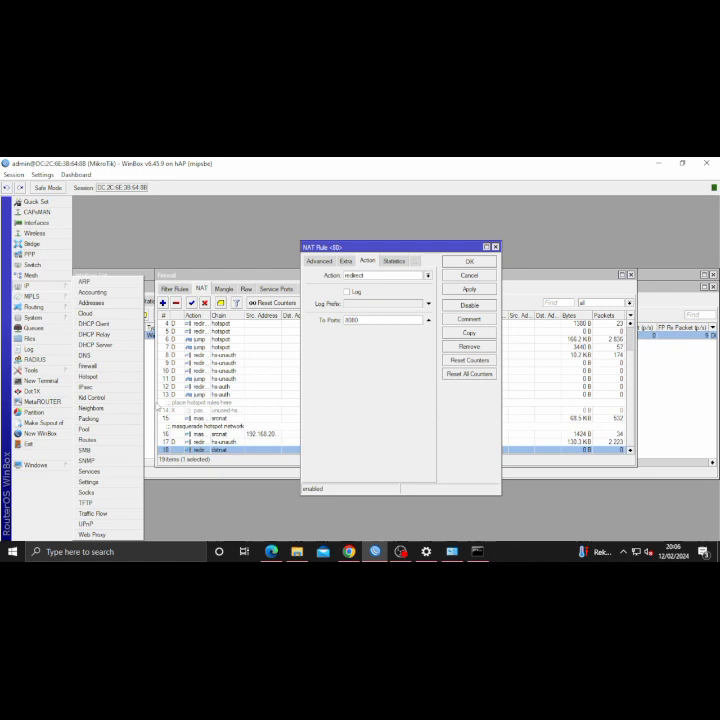
- Enable the web proxy on port 8080, enter a cache administrator e-mail, and open Access
left_click(93, 534)
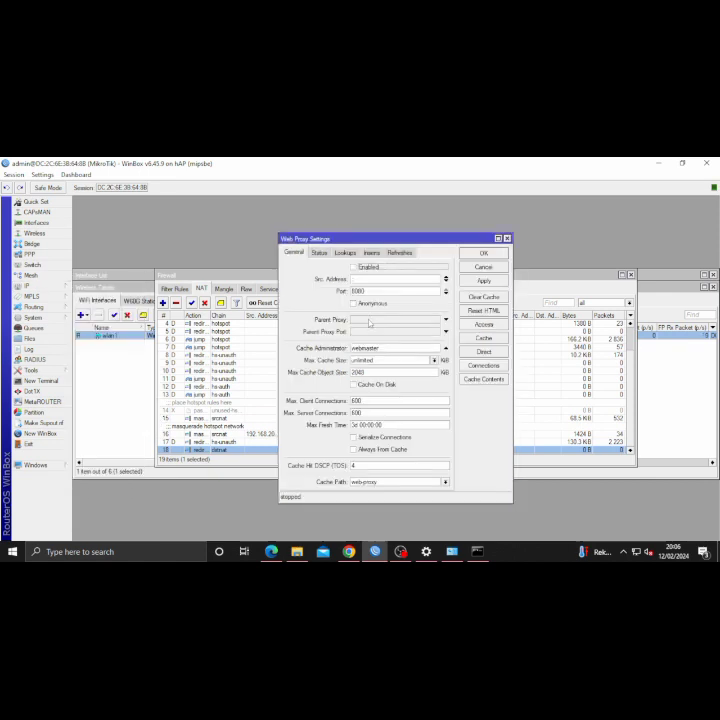
left_click(353, 267)
left_click(382, 348)
key("BackSpace")
key("BackSpace")
key("BackSpace")
key("BackSpace")
key("BackSpace")
key("BackSpace")
key("BackSpace")
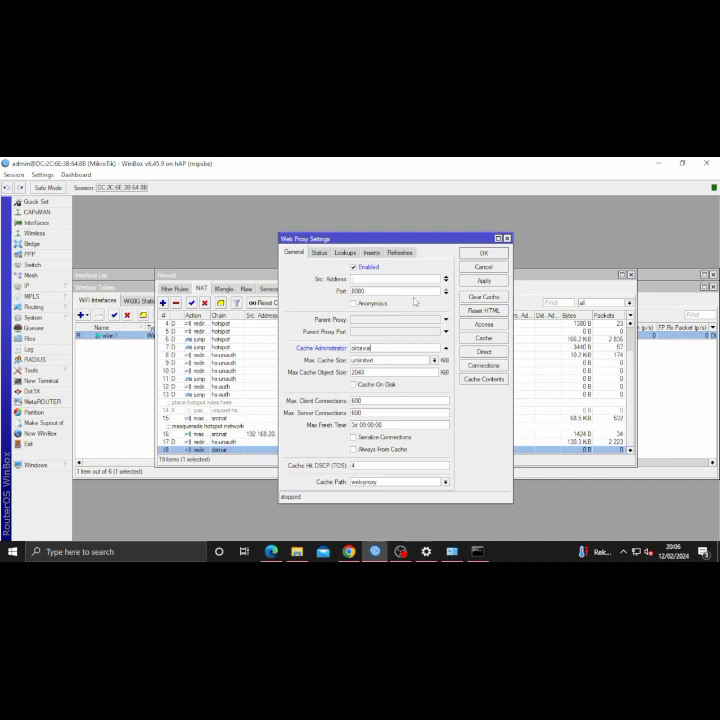
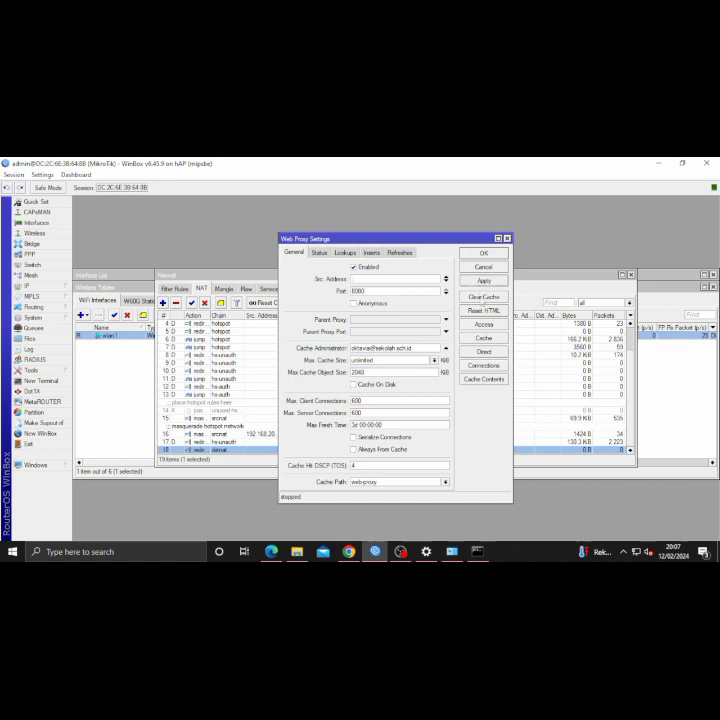
left_click(486, 325)
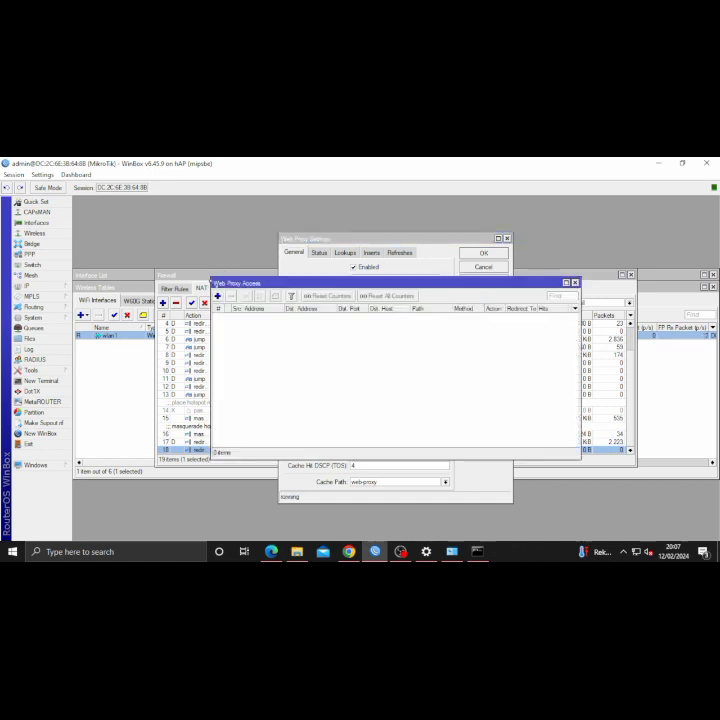
- Add a deny rule for port 80 with path *mkv*, then start a second access rule
left_click(217, 298)
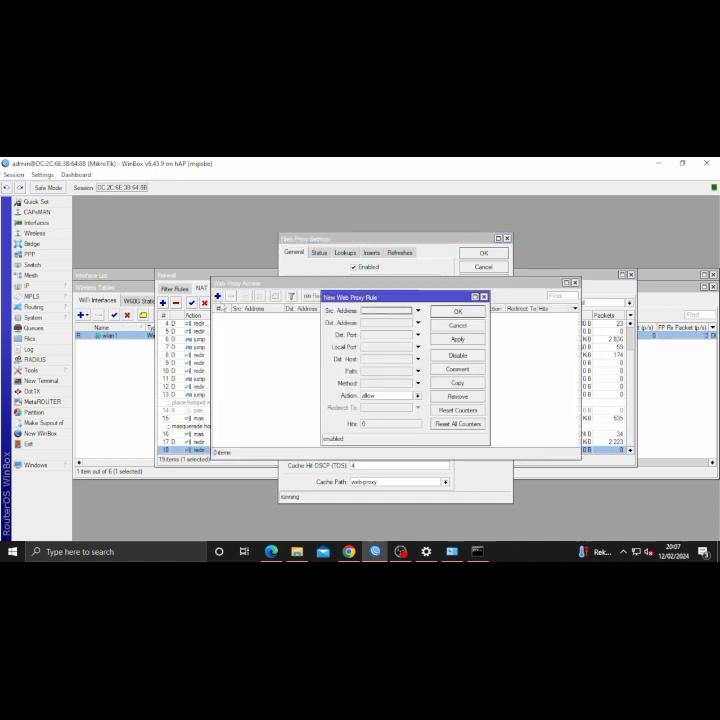
left_click(365, 336)
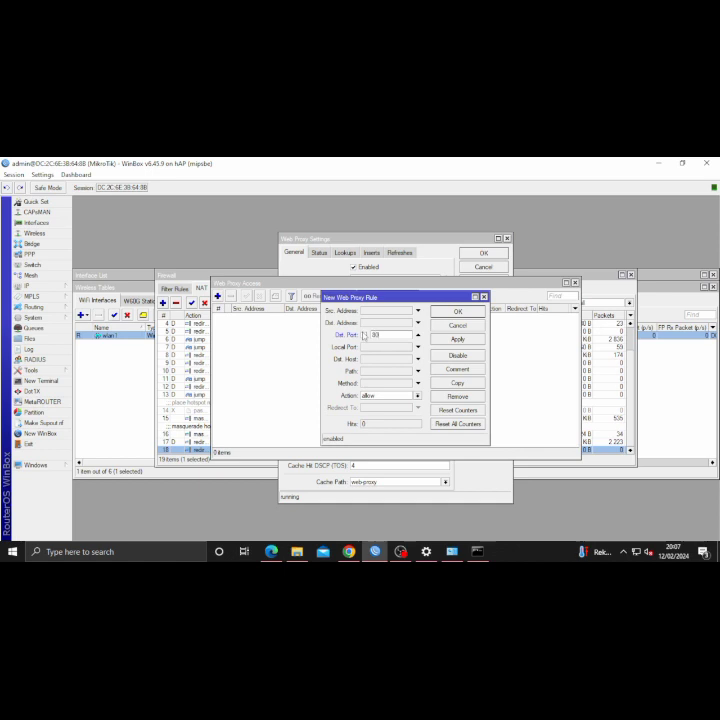
left_click(376, 370)
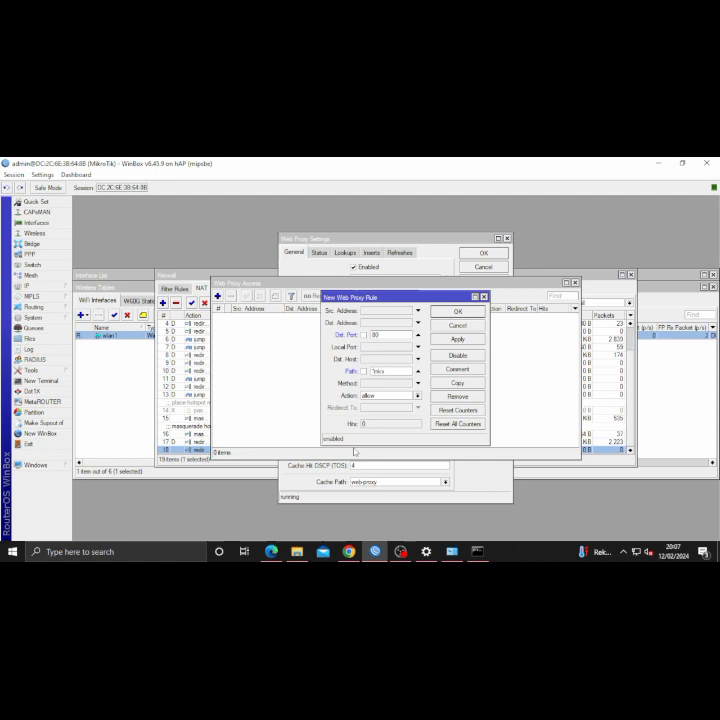
left_click(417, 396)
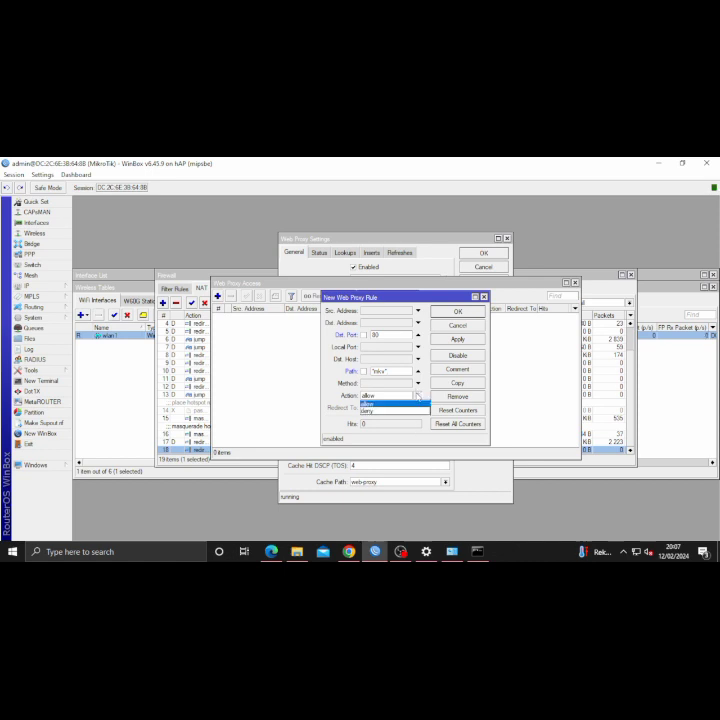
left_click(406, 412)
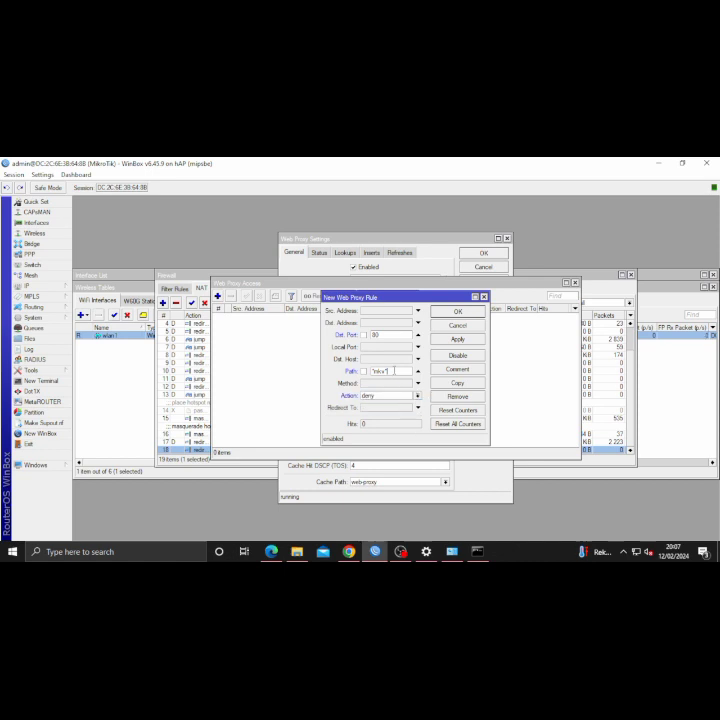
left_click(458, 339)
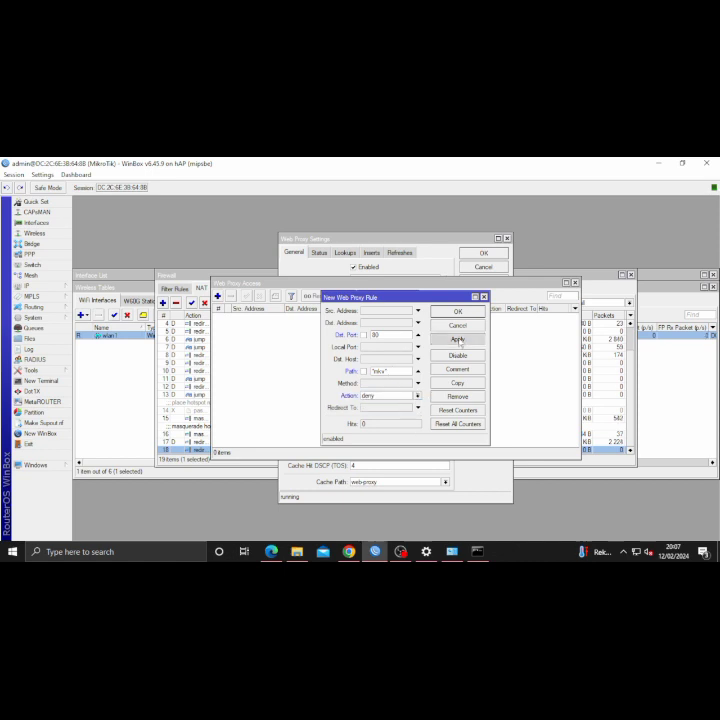
left_click(458, 311)
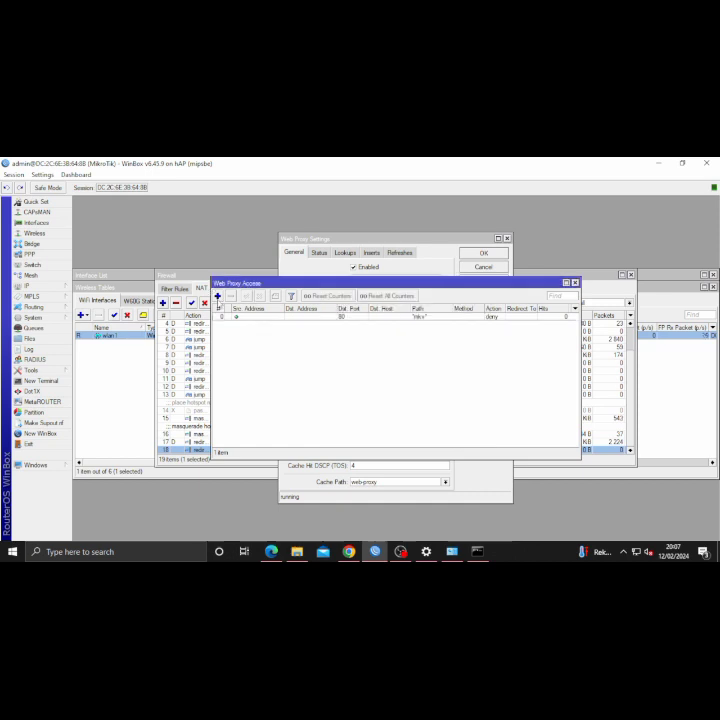
left_click(217, 296)
left_click(369, 337)
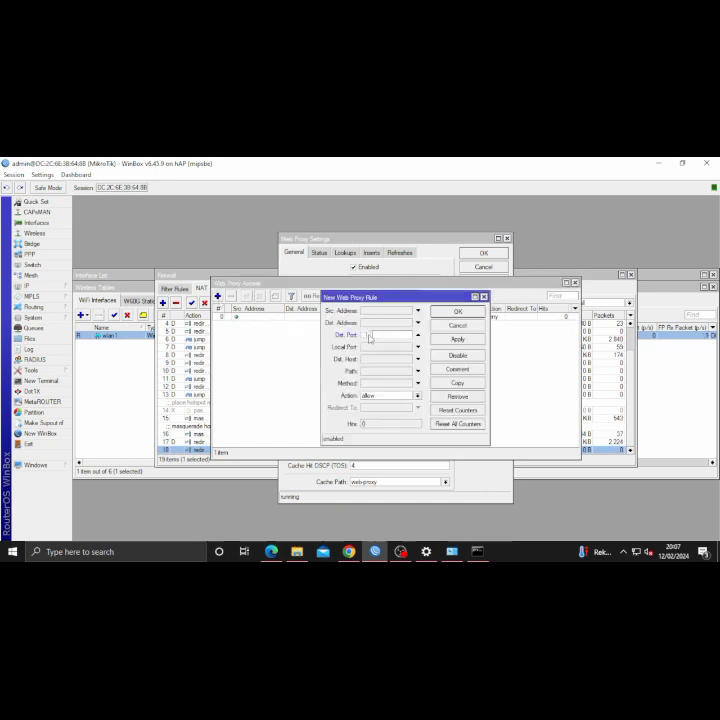
type("80")
left_click(365, 361)
type("www.linux.or.id")
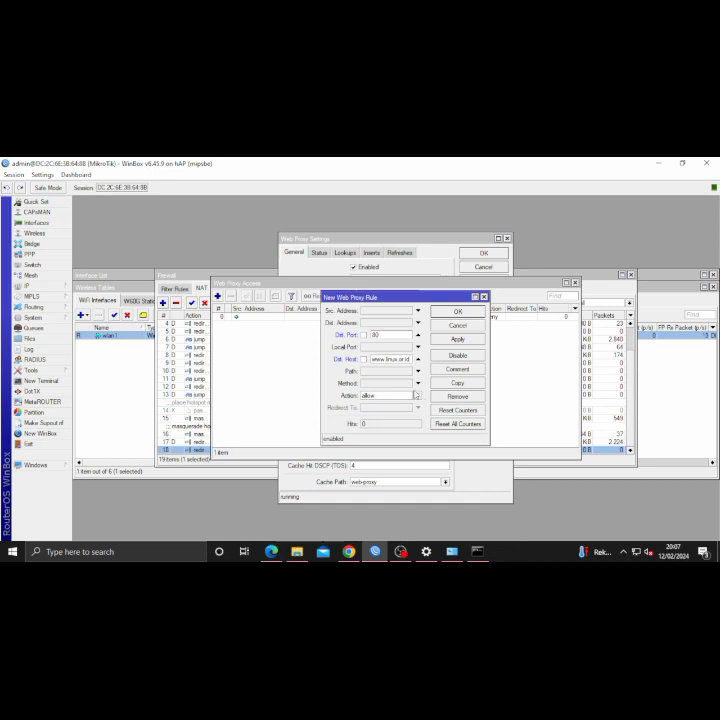
left_click(417, 396)
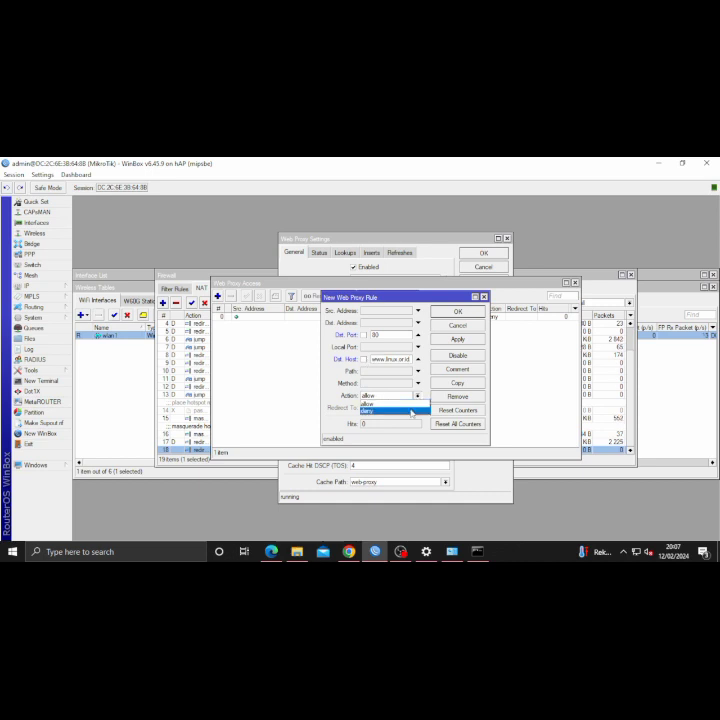
left_click(411, 412)
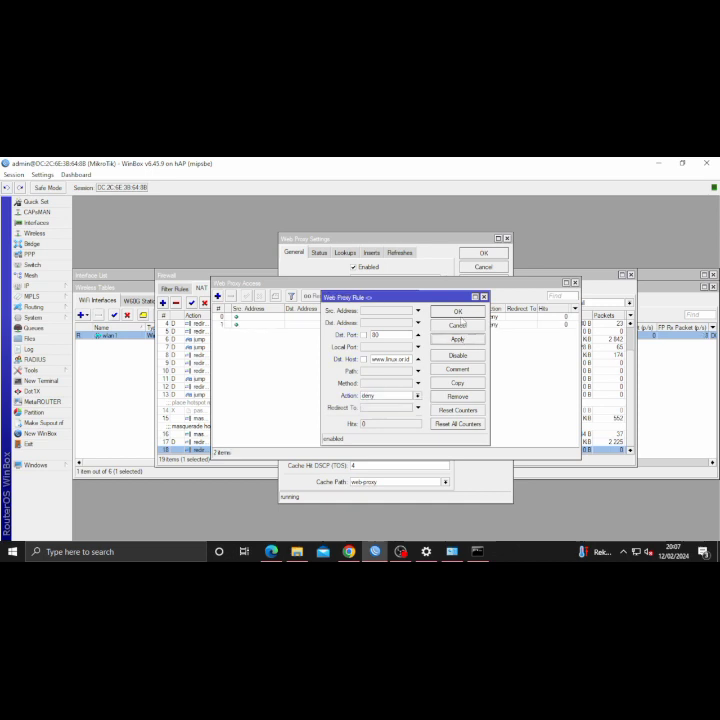
left_click(458, 311)
- Add another rule denying port 80 requests whose path matches *mp3*
left_click(217, 296)
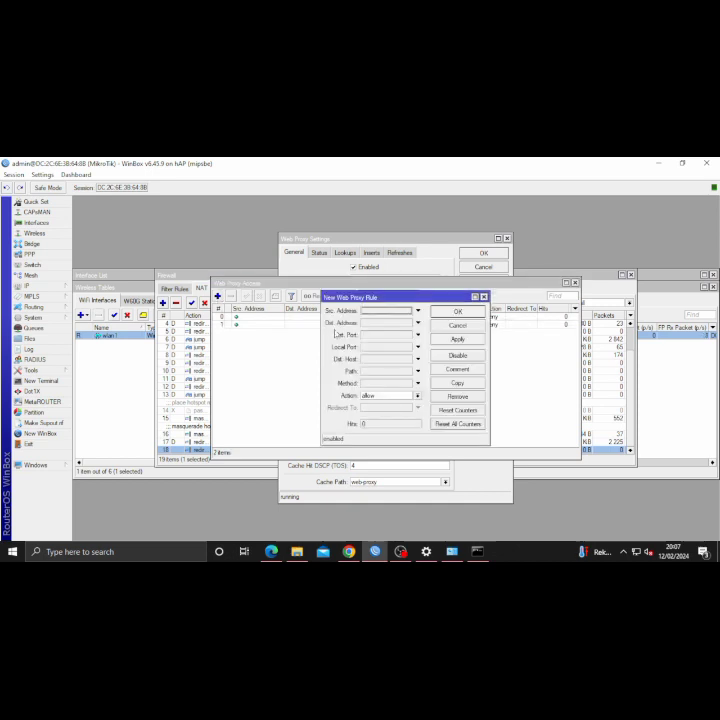
left_click(364, 338)
type("80")
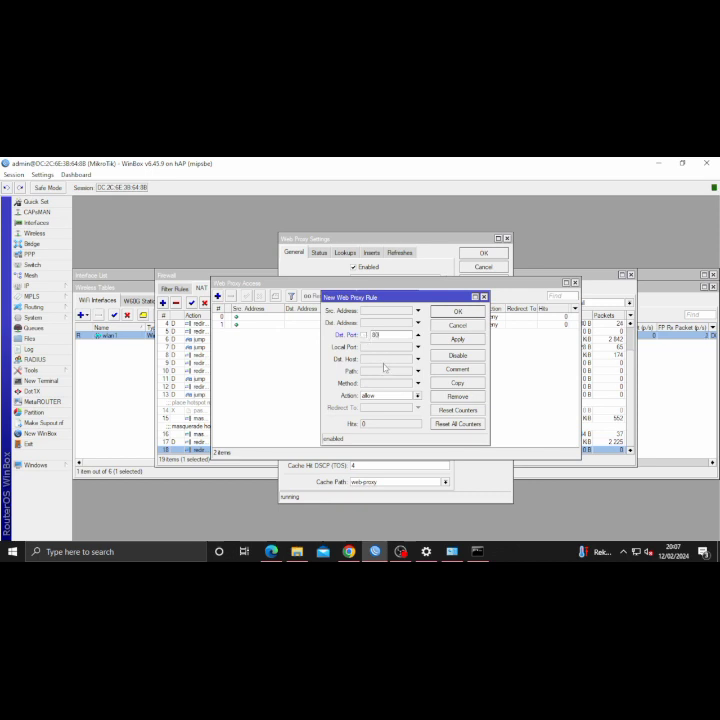
left_click(382, 371)
type("*mp3*")
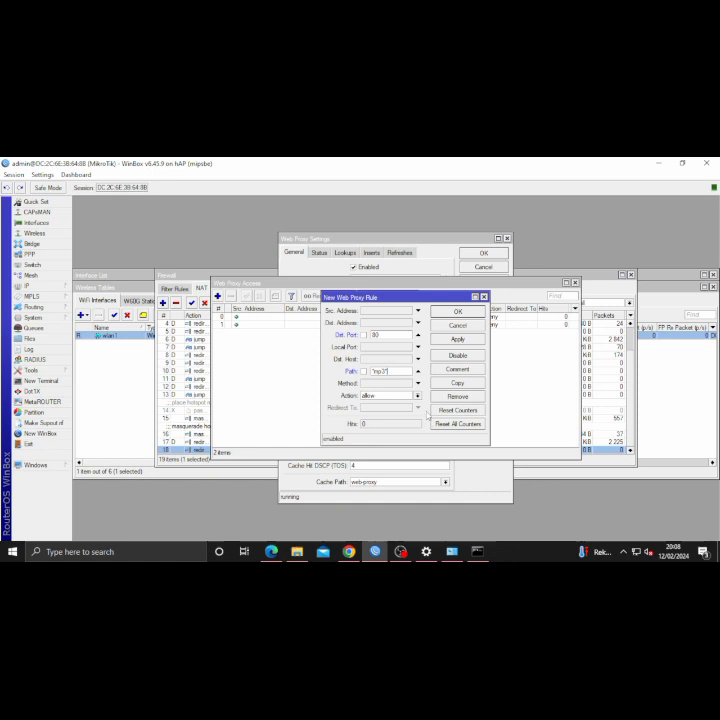
left_click(418, 396)
left_click(395, 411)
left_click(458, 311)
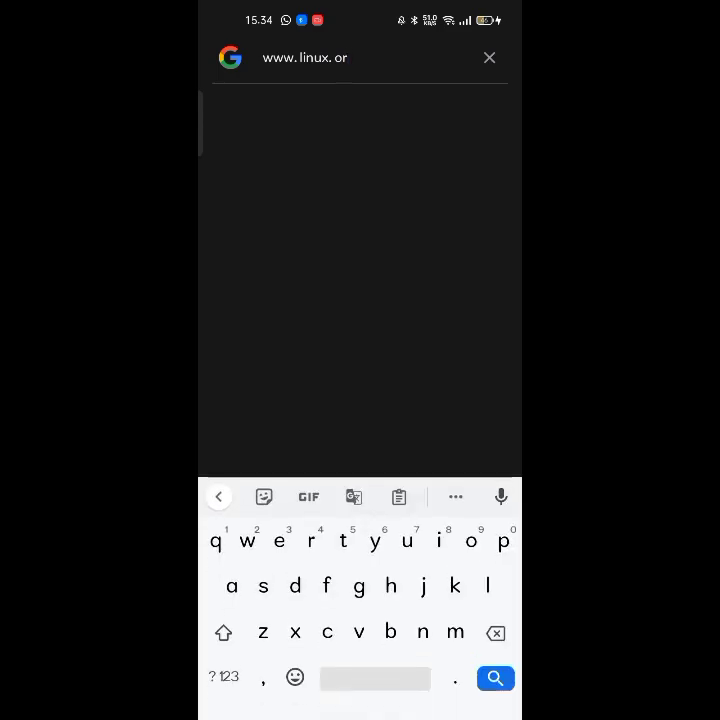
type(".id")
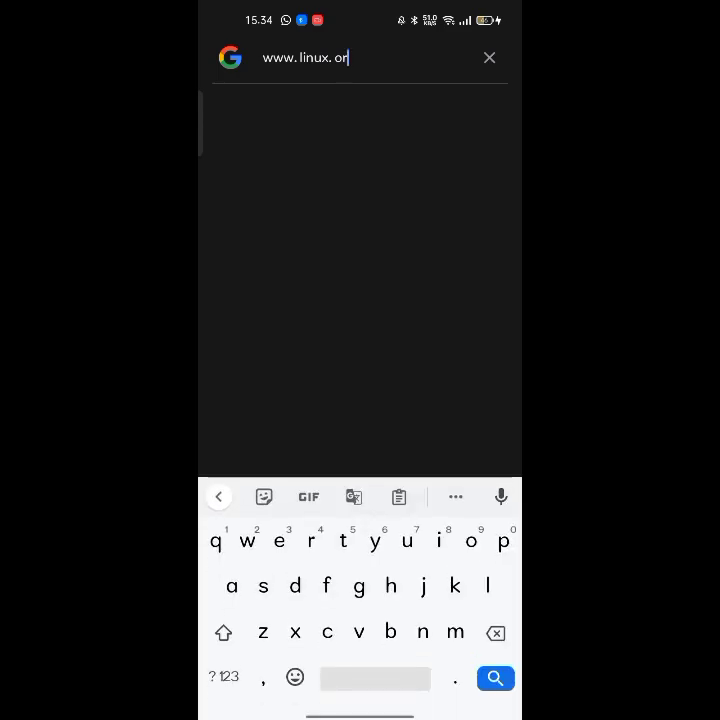
left_click(491, 670)
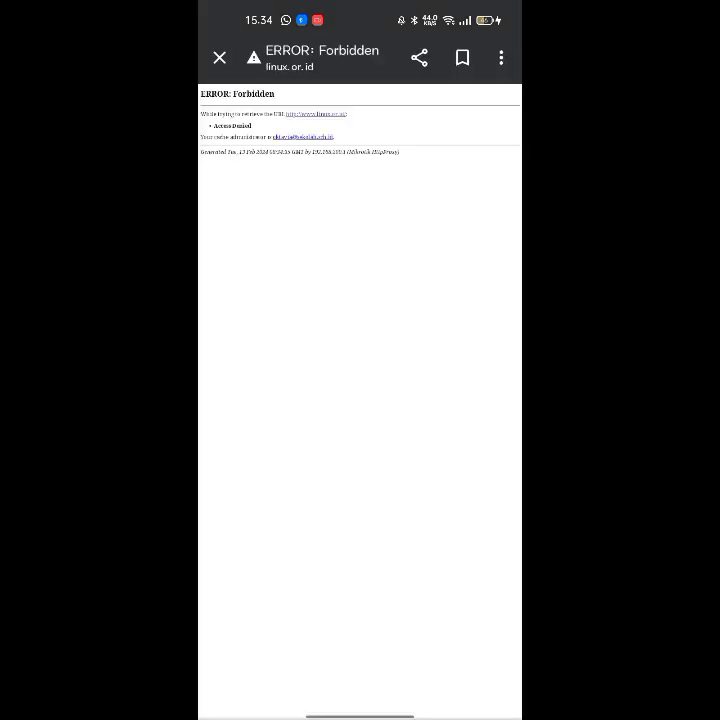
scroll(355, 288, "up", 3)
scroll(419, 450, "up", 2)
scroll(356, 325, "up", 3)
scroll(430, 411, "up", 1)
scroll(430, 411, "up", 1)
left_click(219, 58)
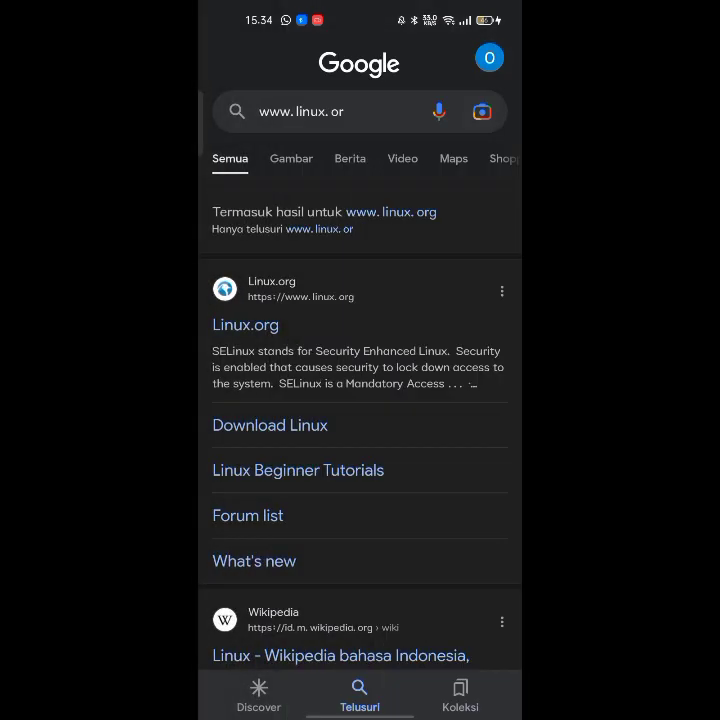
- Clear the previous text from the Google app's search box
left_click(300, 111)
left_click(446, 55)
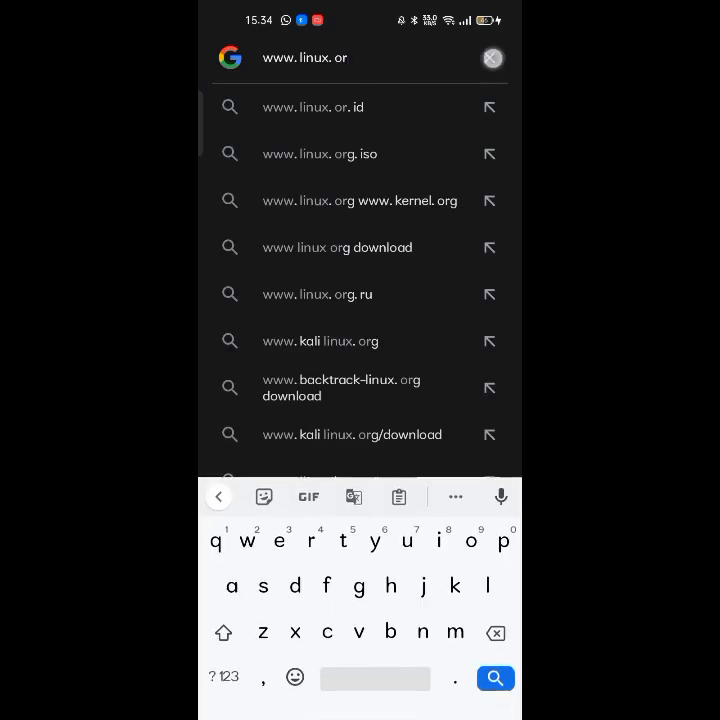
left_click(223, 677)
left_click(223, 677)
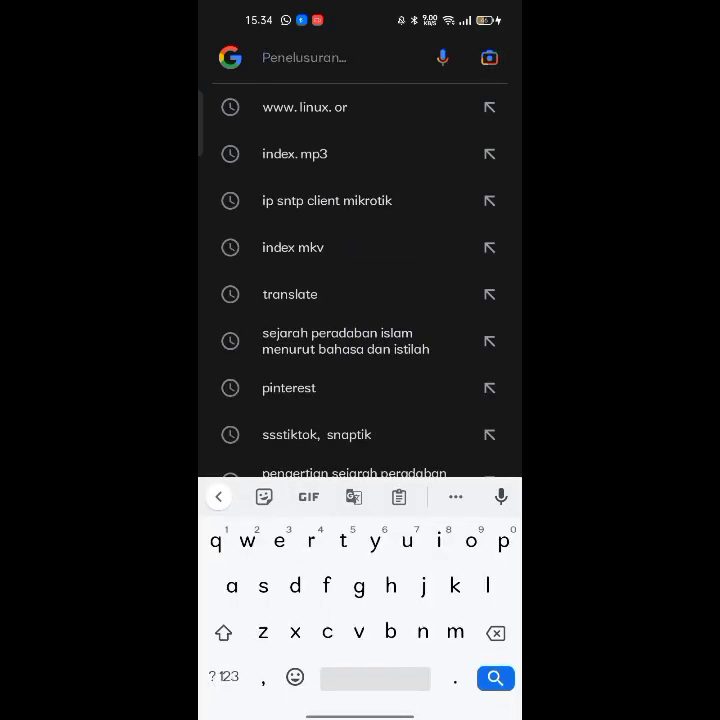
- Search 'index for mp3' and open the srm.net result, which is Forbidden
left_click(489, 154)
key("BackSpace")
key("BackSpace")
key("BackSpace")
type("fo")
key("BackSpace")
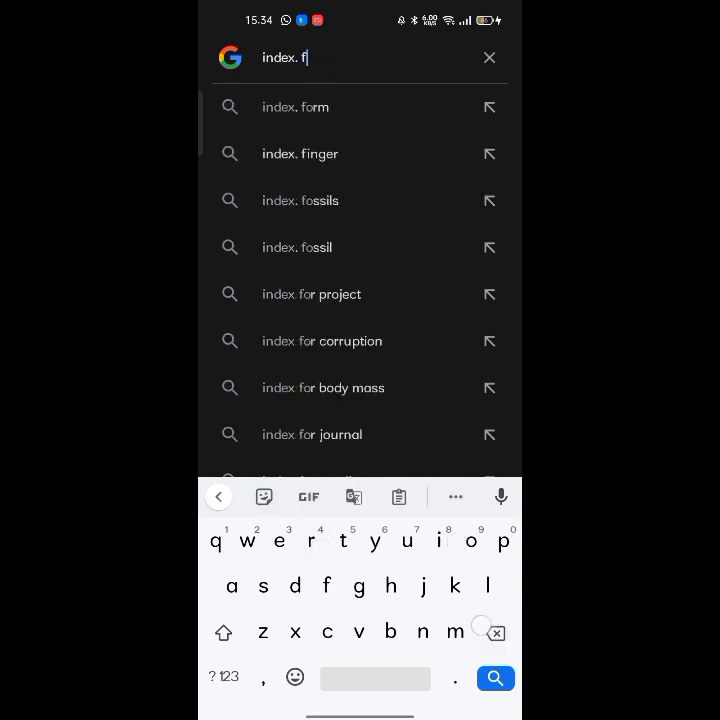
key("BackSpace")
key("BackSpace")
type("for m")
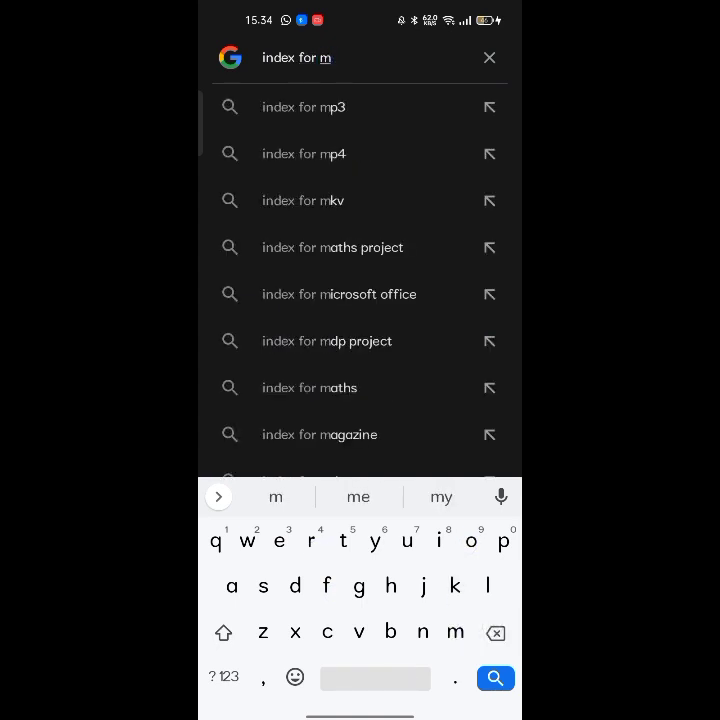
left_click(303, 107)
left_click(291, 333)
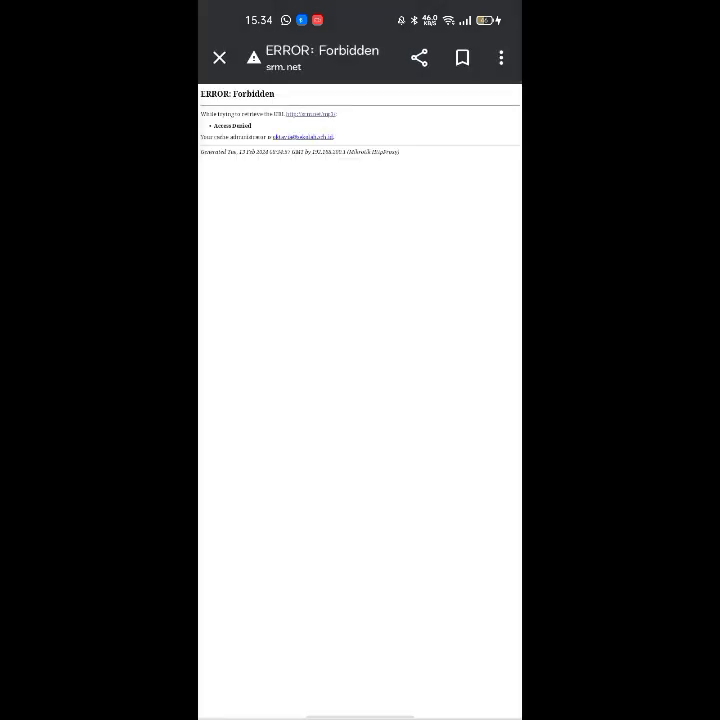
scroll(323, 186, "up", 3)
scroll(316, 253, "left", 1)
scroll(398, 283, "down", 3)
left_click(219, 57)
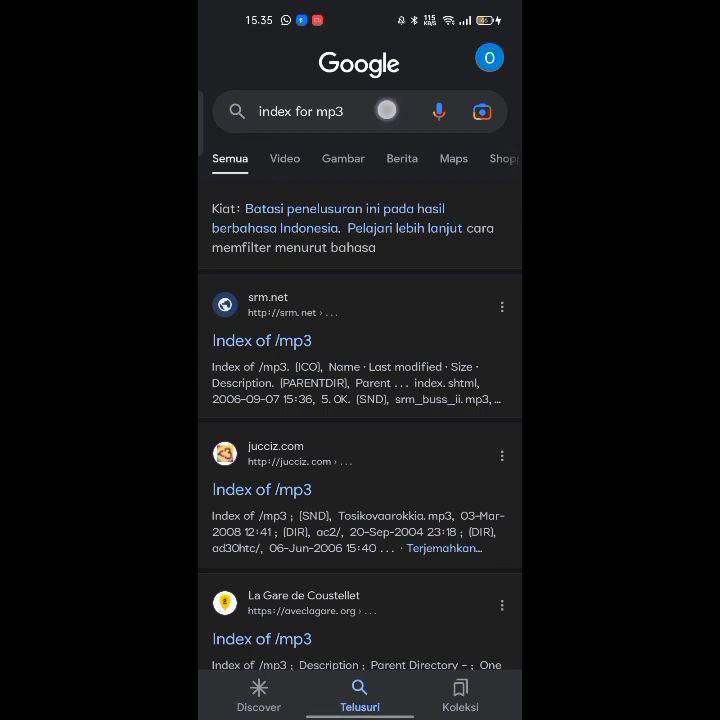
- Search 'index for mkv' and open the first result, also blocked as Forbidden
left_click(386, 110)
key("BackSpace")
key("BackSpace")
key("BackSpace")
key("BackSpace")
key("BackSpace")
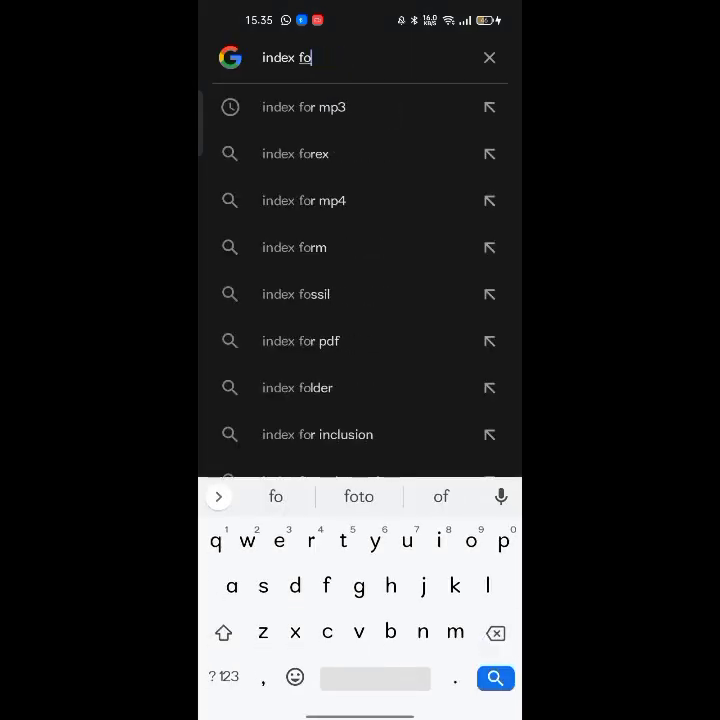
type("r mkv")
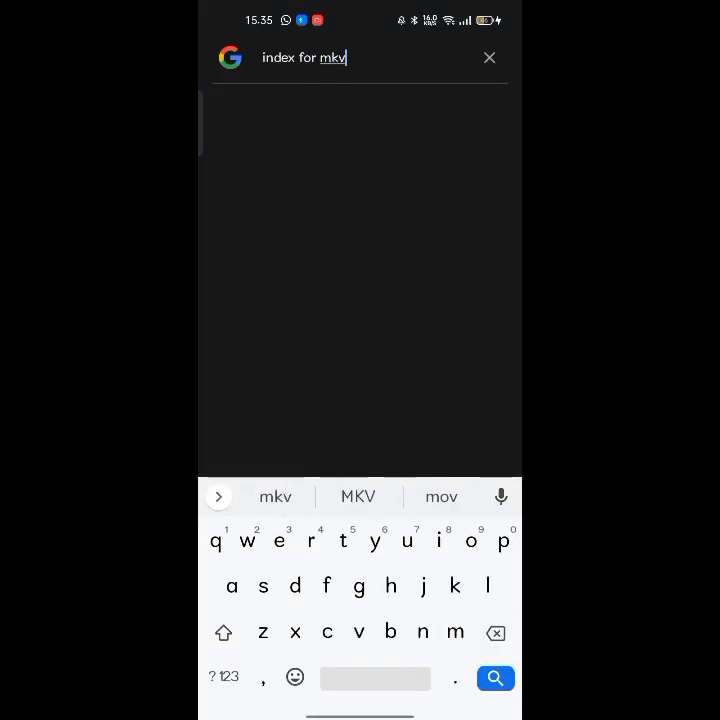
key("Return")
left_click(301, 339)
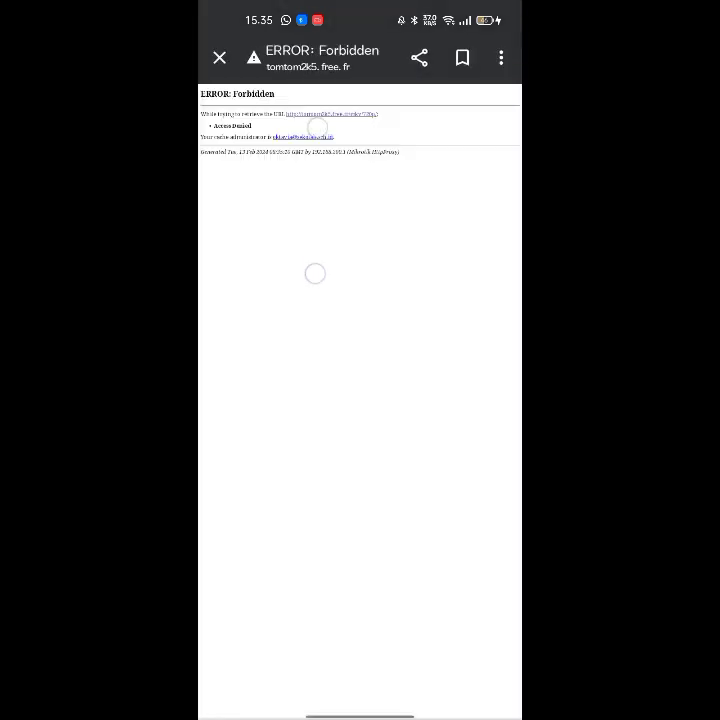
scroll(316, 200, "up", 5)
left_click_drag(438, 256, 409, 316)
left_click(222, 57)
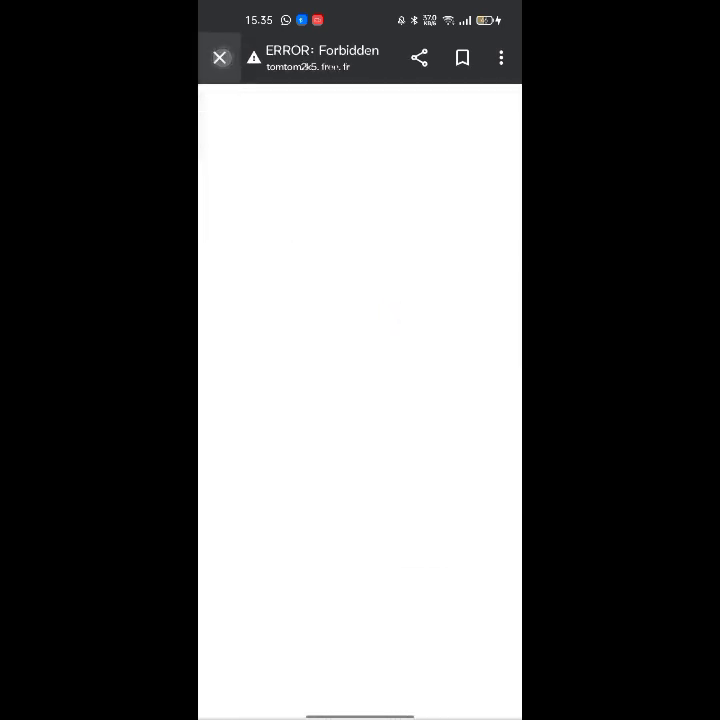